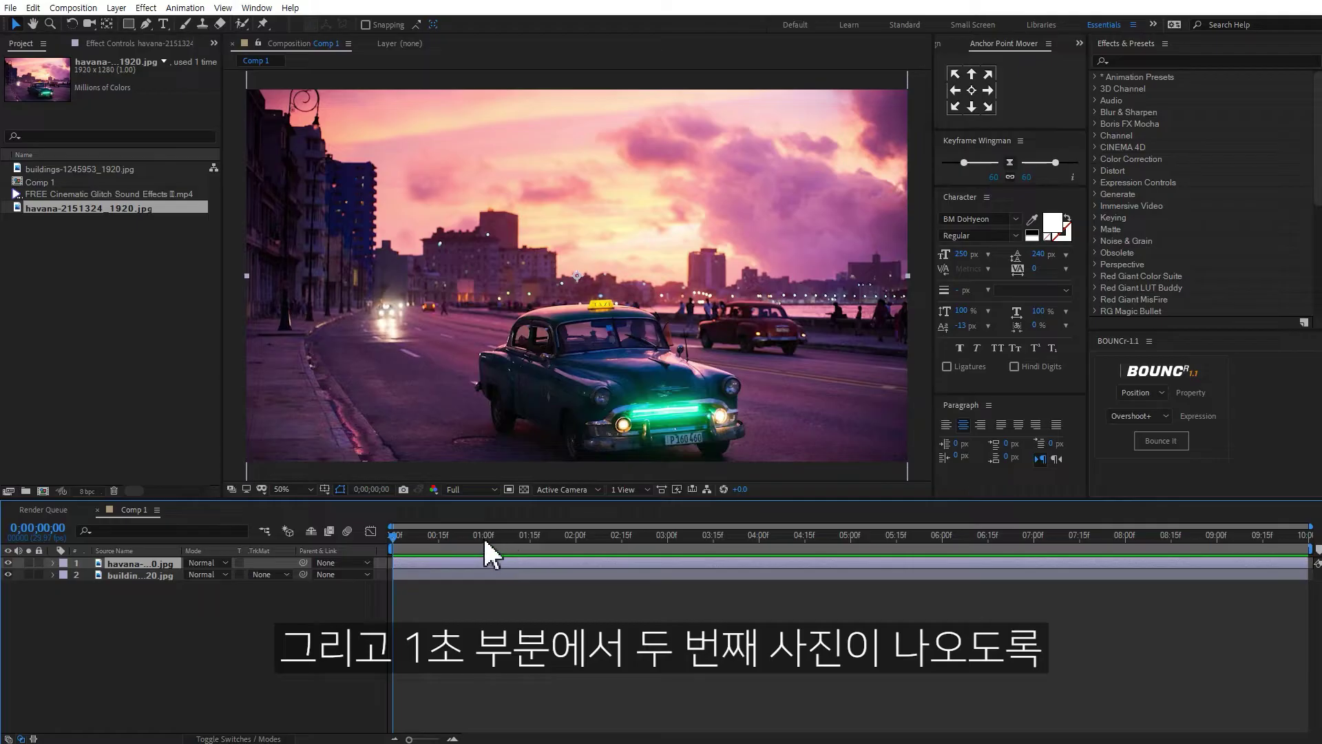
Trim the start of the havana image layer so that it begins at the 1-second mark
{"action": "left_click", "coordinate": [484, 536]}
{"action": "left_click_drag", "start_coordinate": [403, 567], "coordinate": [457, 544]}
Apply the Levels effect to the buildings image layer and adjust its levels to darken the picture
{"action": "left_click", "coordinate": [454, 573]}
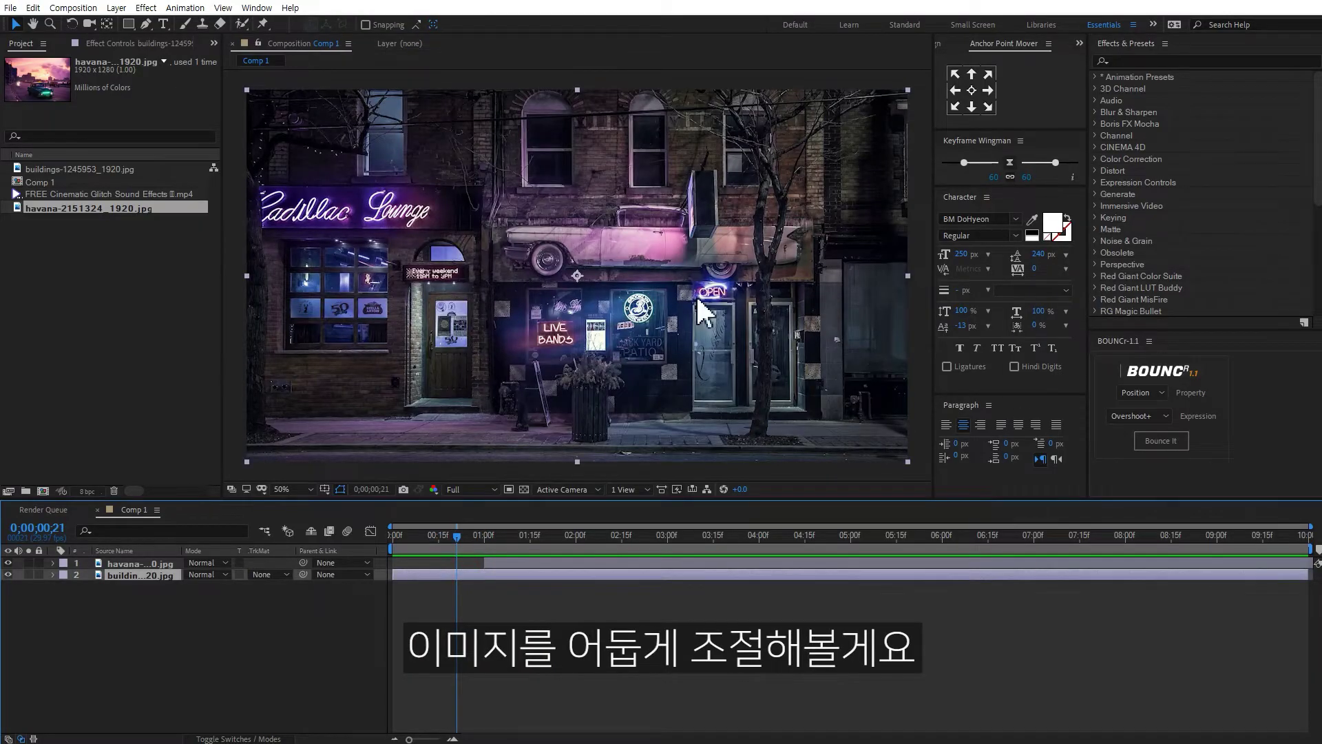
{"action": "left_click", "coordinate": [1149, 60]}
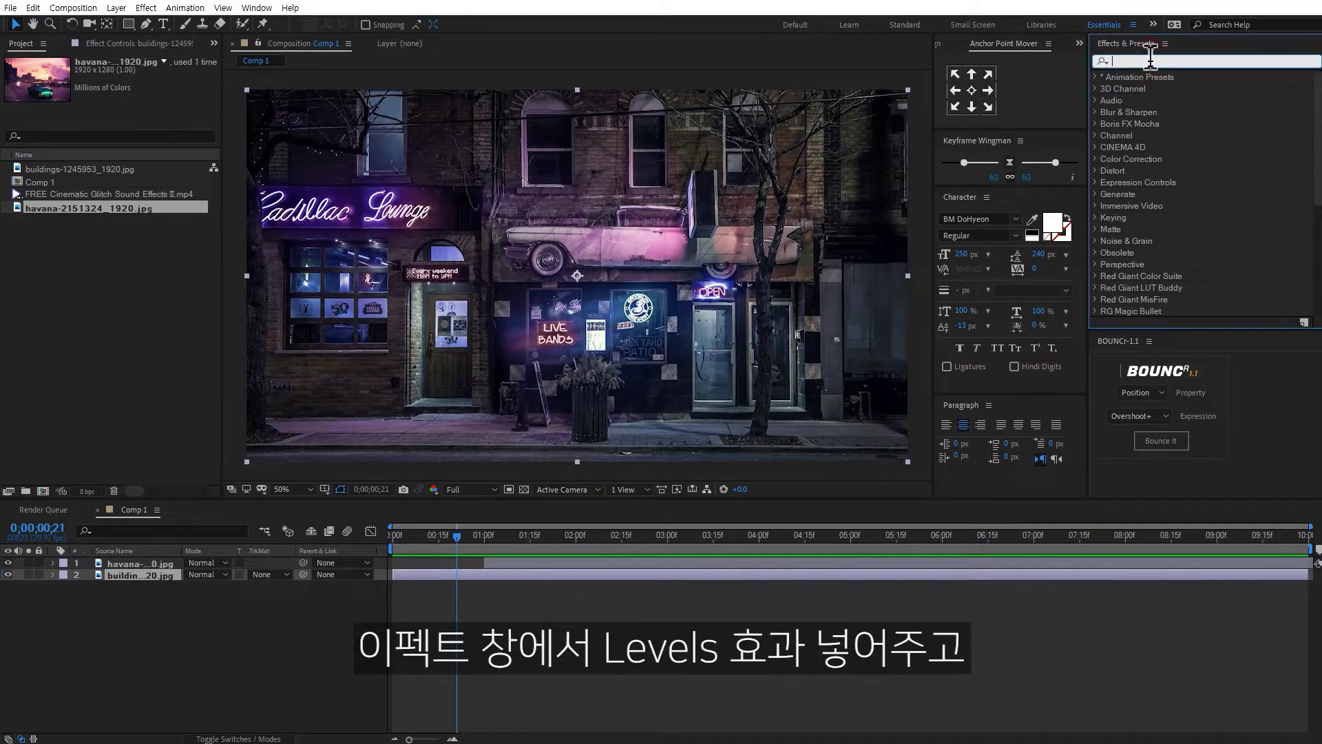
{"action": "type", "text": "level"}
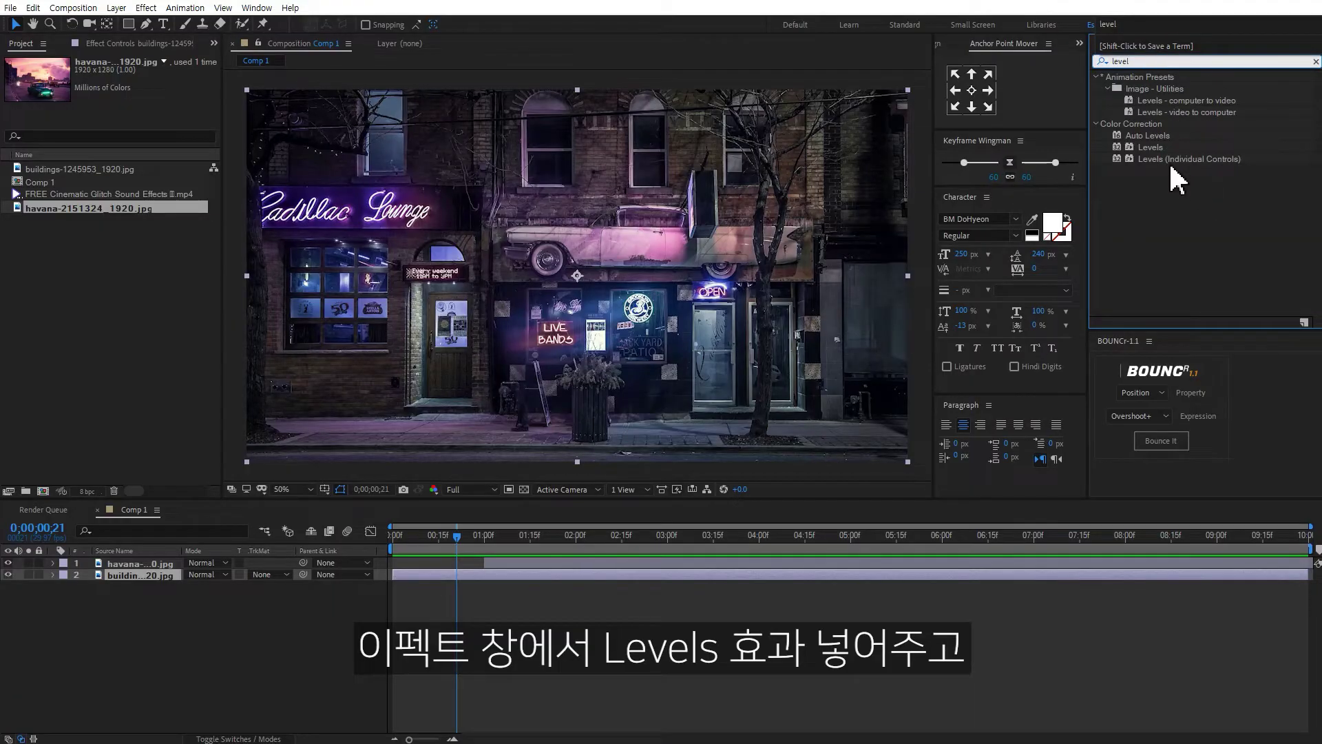
{"action": "double_click", "coordinate": [1142, 146]}
{"action": "left_click_drag", "start_coordinate": [221, 186], "coordinate": [123, 155]}
Apply Levels to the havana image layer, darken the picture, and return the playhead to the first frame
{"action": "left_click", "coordinate": [509, 561]}
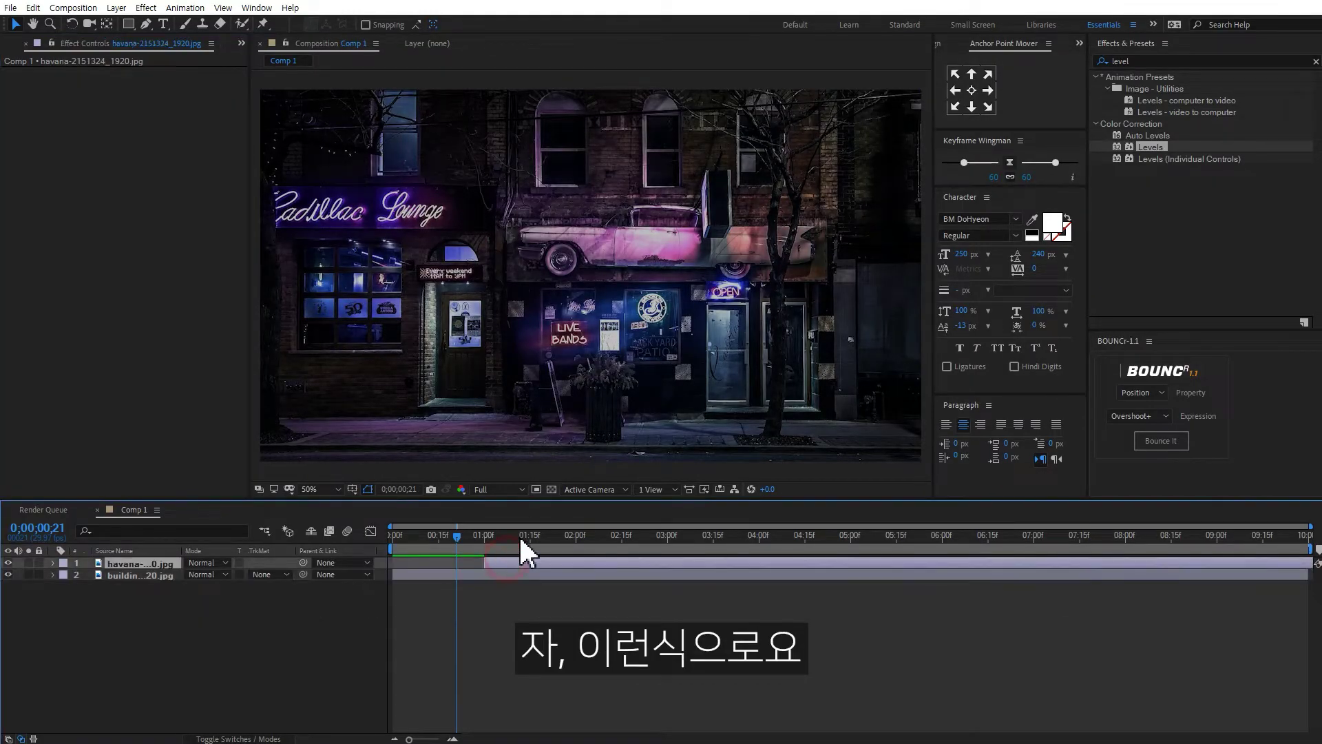
{"action": "left_click", "coordinate": [519, 535]}
{"action": "left_click", "coordinate": [1147, 147]}
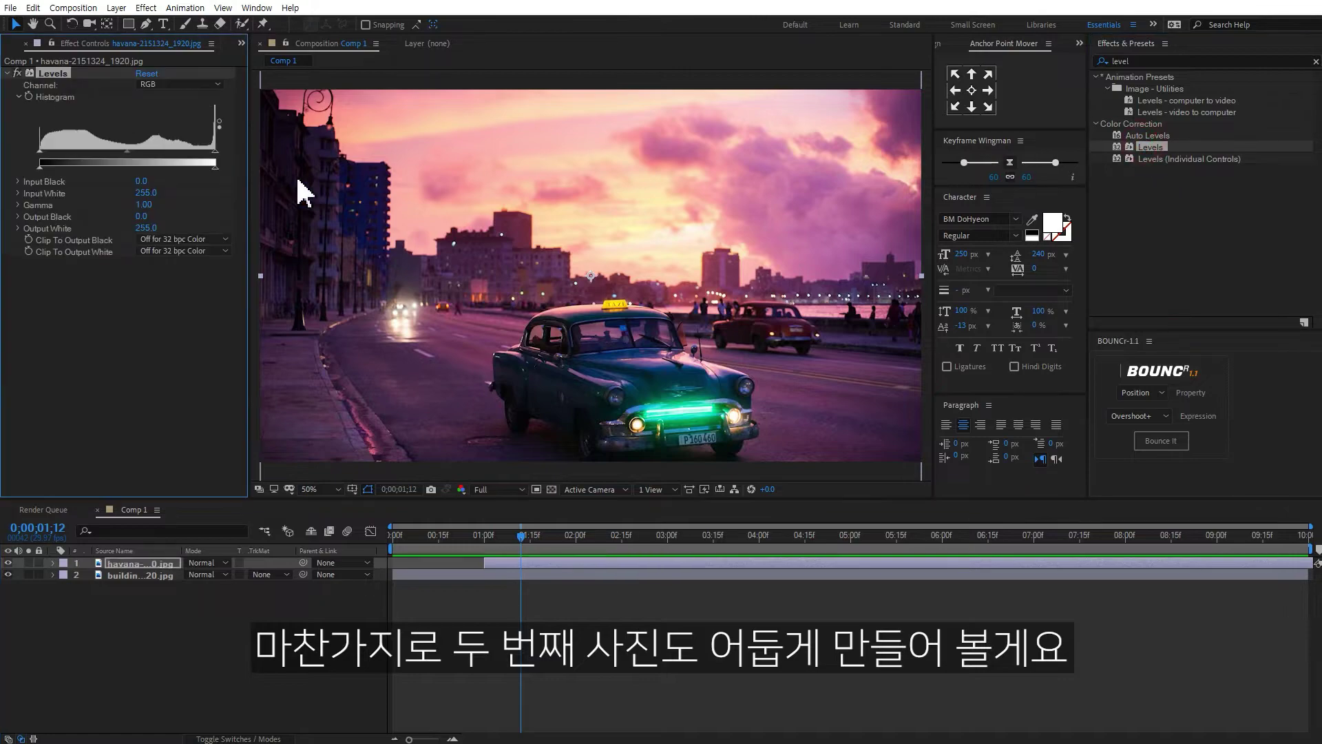
{"action": "left_click_drag", "start_coordinate": [216, 166], "coordinate": [164, 166]}
{"action": "left_click", "coordinate": [637, 623]}
{"action": "left_click_drag", "start_coordinate": [487, 536], "coordinate": [378, 533]}
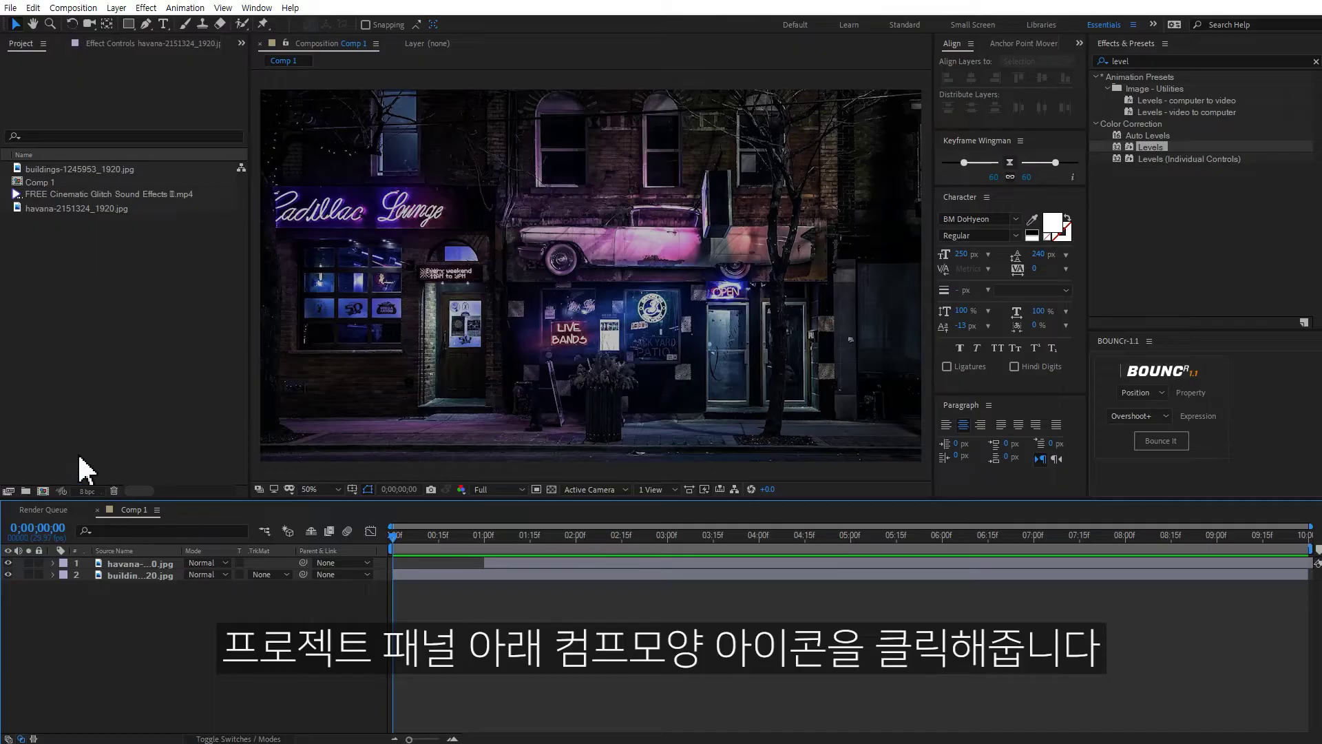
Create a new composition named TEXT
{"action": "left_click", "coordinate": [43, 491]}
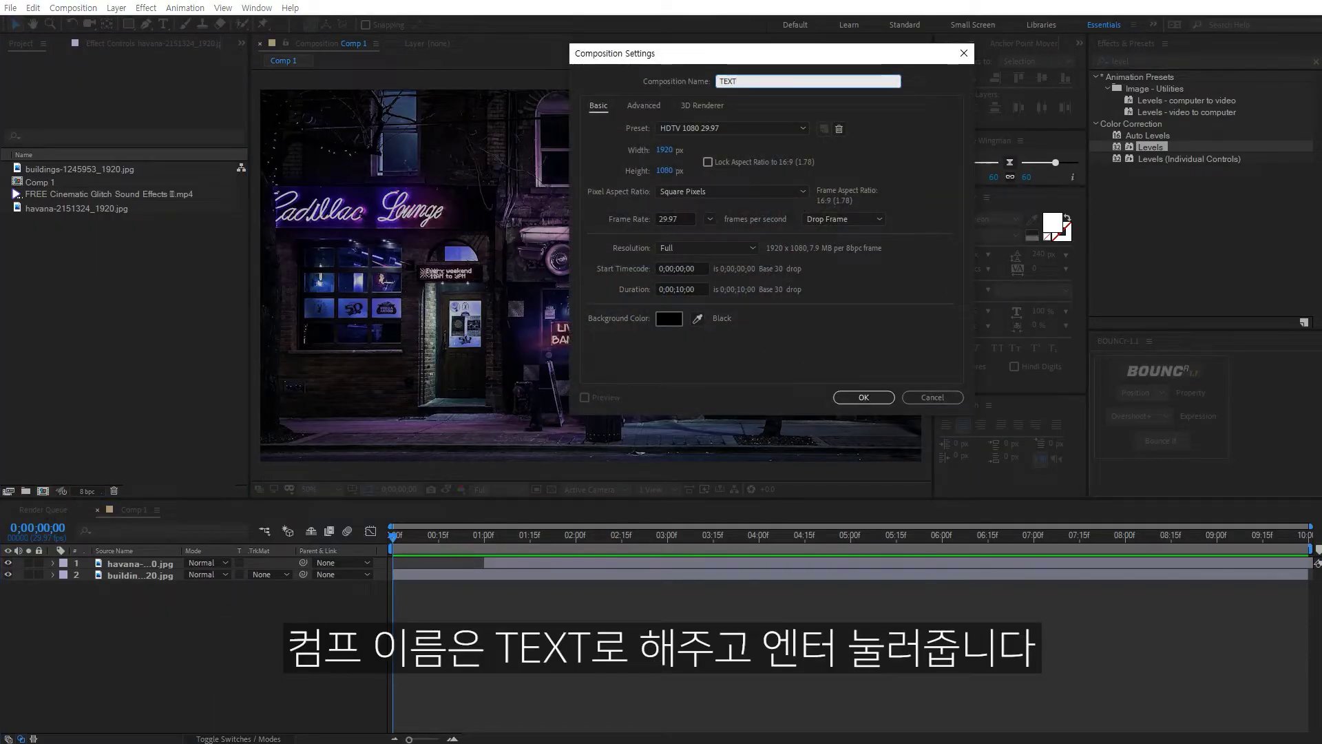
{"action": "type", "text": "TEXT"}
{"action": "key", "text": "Return"}
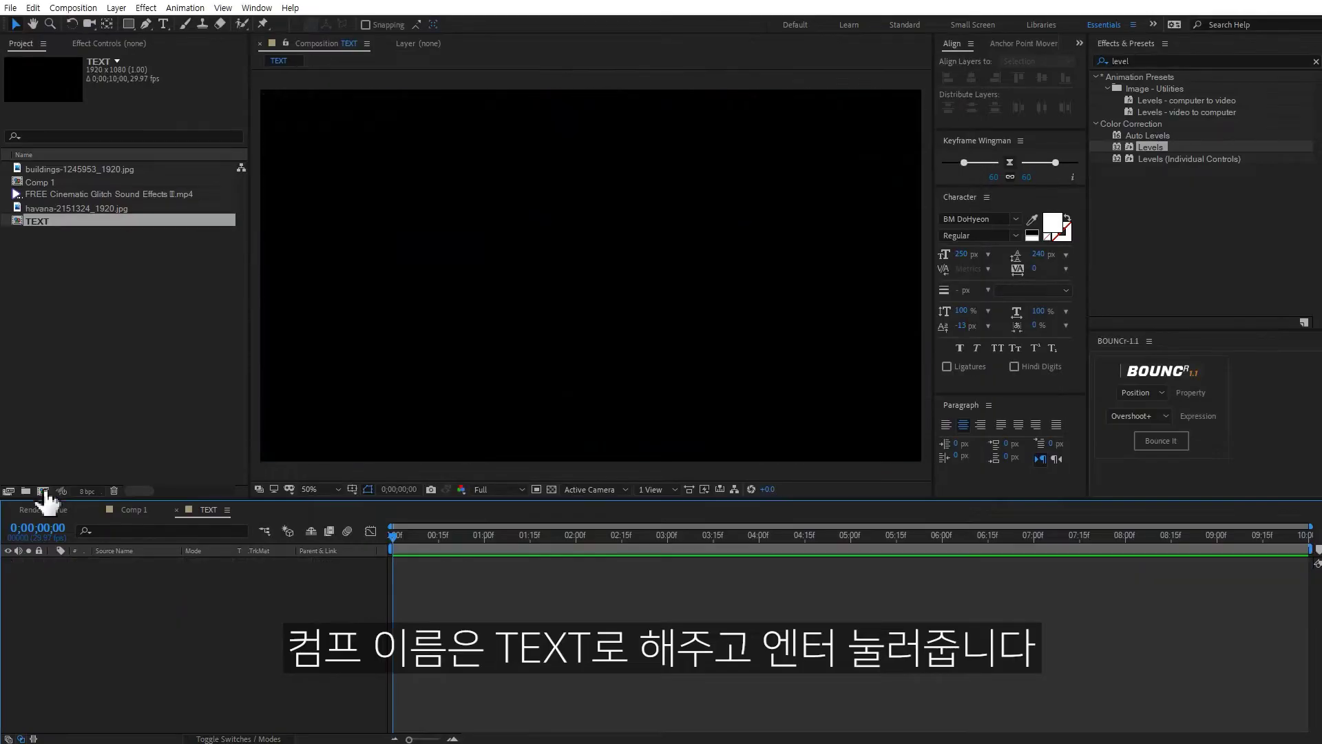
Add a text layer reading "Glitch" to the TEXT composition
{"action": "right_click", "coordinate": [196, 622]}
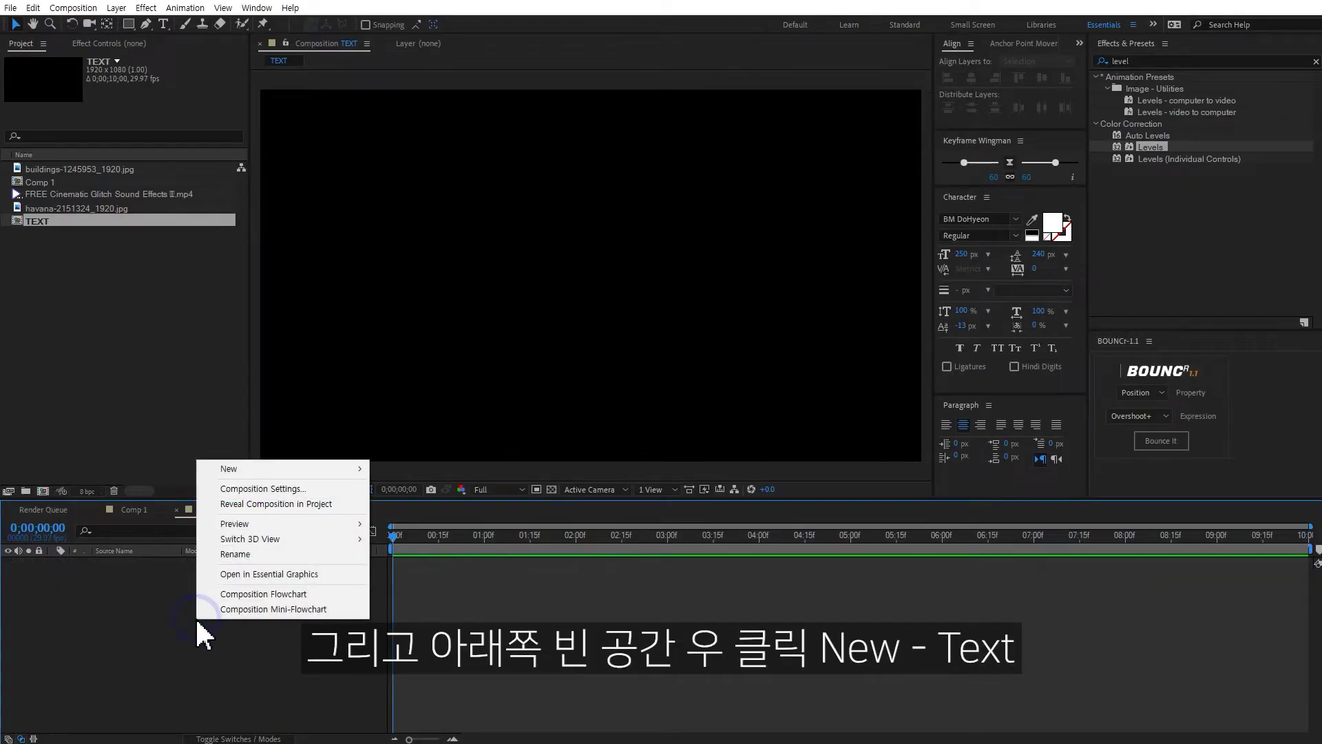
{"action": "left_click", "coordinate": [319, 469]}
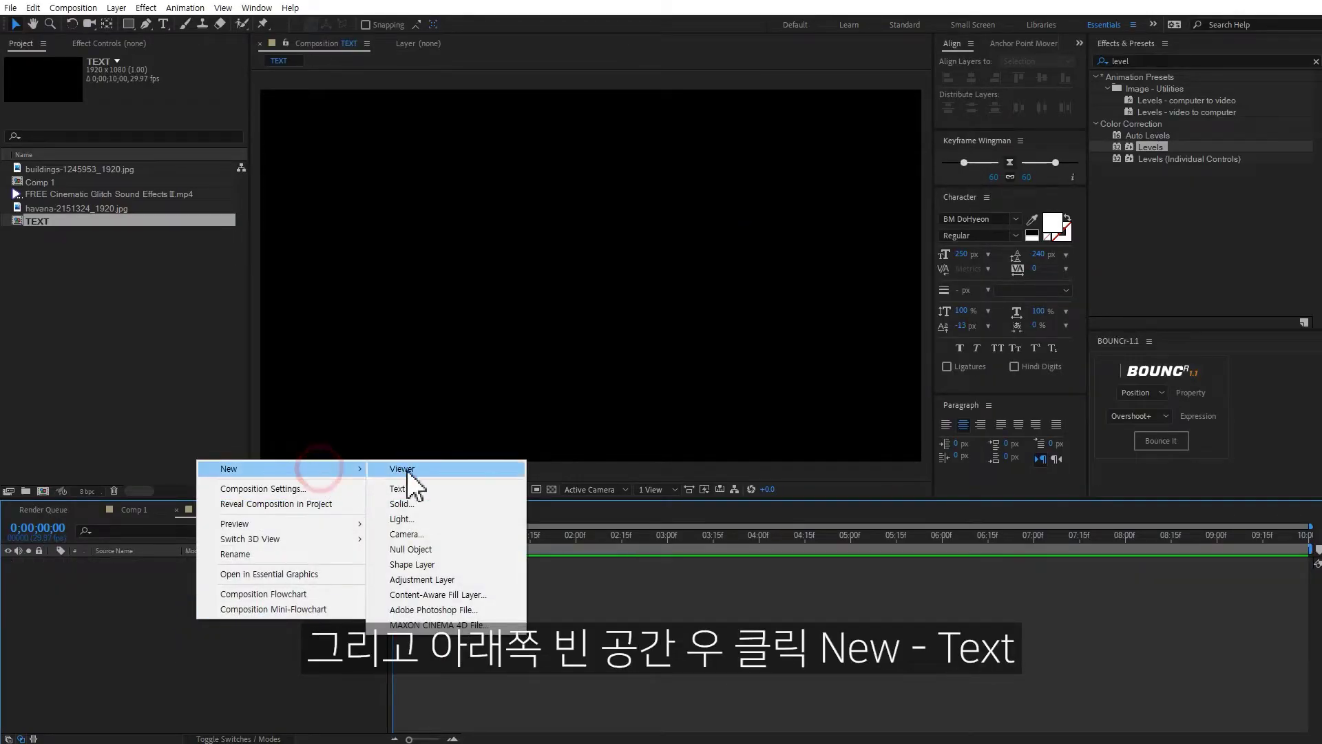
{"action": "left_click", "coordinate": [436, 491]}
{"action": "type", "text": "Glit"}
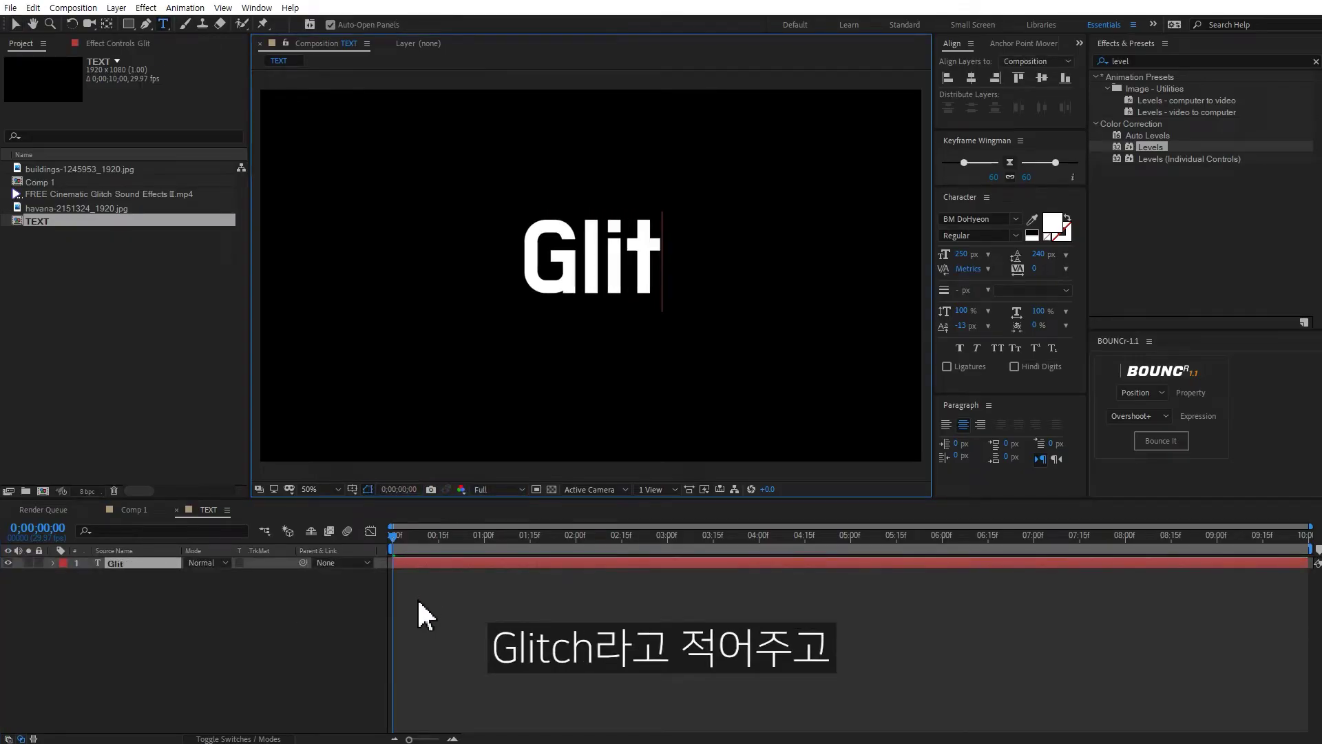
{"action": "type", "text": "ch"}
{"action": "left_click", "coordinate": [15, 24]}
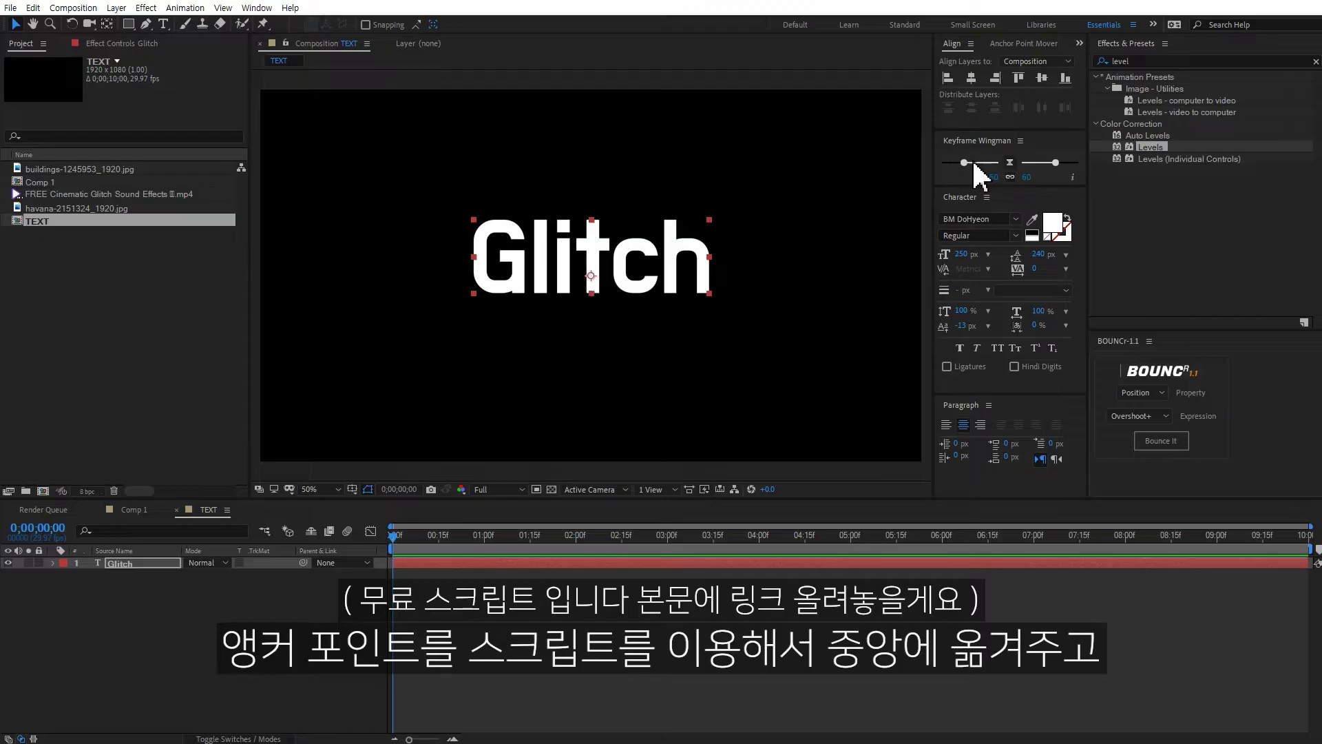
Centre the Glitch layer's anchor point on the text and align the layer to the middle of the composition
{"action": "left_click", "coordinate": [1025, 44]}
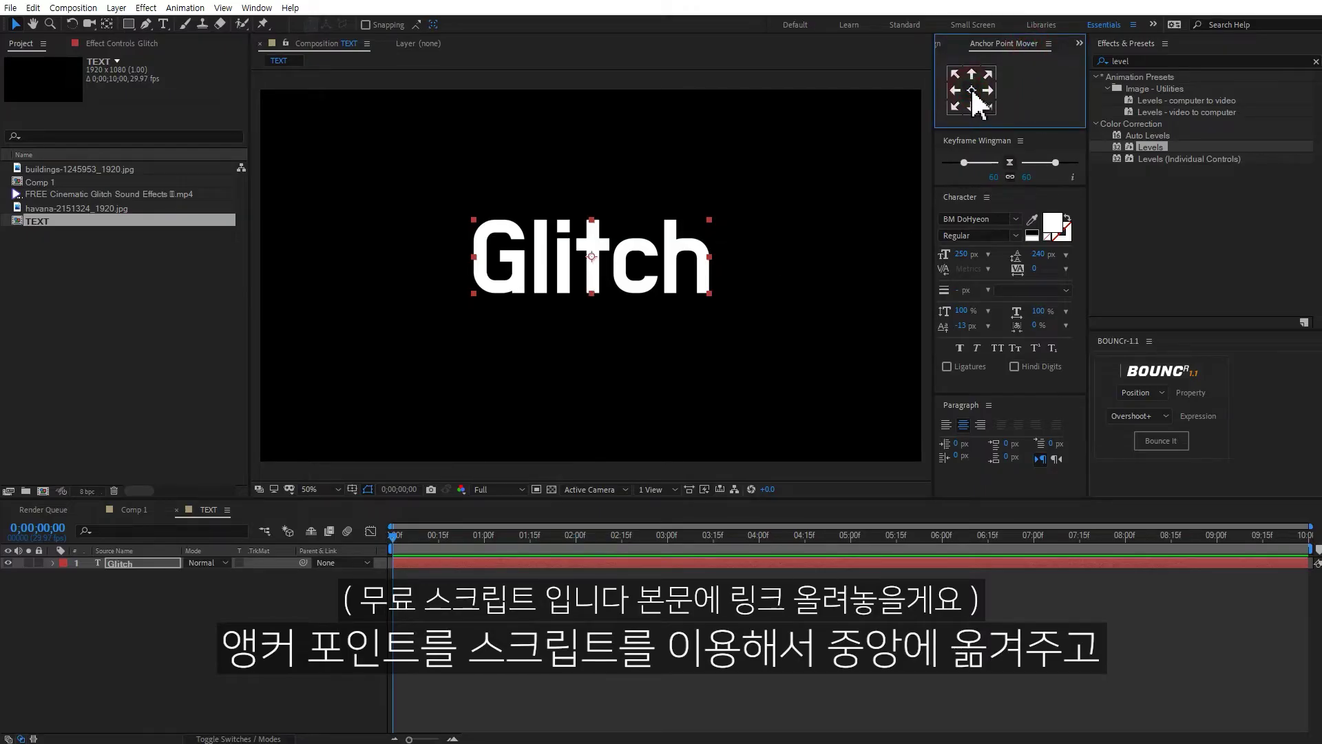
{"action": "left_click", "coordinate": [952, 43]}
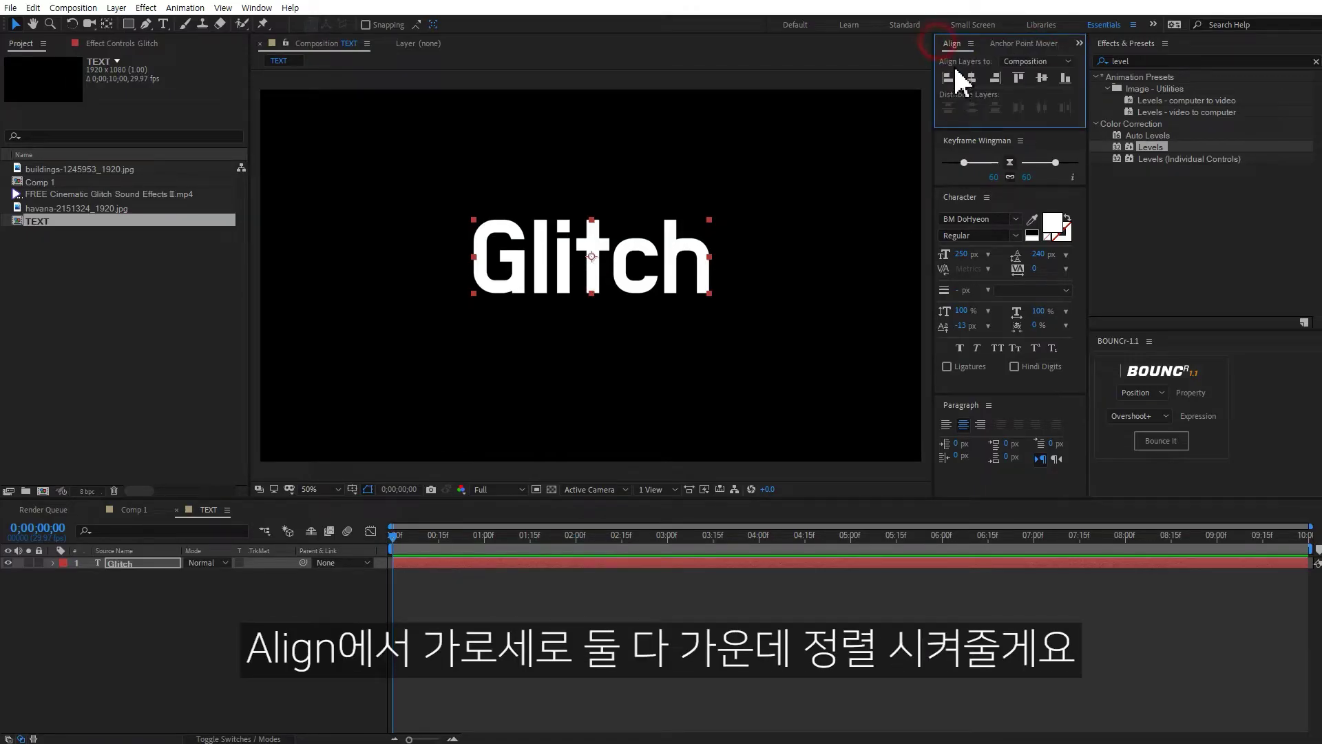
{"action": "left_click", "coordinate": [1042, 78]}
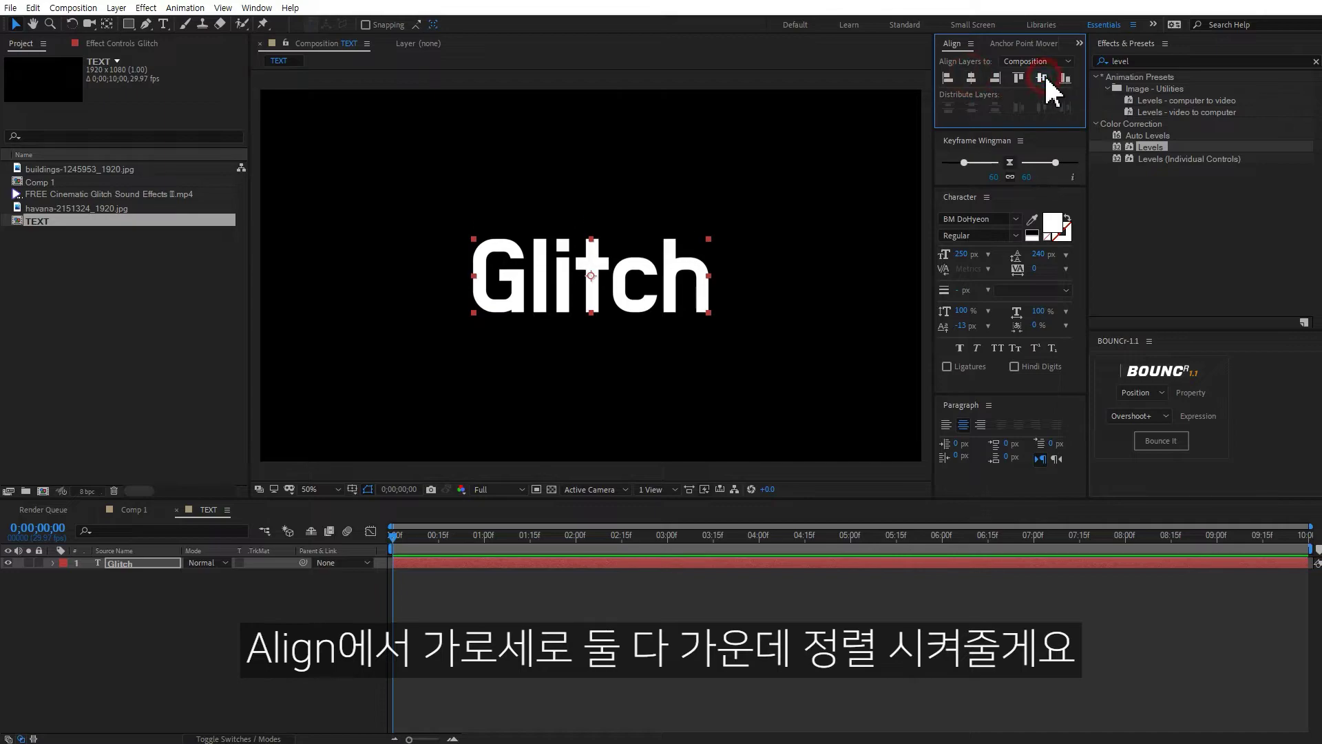
{"action": "left_click", "coordinate": [304, 684]}
{"action": "left_click", "coordinate": [674, 265]}
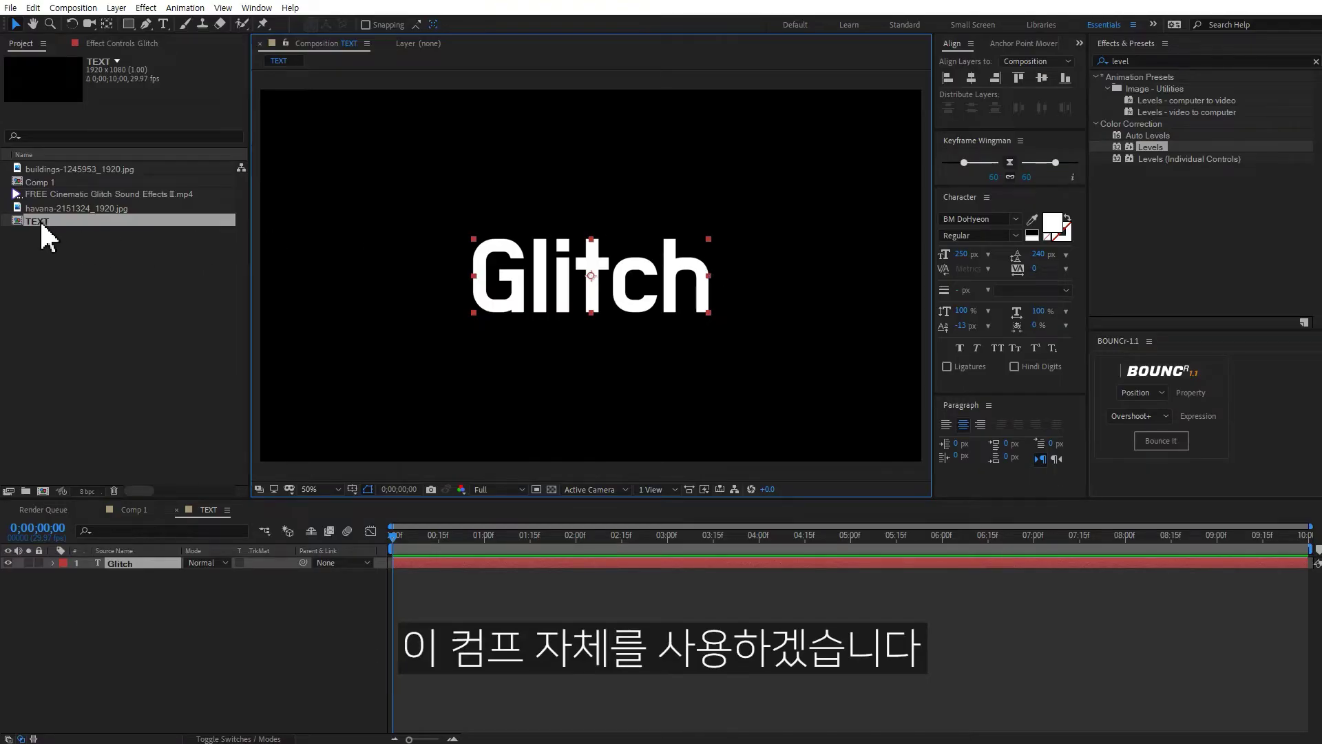
Nest the TEXT composition in a new composition and compare the layer bounds between the two
{"action": "left_click_drag", "start_coordinate": [45, 225], "coordinate": [43, 489]}
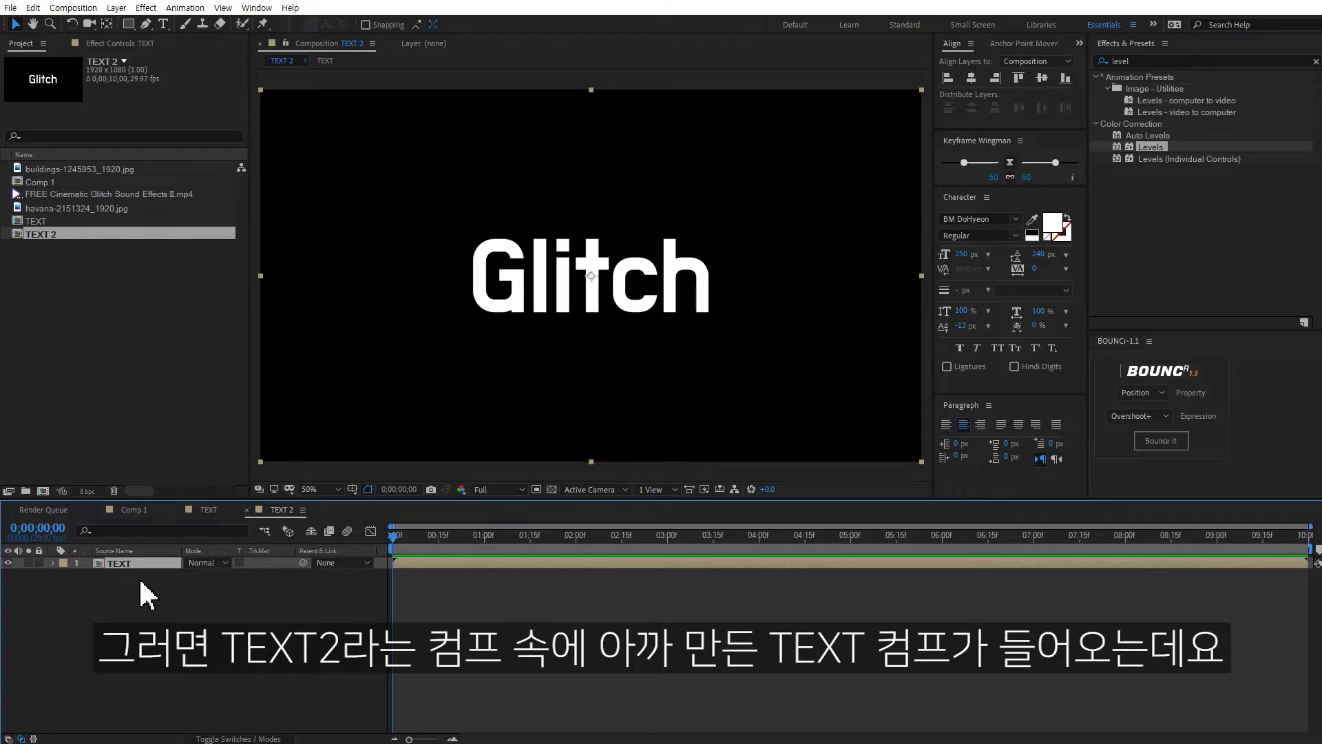
{"action": "left_click", "coordinate": [208, 508]}
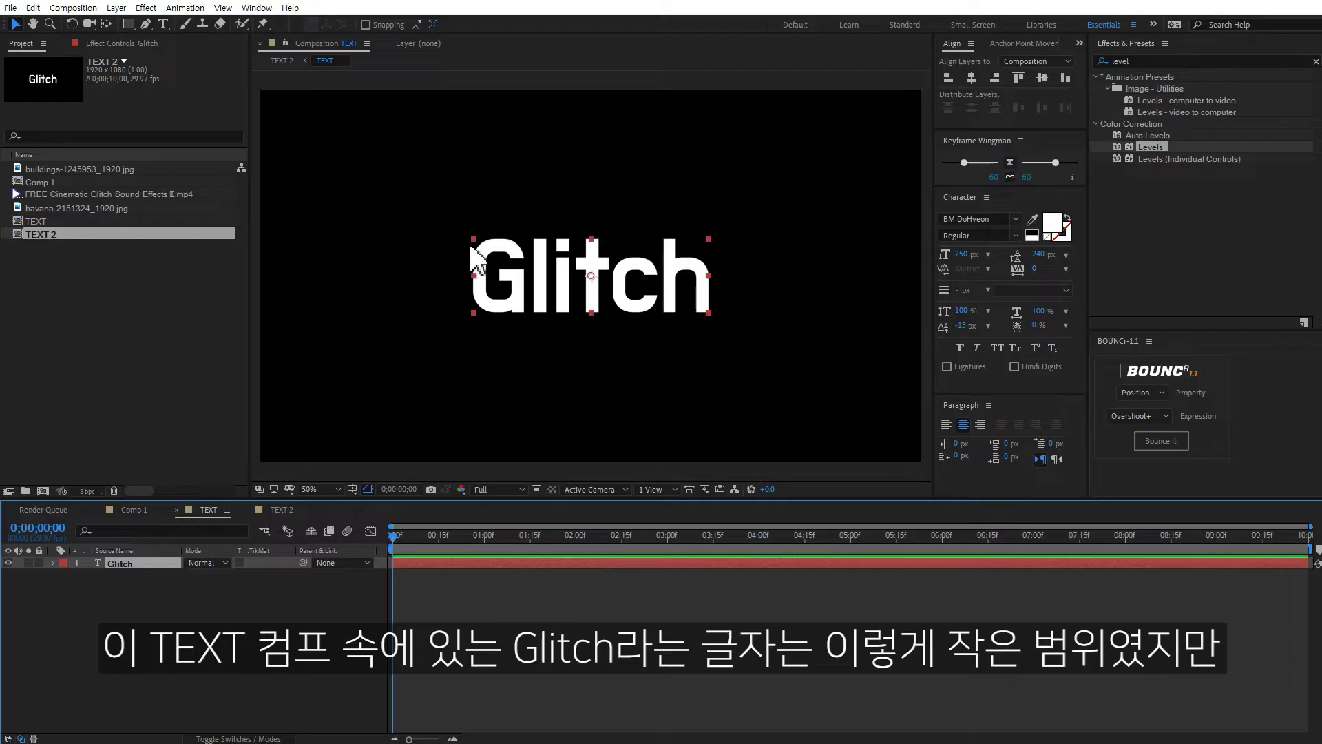
{"action": "left_click", "coordinate": [279, 509]}
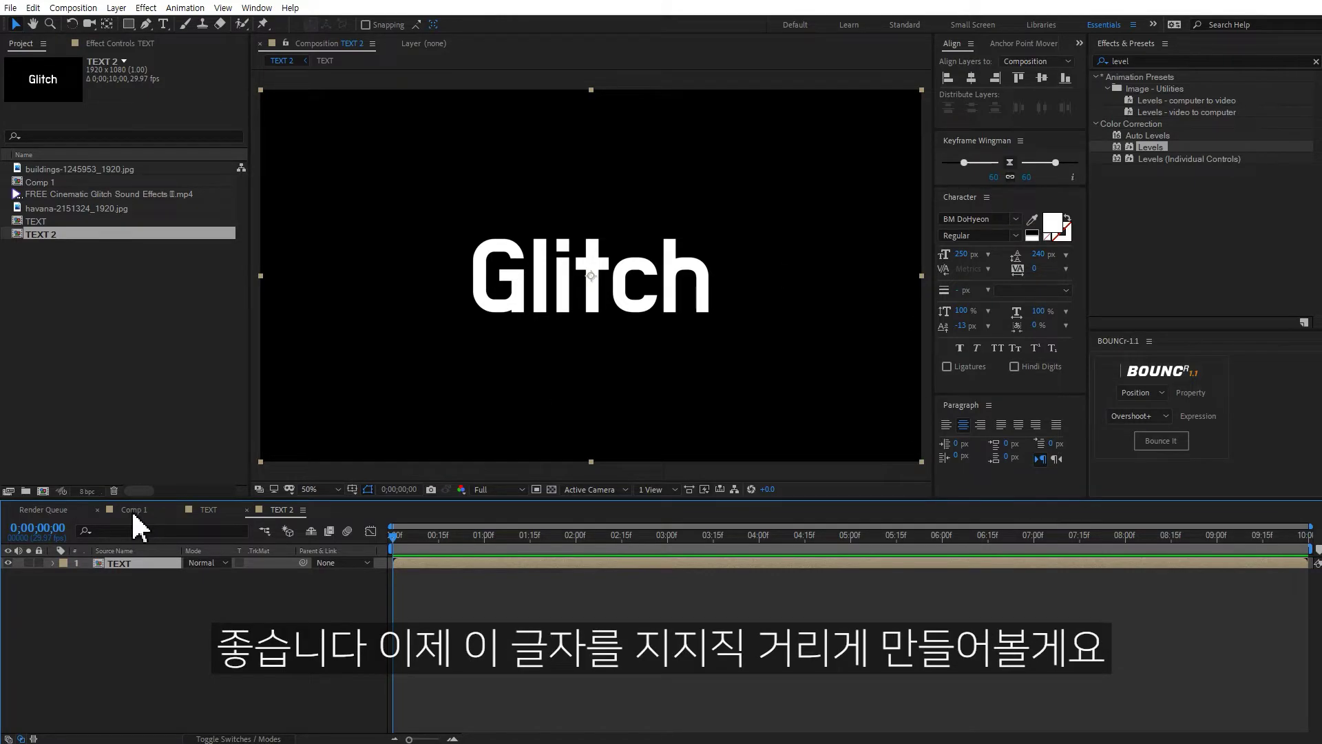
Create another new composition named MATTE without using any existing footage
{"action": "left_click", "coordinate": [142, 425]}
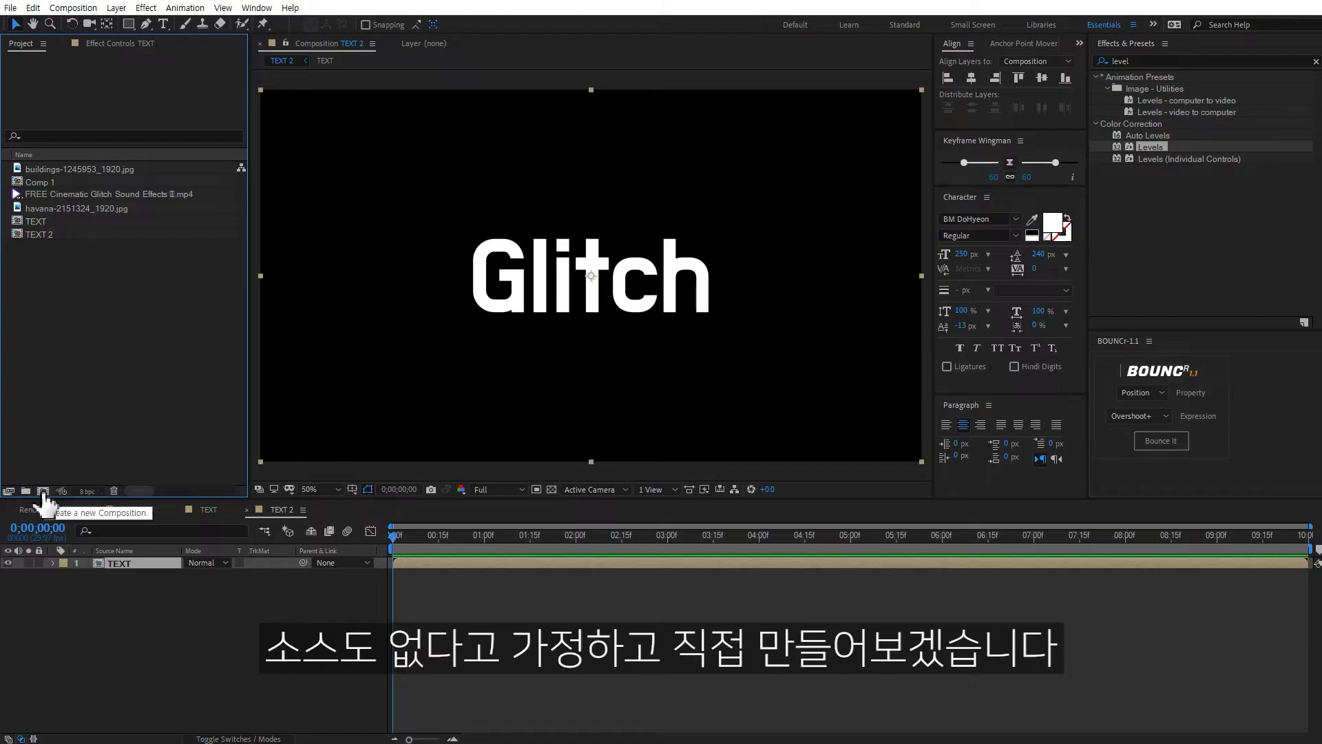
{"action": "left_click", "coordinate": [43, 492]}
{"action": "type", "text": "MATTE"}
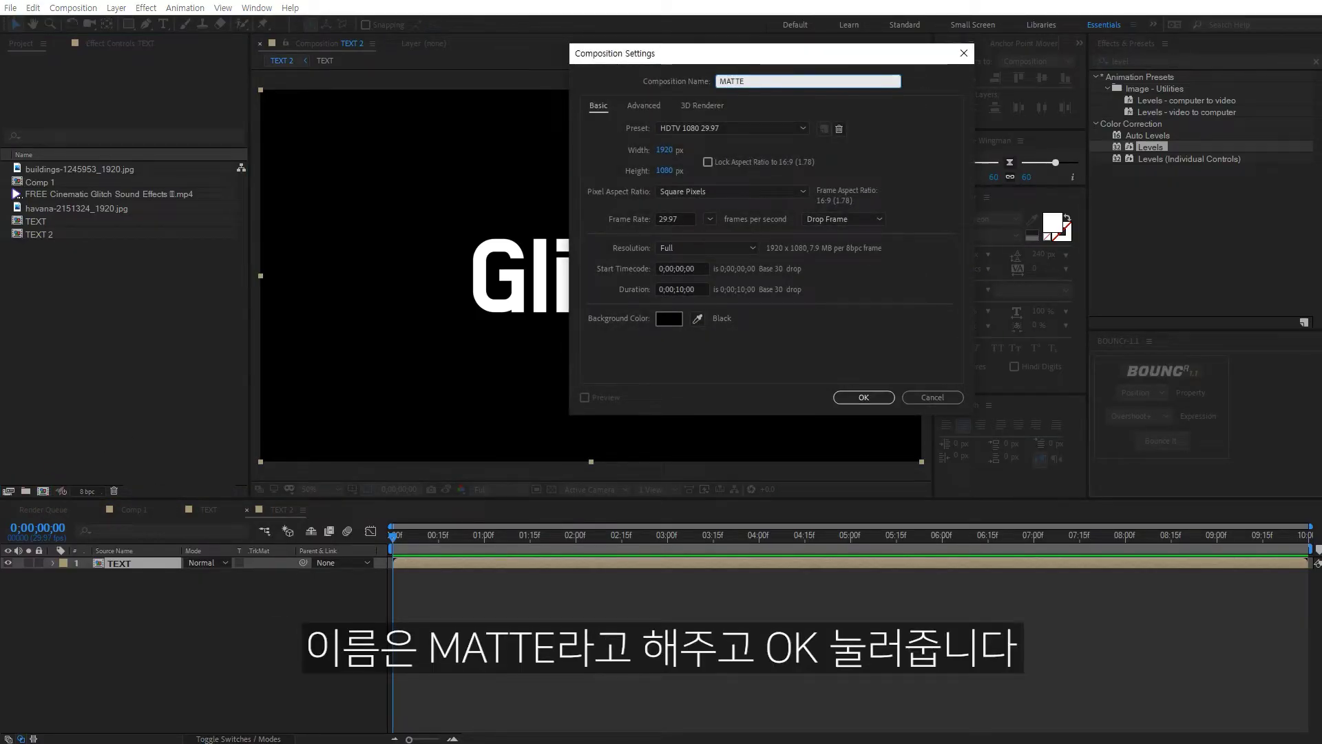
{"action": "left_click", "coordinate": [862, 398]}
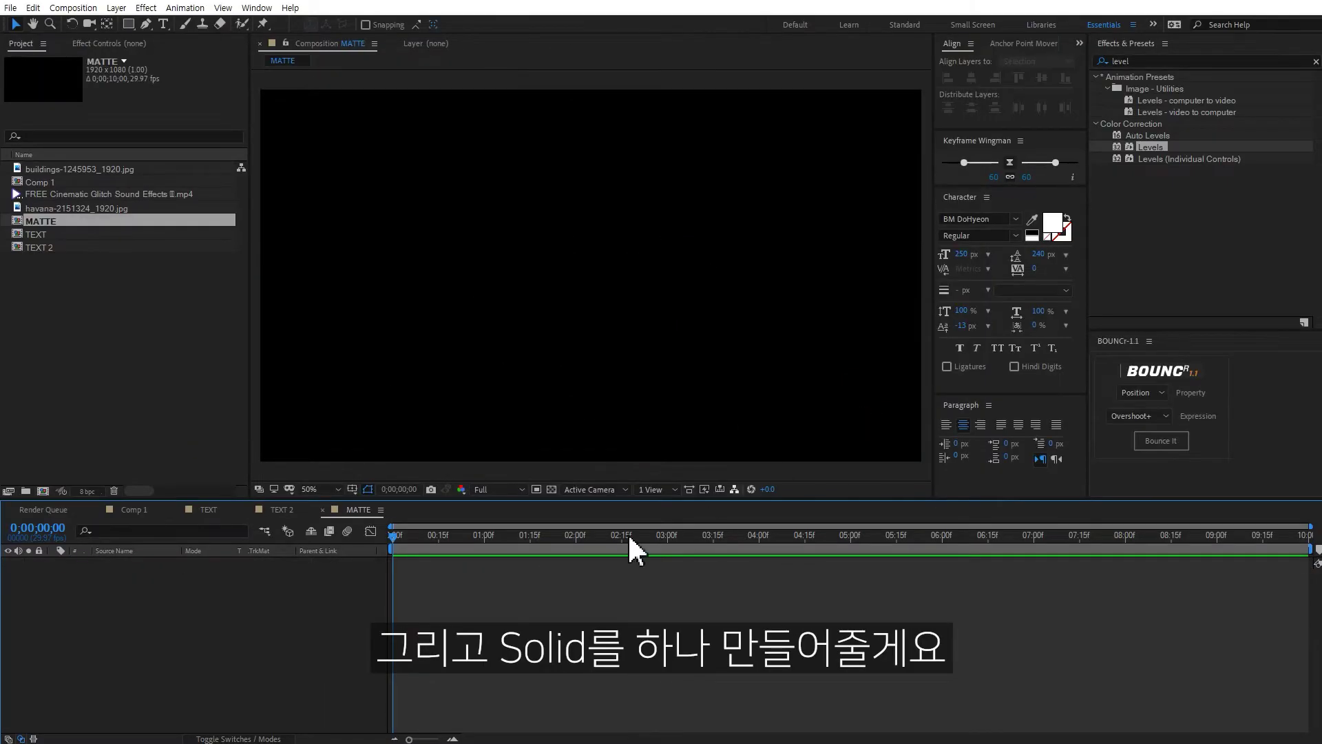
Add a white composition-sized solid layer to the MATTE composition
{"action": "right_click", "coordinate": [295, 606]}
{"action": "left_click", "coordinate": [382, 455]}
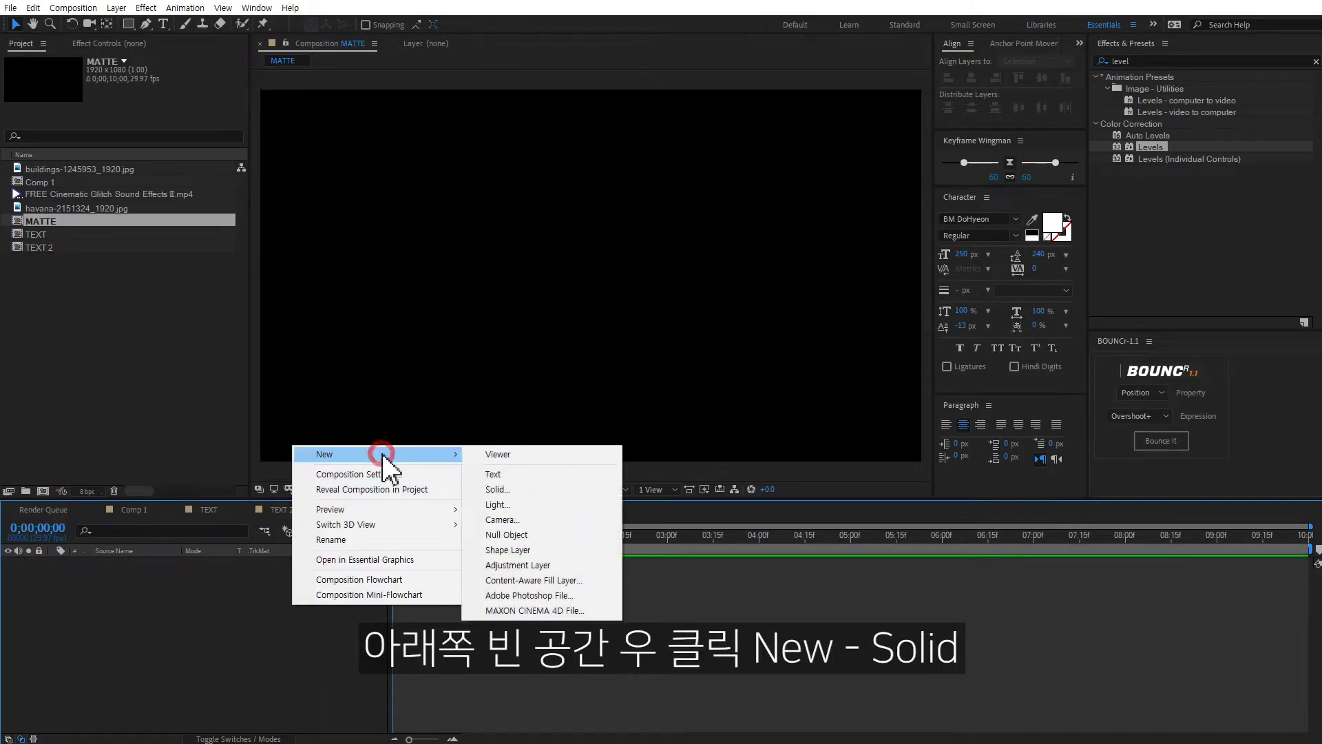
{"action": "left_click", "coordinate": [534, 488]}
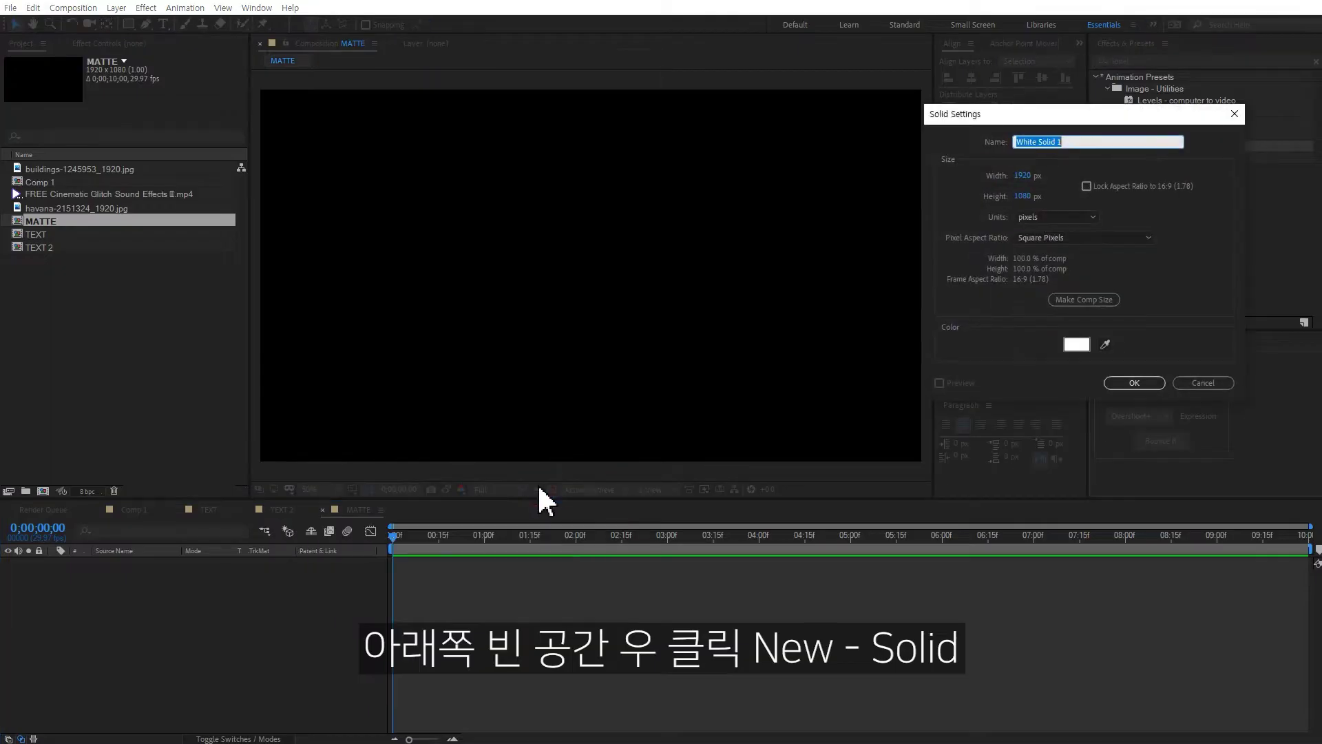
{"action": "left_click", "coordinate": [1138, 382]}
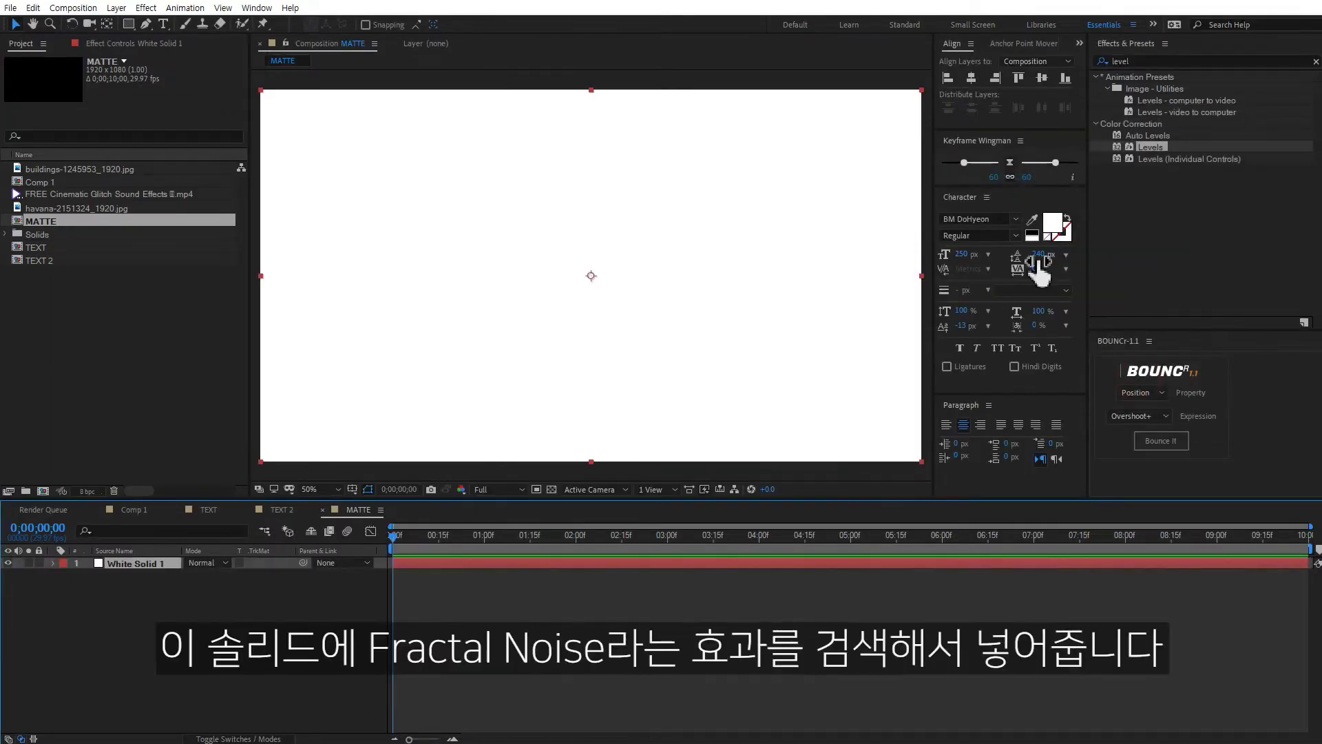
Find the Fractal Noise effect and apply it to the white solid
{"action": "left_click", "coordinate": [1175, 61]}
{"action": "type", "text": "fract"}
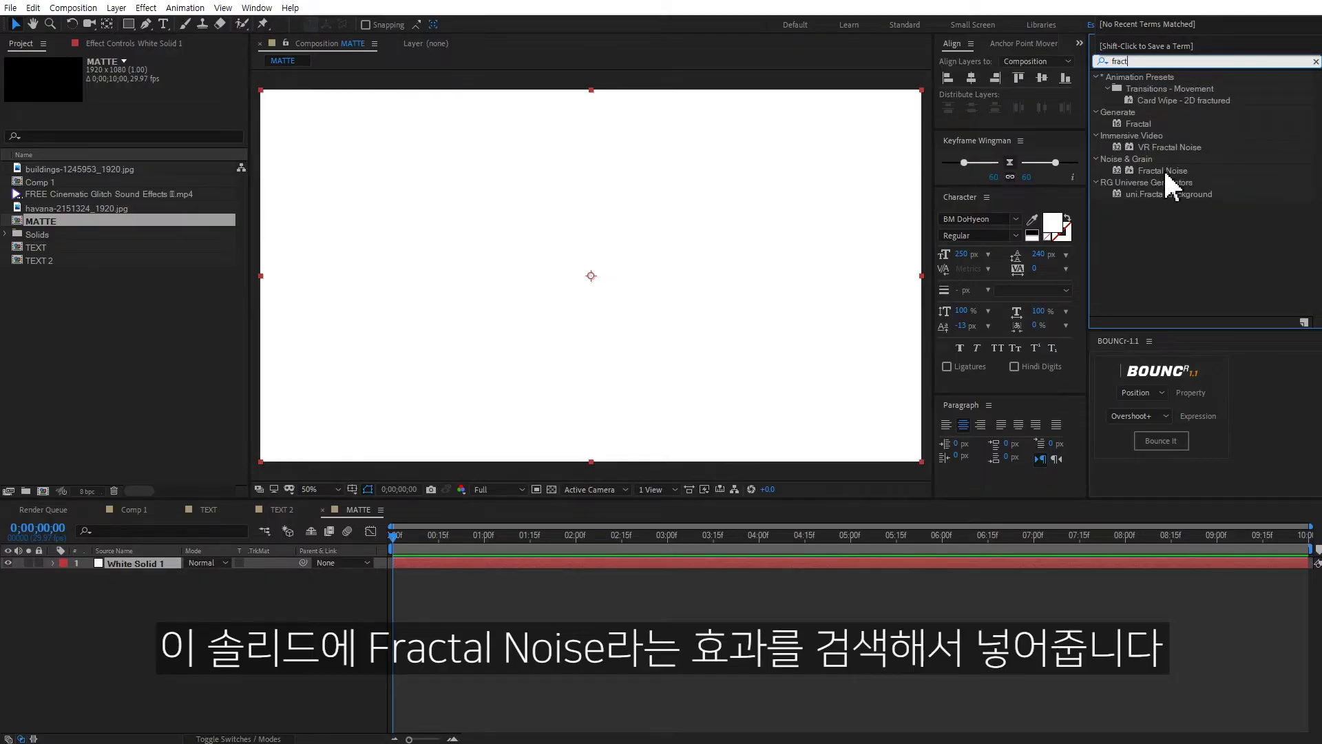
{"action": "double_click", "coordinate": [1164, 169]}
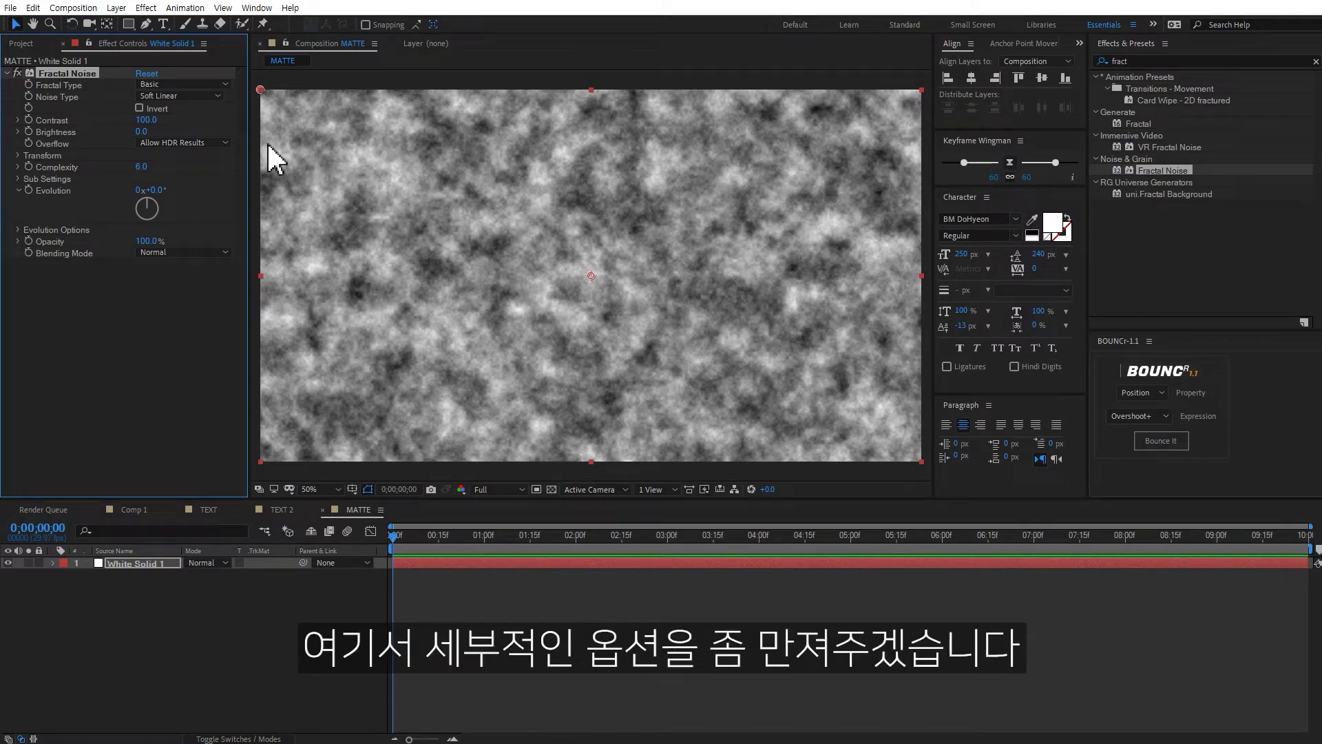
Set the Fractal Noise fractal type to Max and its noise type to Block
{"action": "left_click", "coordinate": [181, 86]}
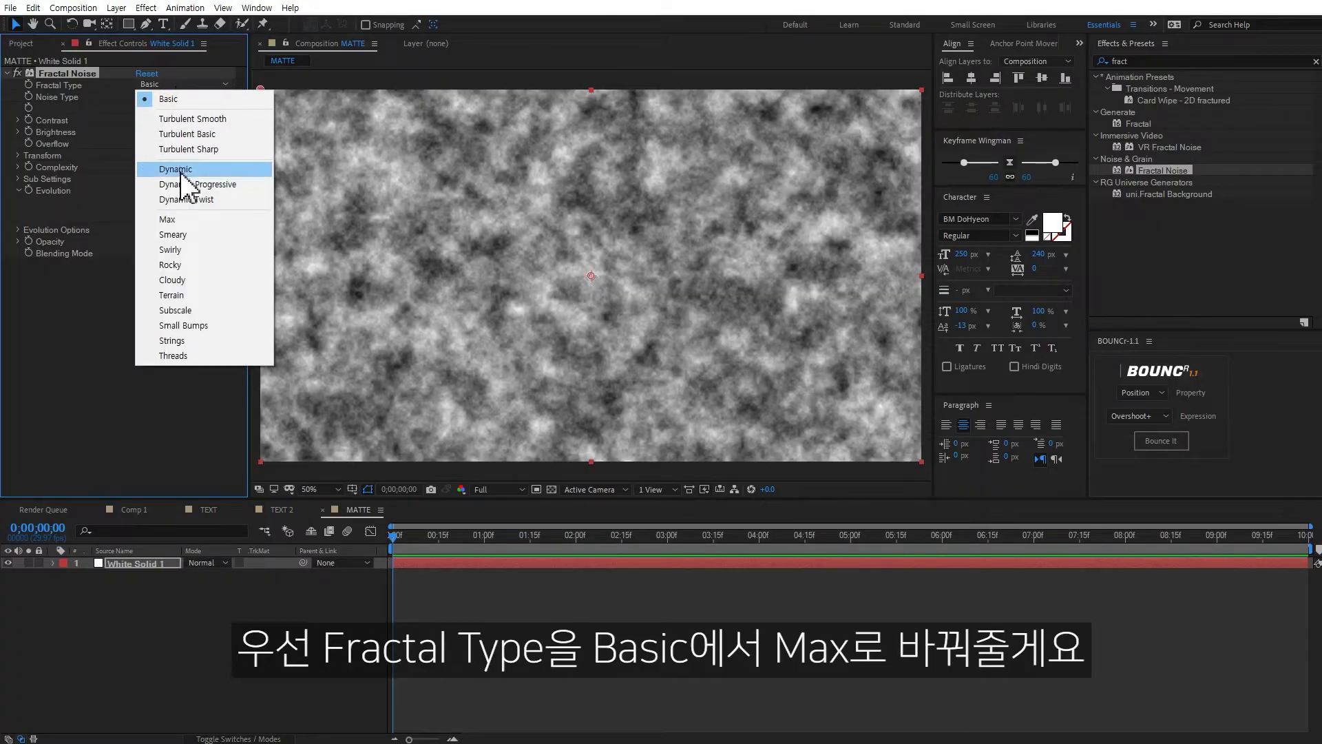
{"action": "left_click", "coordinate": [179, 221]}
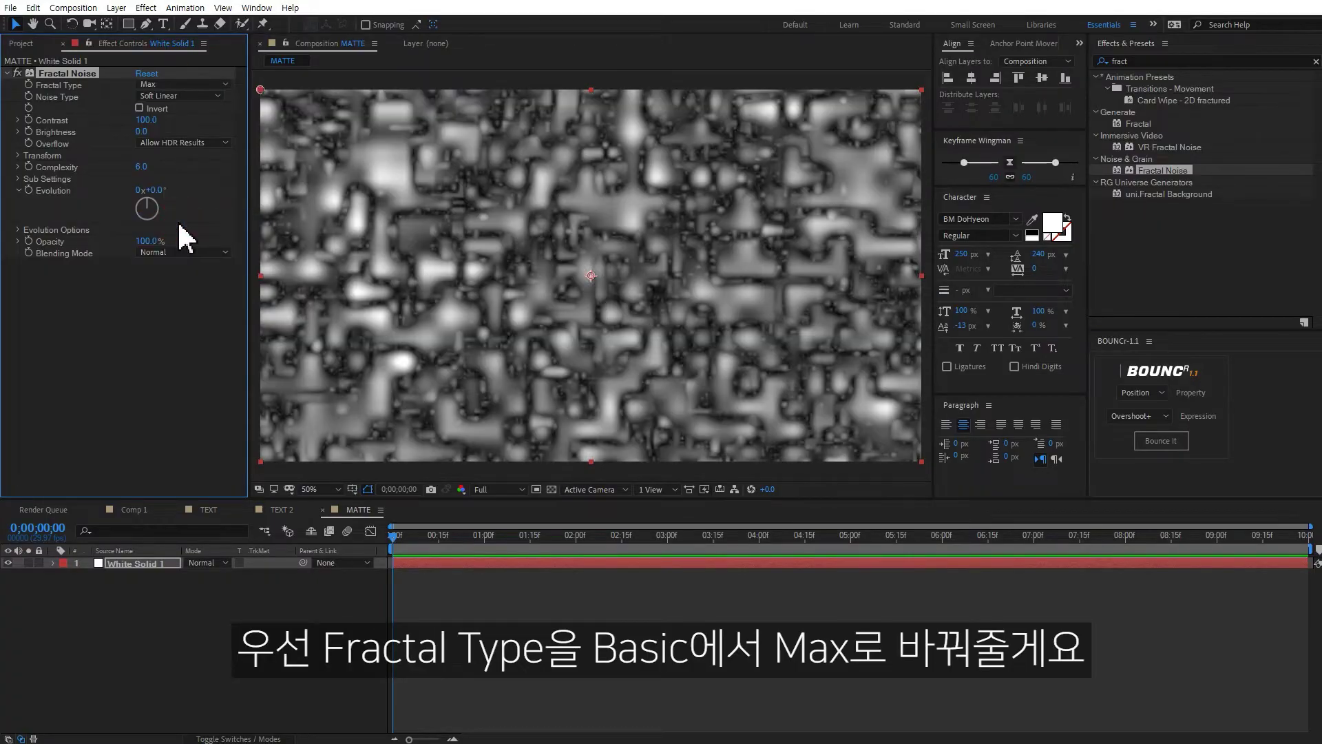
{"action": "left_click", "coordinate": [177, 96]}
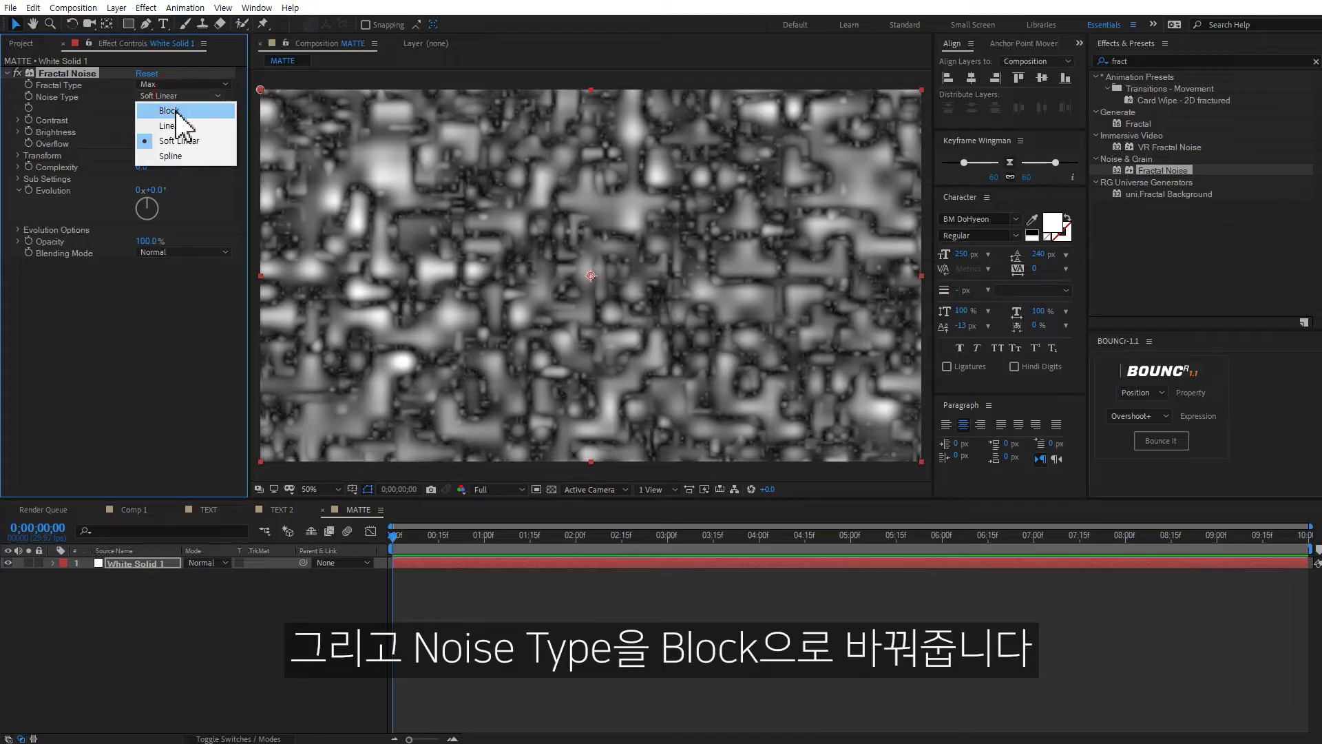
{"action": "left_click", "coordinate": [176, 113]}
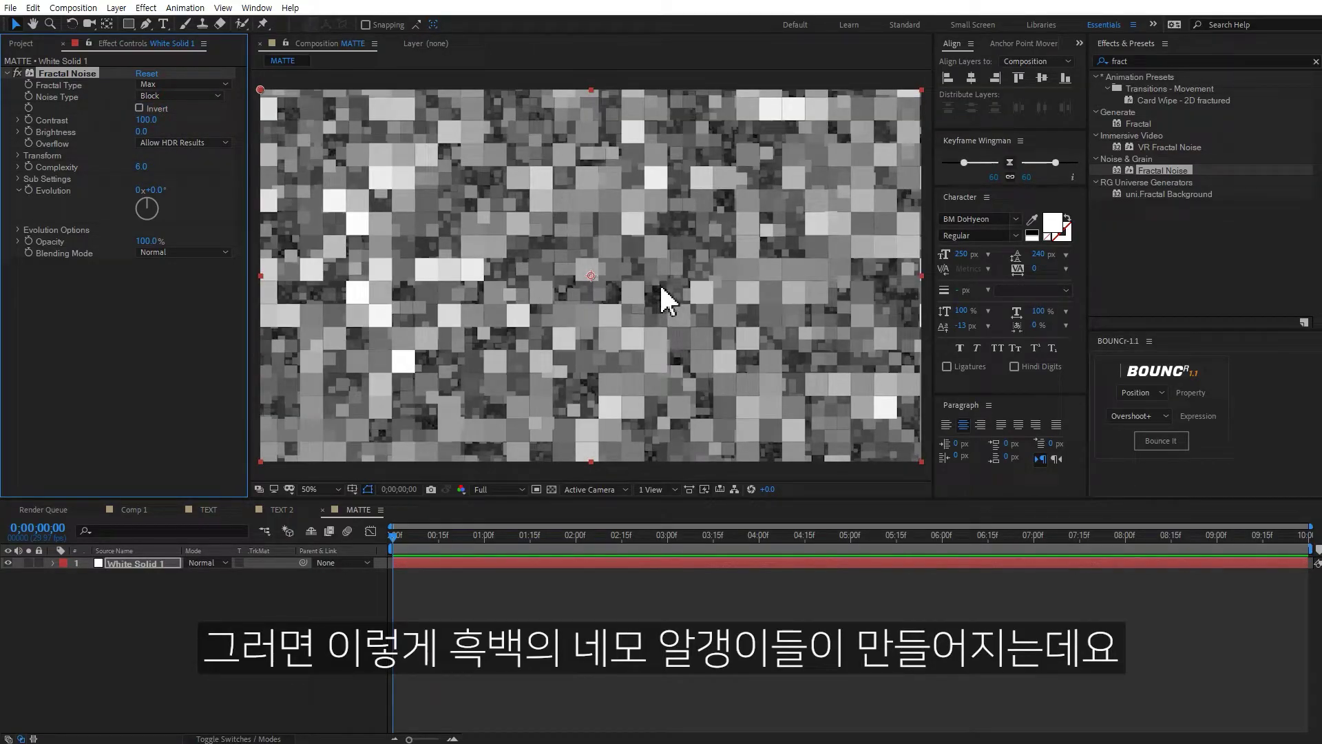
Set the Fractal Noise contrast to 253 and its brightness to -93
{"action": "left_click_drag", "start_coordinate": [142, 120], "coordinate": [256, 119]}
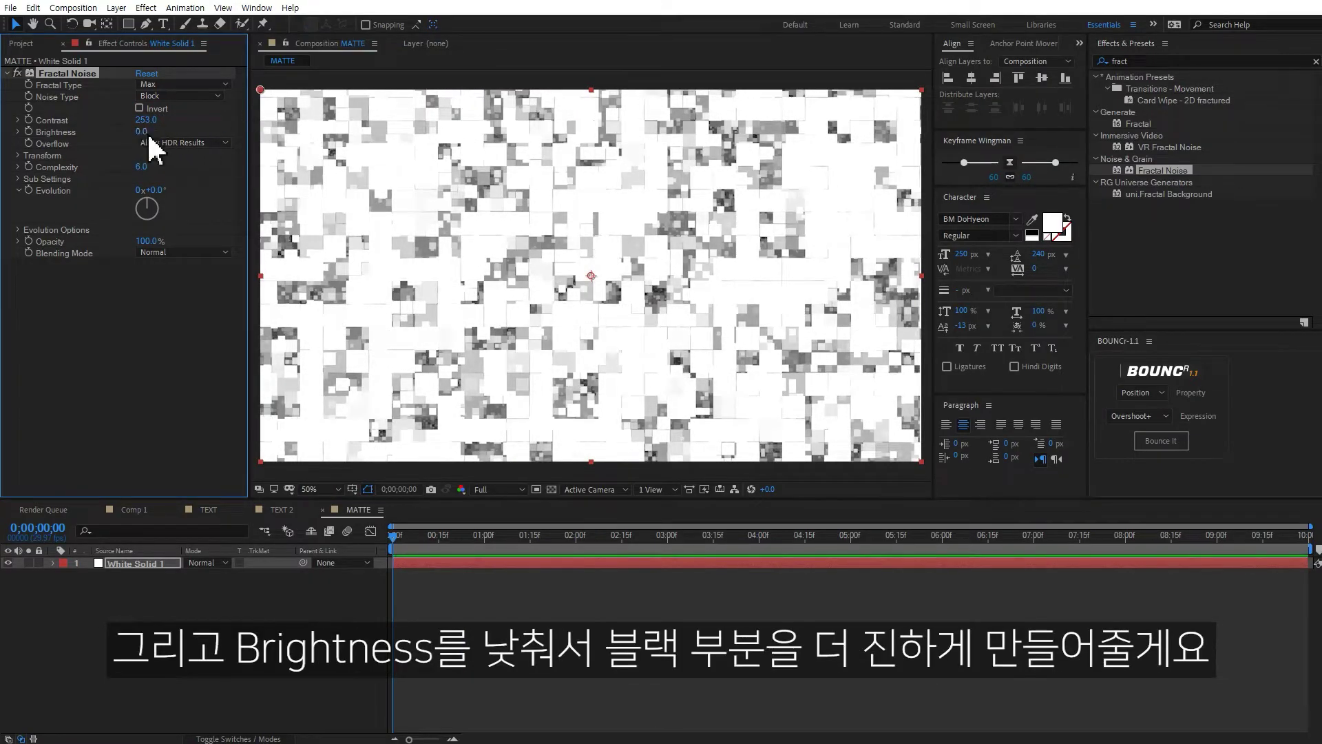
{"action": "left_click_drag", "start_coordinate": [128, 138], "coordinate": [92, 148]}
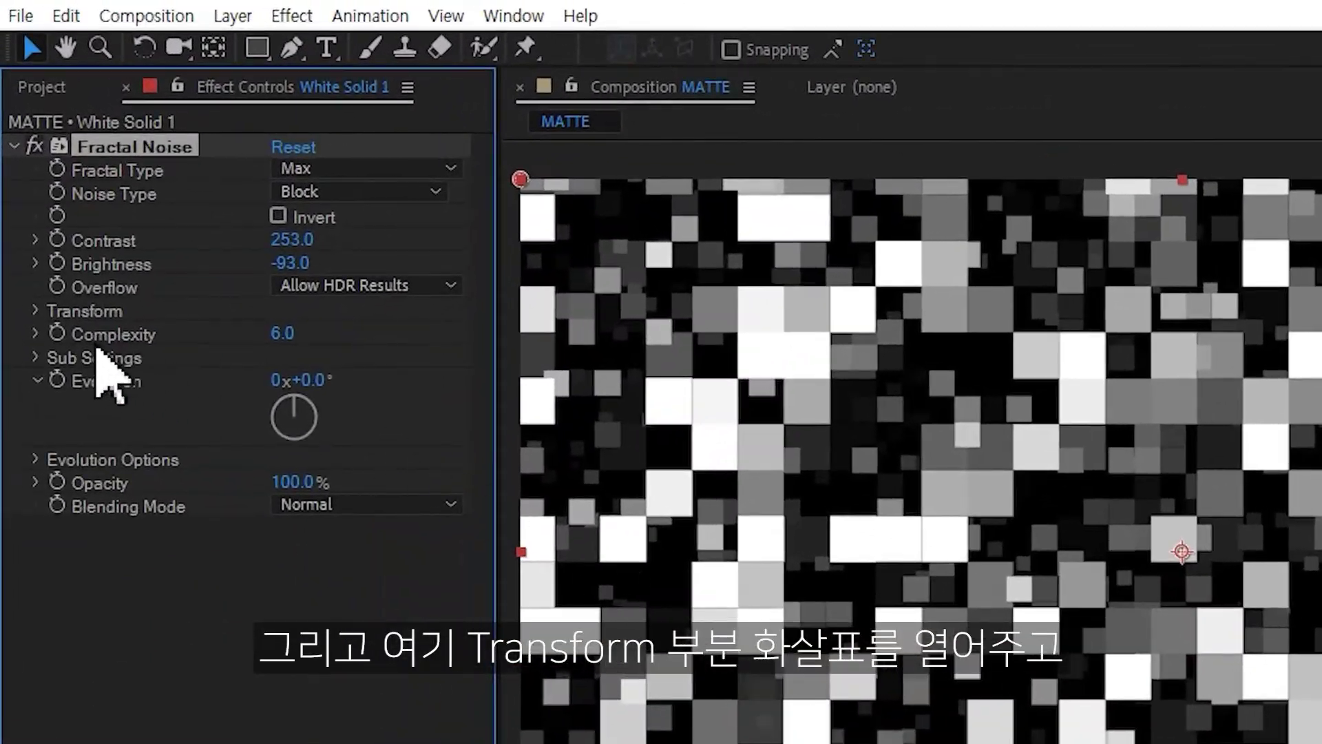
Turn off uniform scaling in the Fractal Noise transform and set the scale width to 4006 and scale height to 34
{"action": "left_click", "coordinate": [34, 309]}
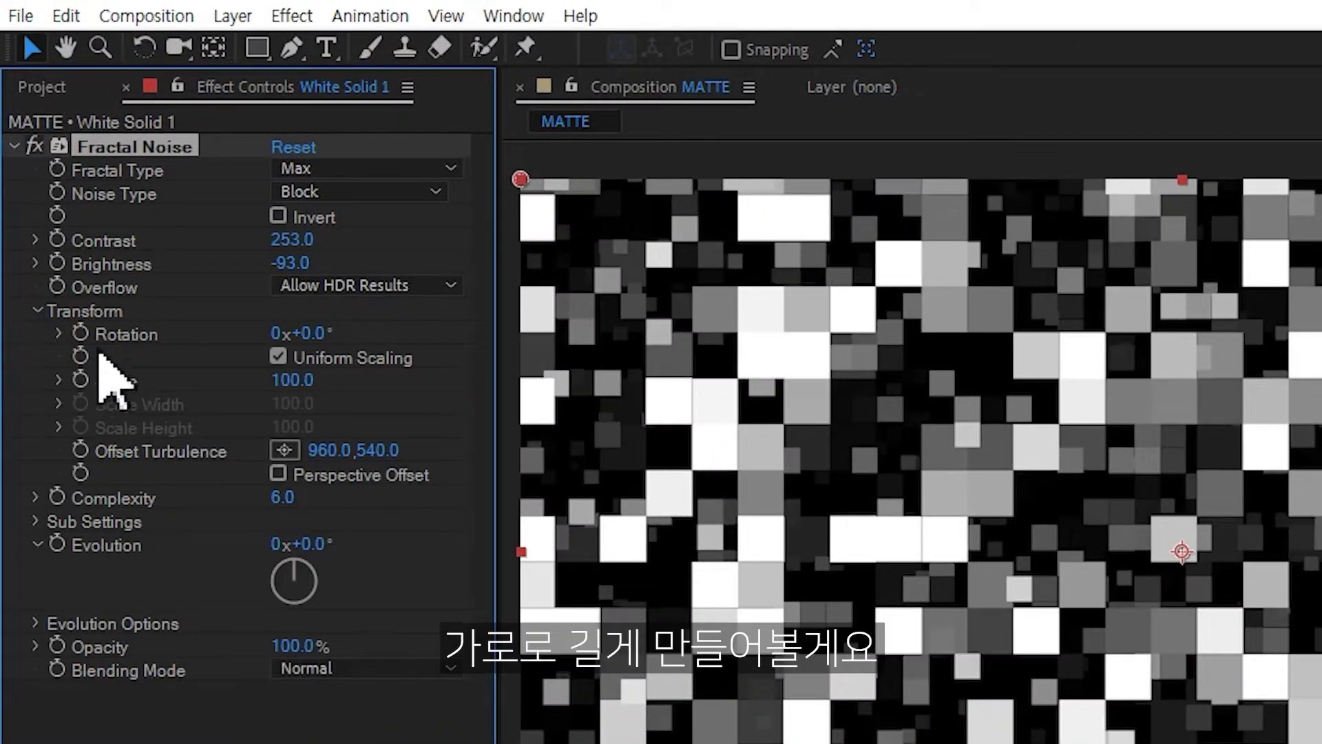
{"action": "left_click", "coordinate": [278, 356]}
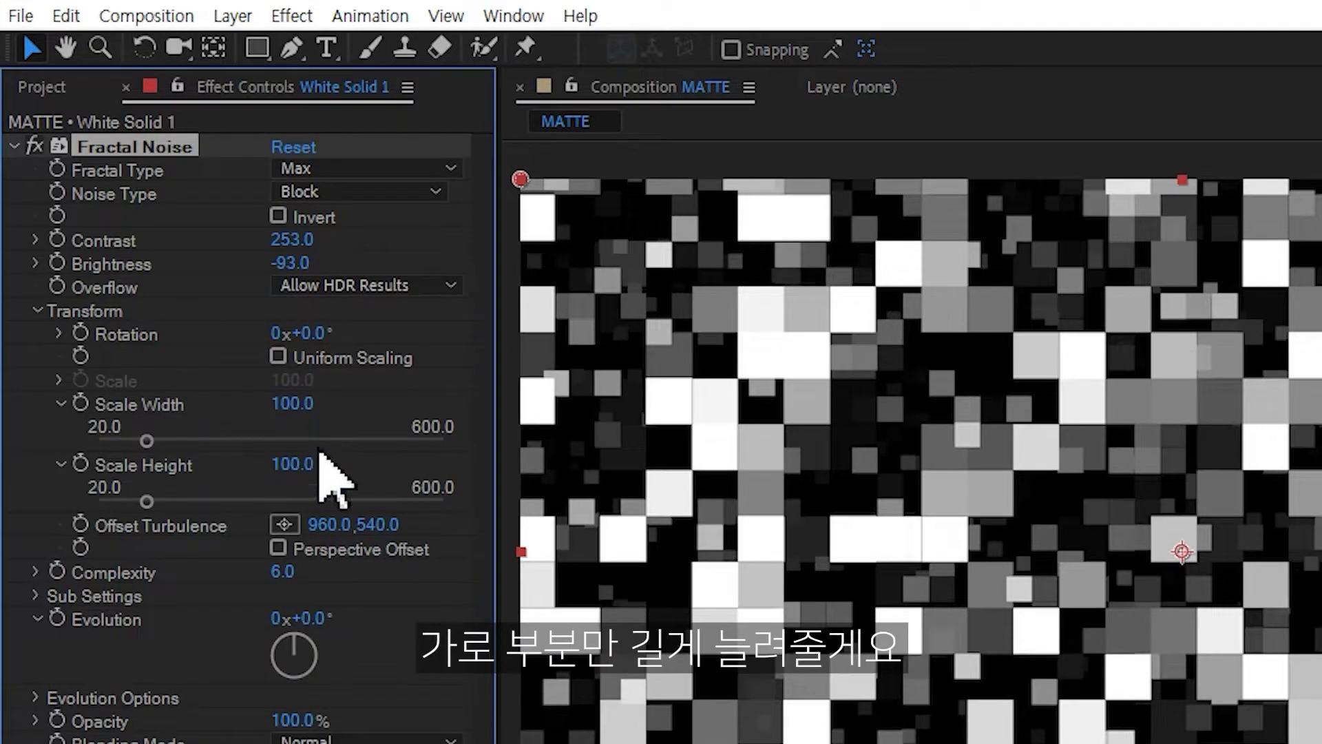
{"action": "left_click_drag", "start_coordinate": [293, 404], "coordinate": [1321, 426]}
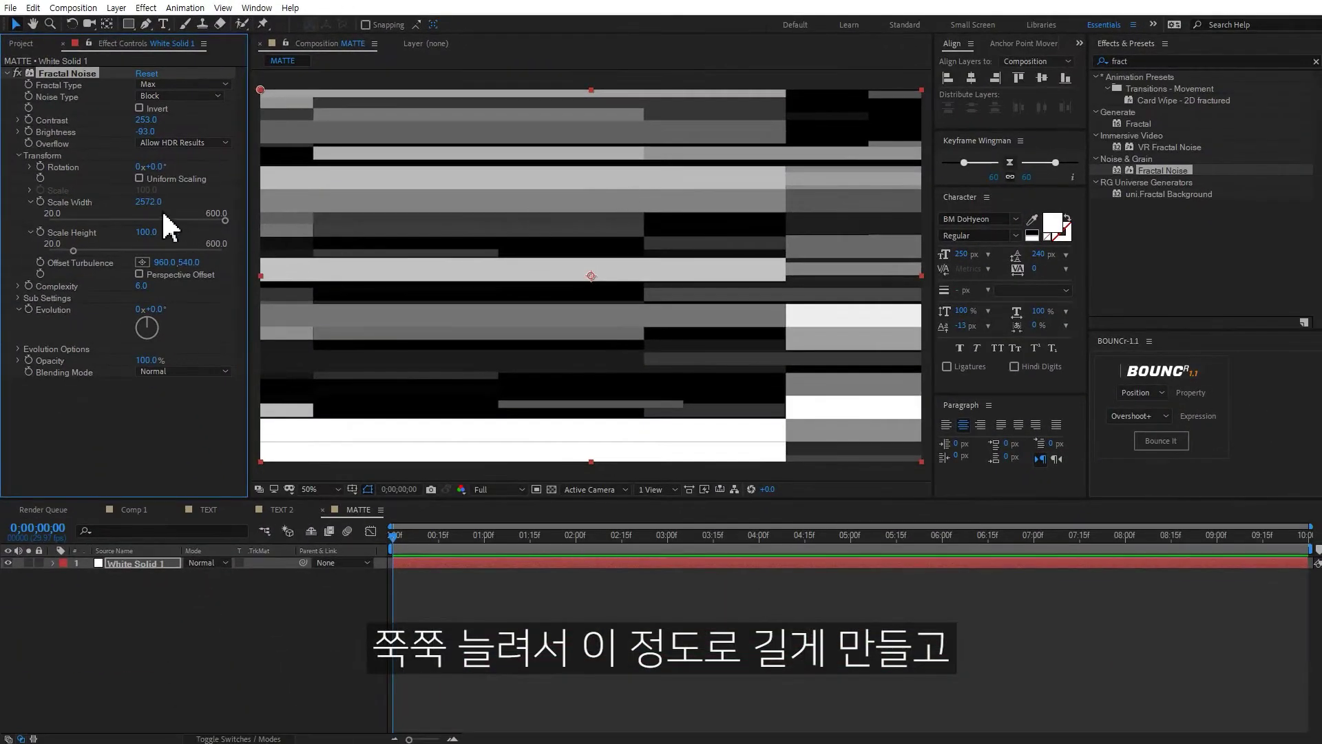
{"action": "left_click_drag", "start_coordinate": [165, 224], "coordinate": [945, 251]}
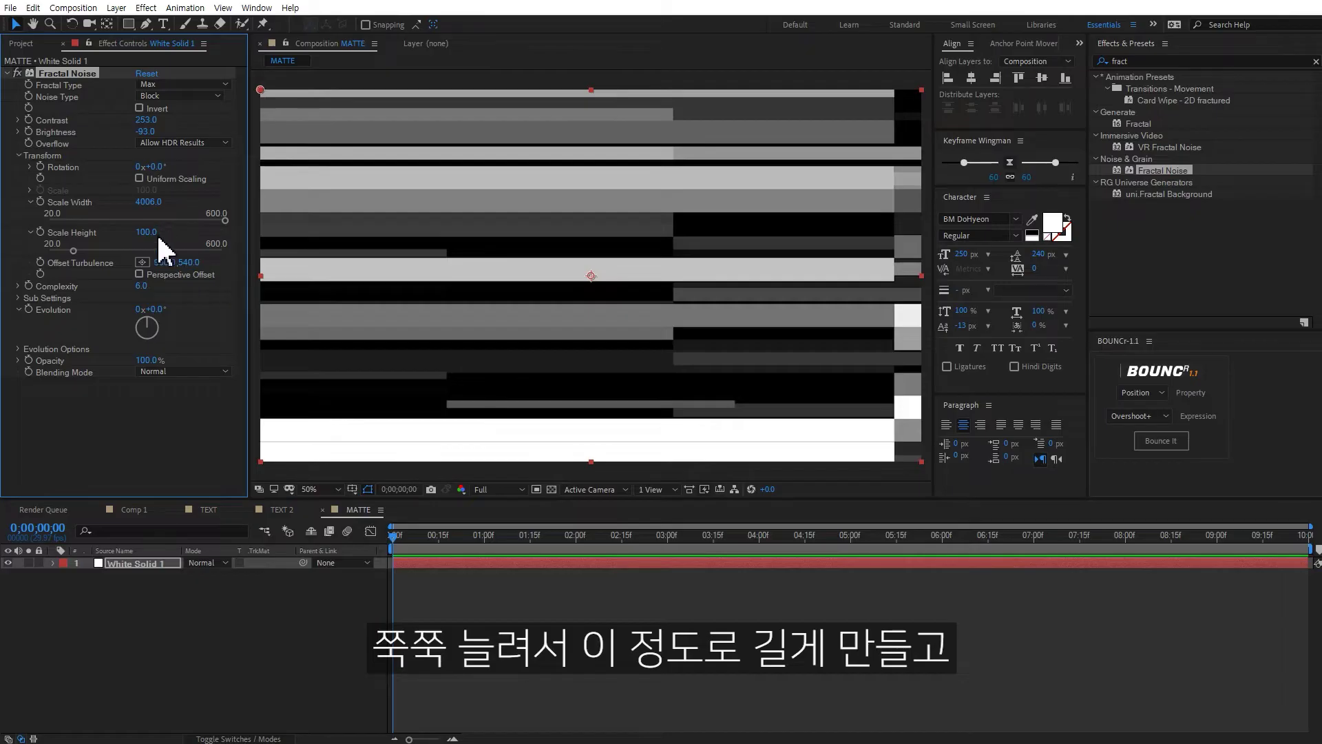
{"action": "left_click_drag", "start_coordinate": [153, 232], "coordinate": [110, 232]}
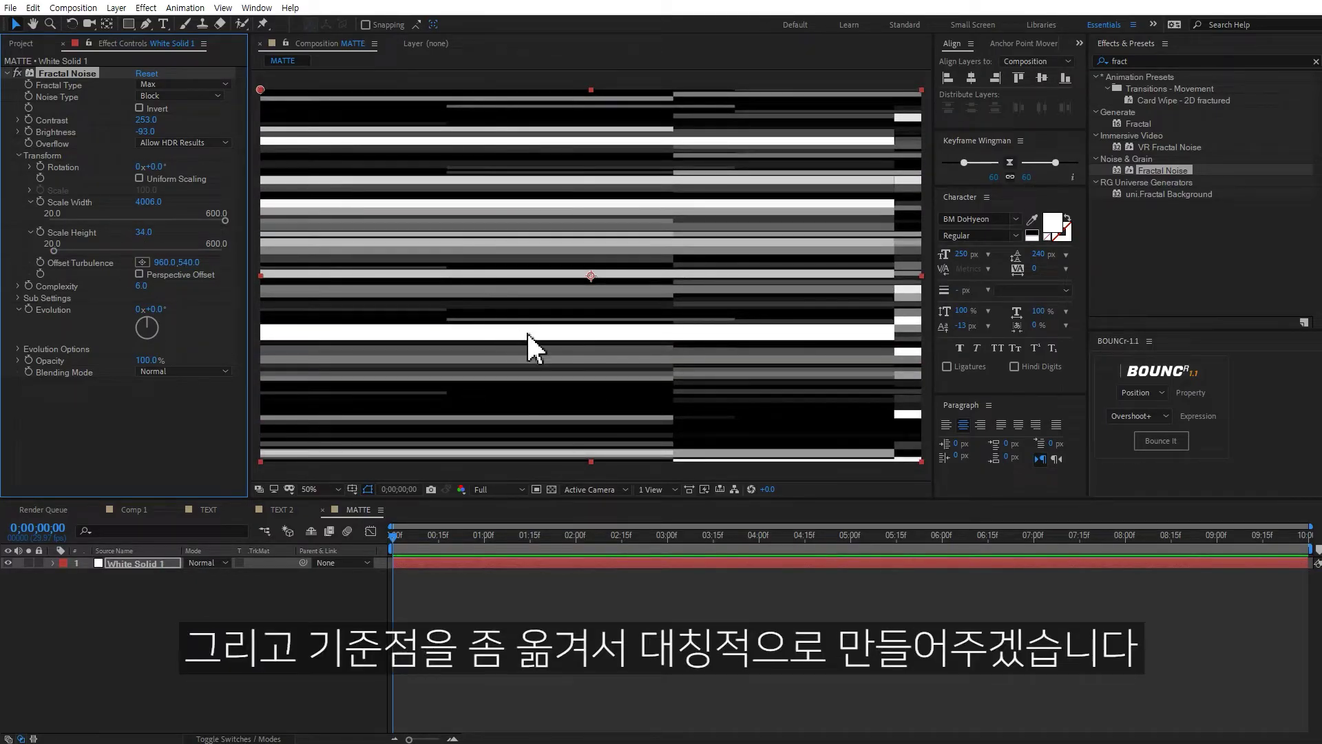
Shift the Fractal Noise offset turbulence to 401, 540 to make the block pattern symmetrical, and scrub the start of the timeline
{"action": "left_click_drag", "start_coordinate": [164, 263], "coordinate": [15, 334]}
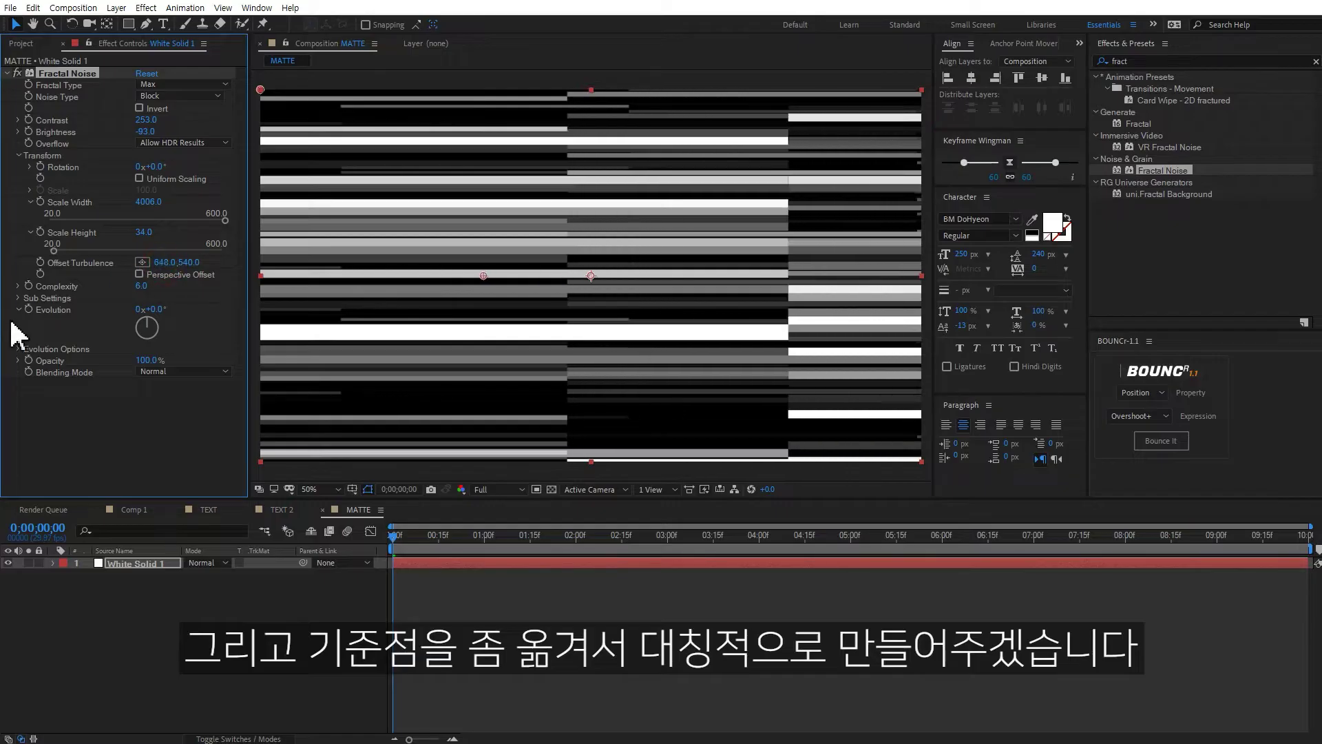
{"action": "left_click_drag", "start_coordinate": [167, 272], "coordinate": [24, 303]}
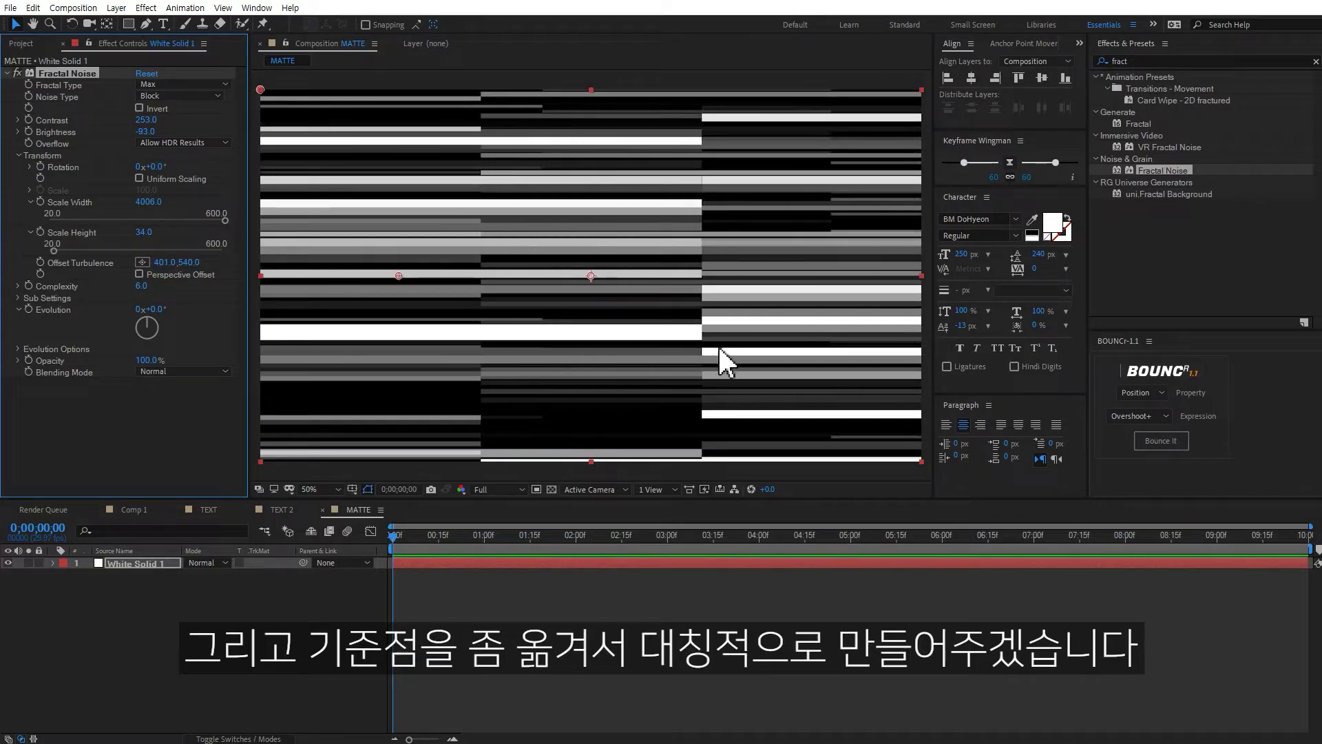
{"action": "left_click", "coordinate": [420, 536]}
{"action": "left_click_drag", "start_coordinate": [428, 537], "coordinate": [399, 569]}
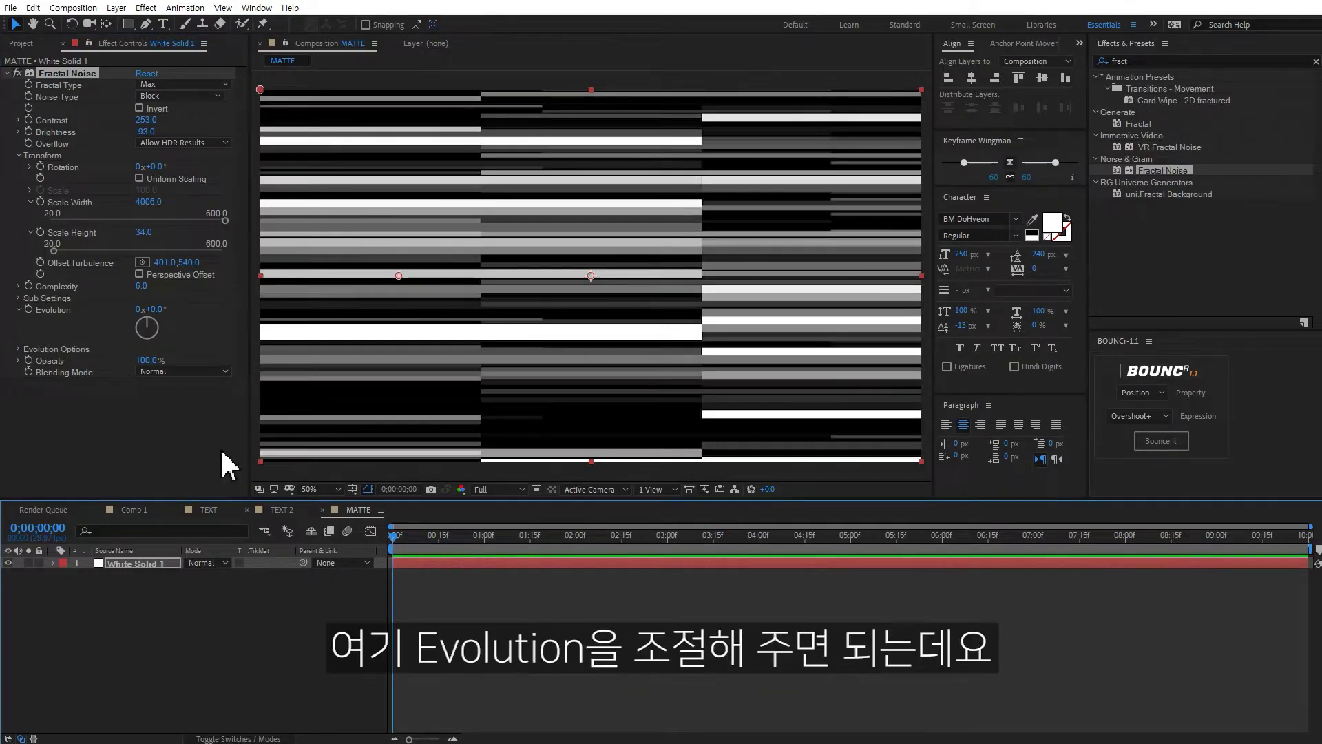
Try out the Fractal Noise evolution, animate it with the expression time*3000, and play back the result
{"action": "left_click_drag", "start_coordinate": [146, 309], "coordinate": [911, 313]}
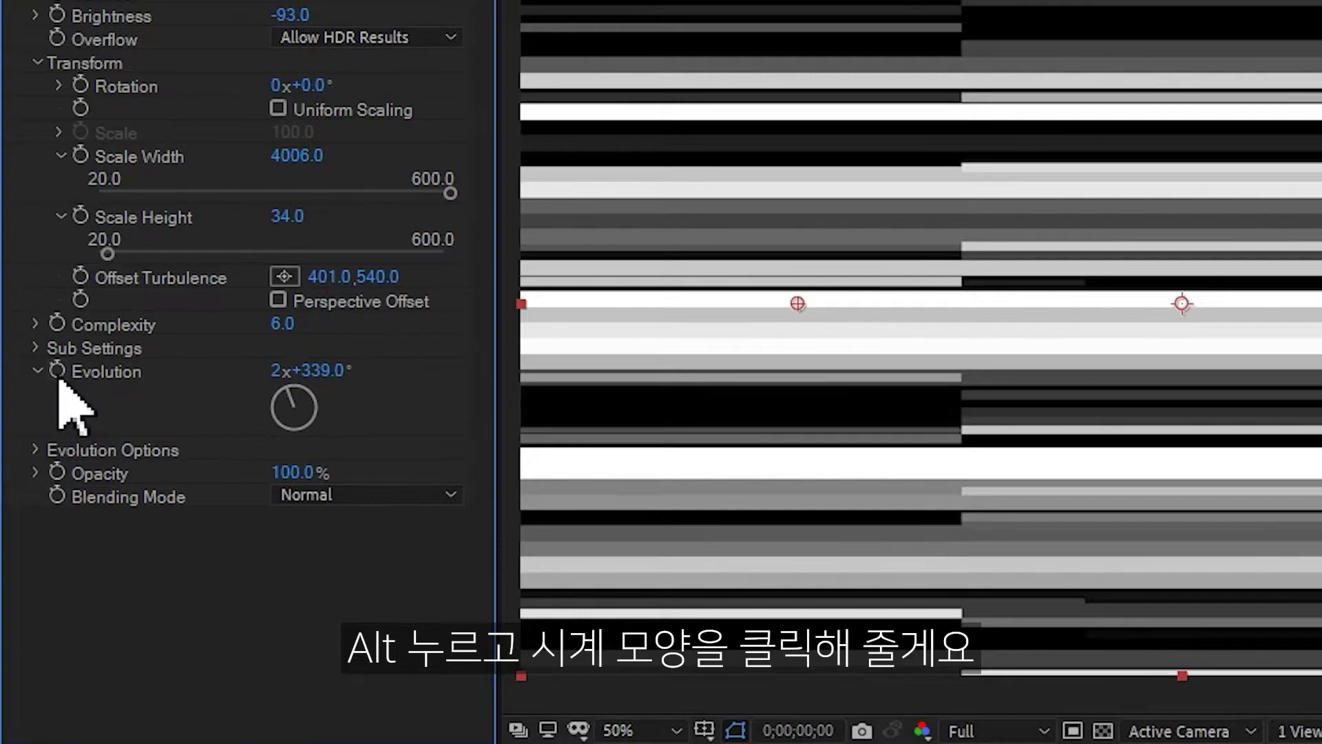
{"action": "left_click", "coordinate": [58, 372], "text": "alt"}
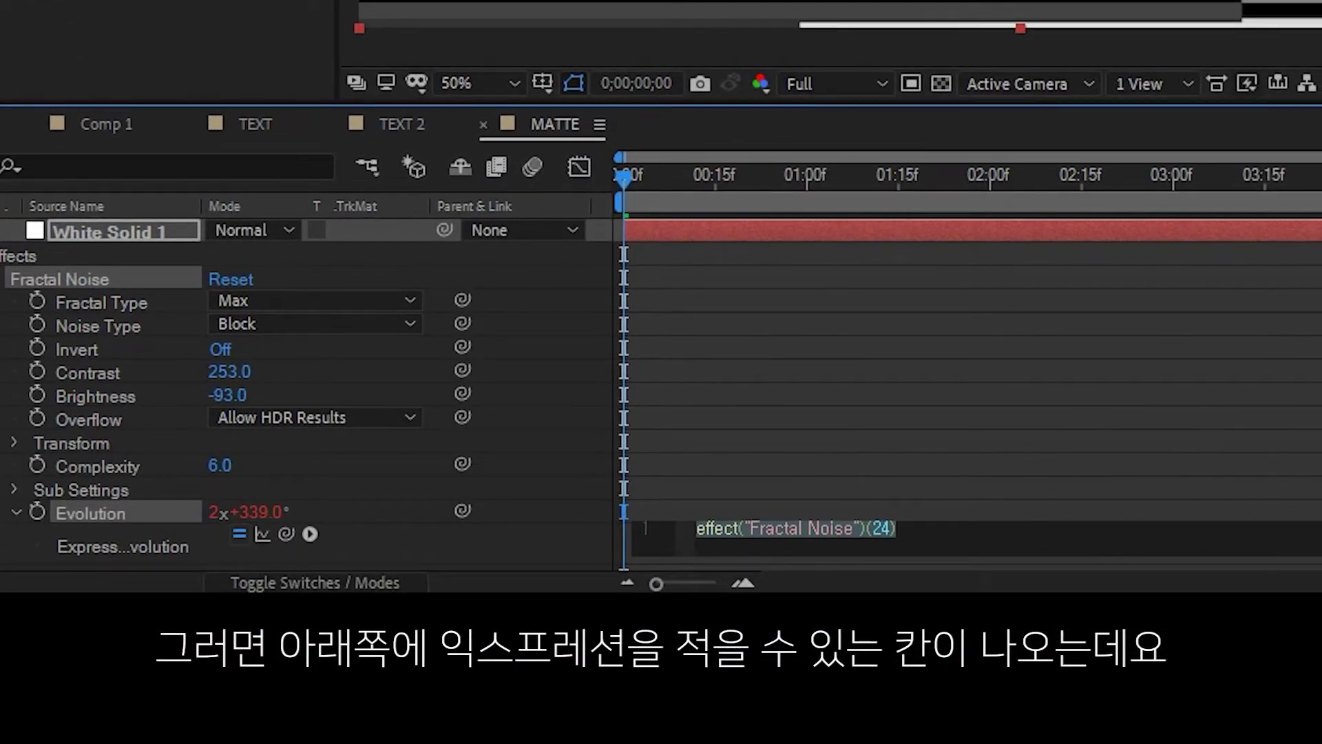
{"action": "key", "text": "BackSpace"}
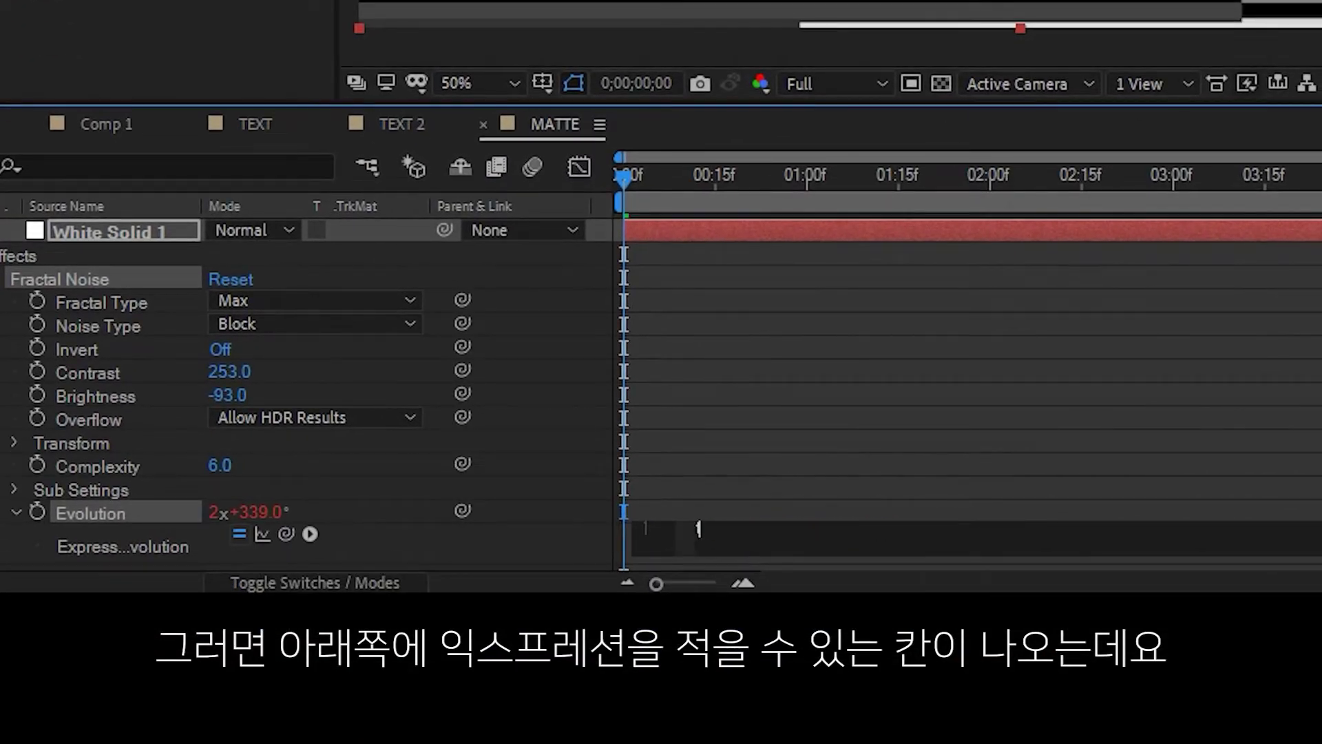
{"action": "type", "text": "time*3000"}
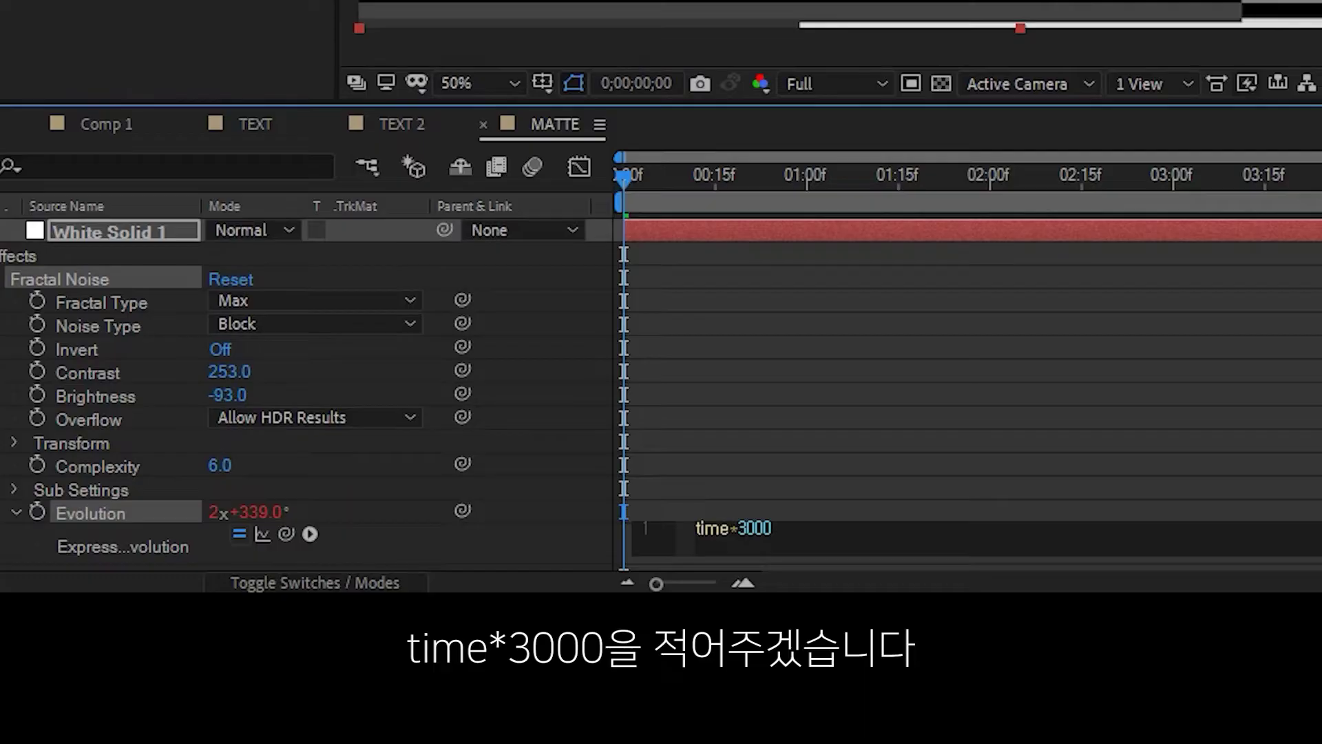
{"action": "key", "text": "KP_Enter"}
{"action": "left_click", "coordinate": [729, 286]}
{"action": "key", "text": "space"}
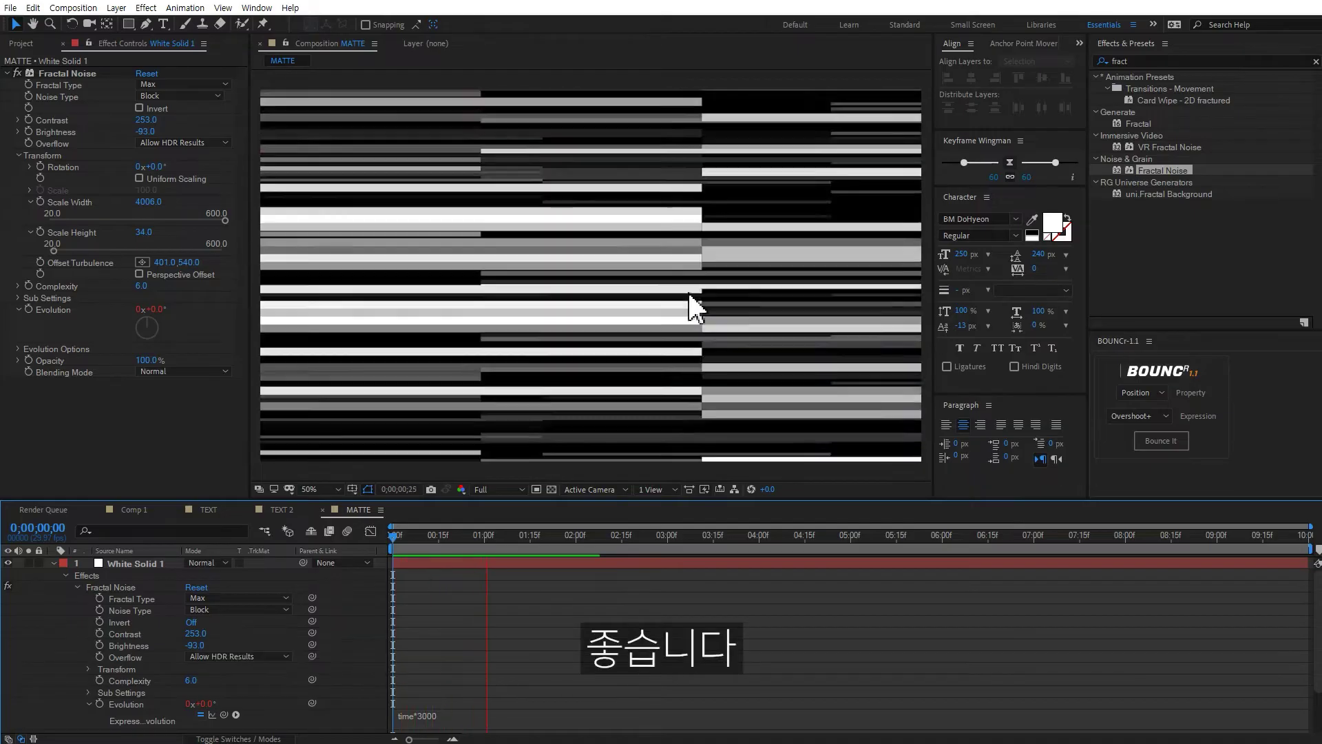
{"action": "key", "text": "space"}
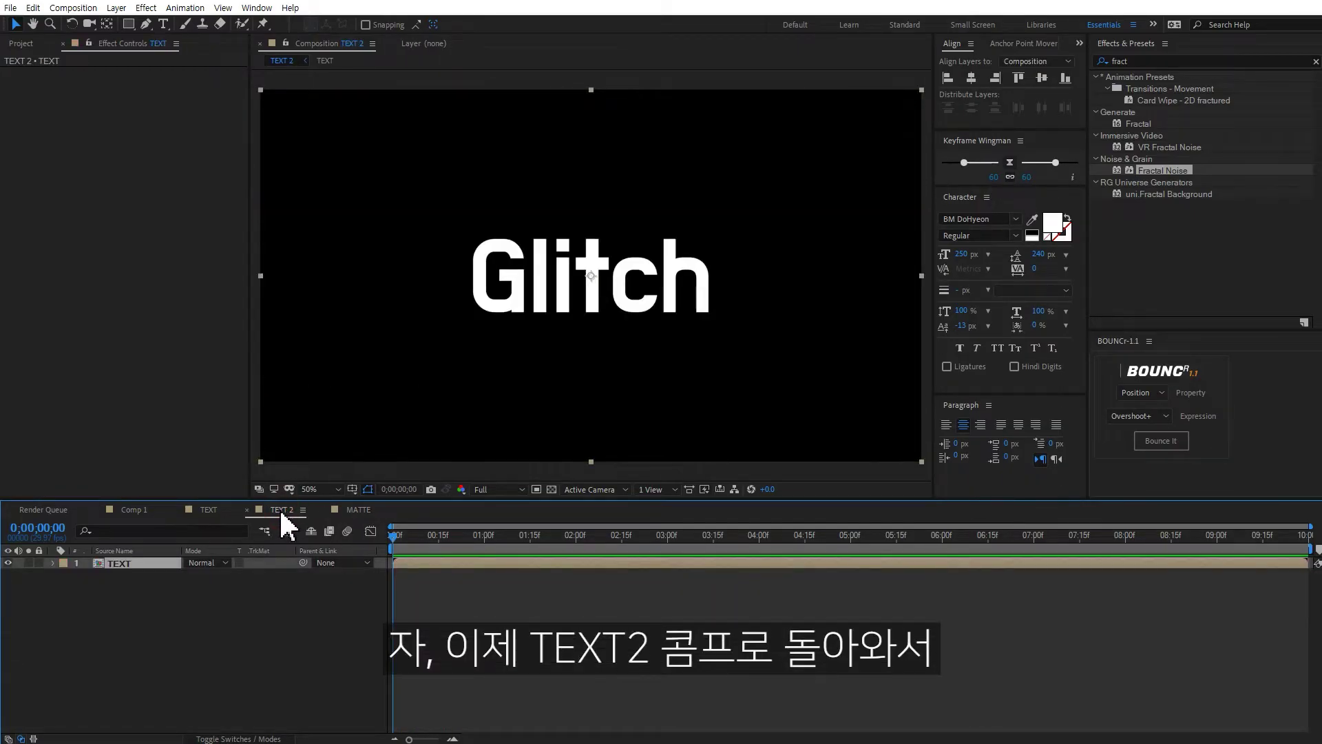
Add the MATTE composition beneath the TEXT layer in the TEXT 2 composition and hide it
{"action": "left_click", "coordinate": [28, 46]}
{"action": "left_click_drag", "start_coordinate": [57, 222], "coordinate": [200, 610]}
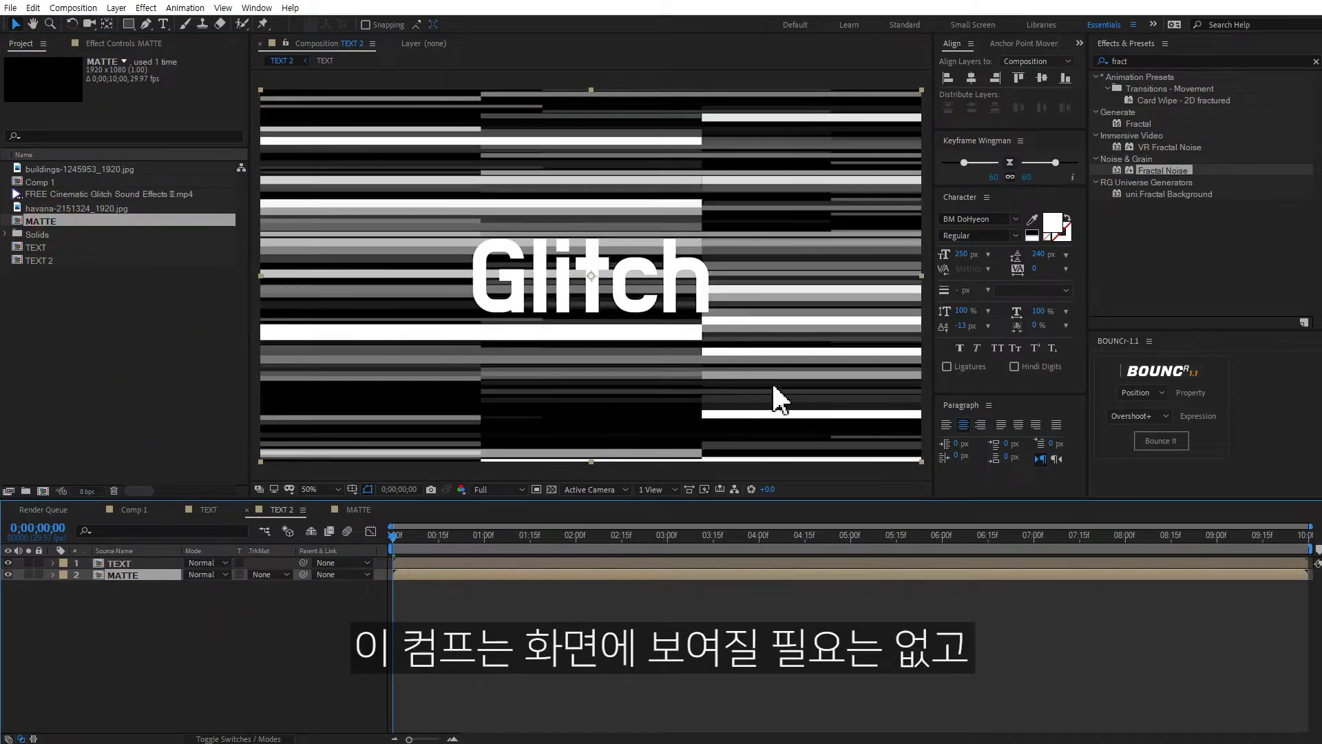
{"action": "left_click", "coordinate": [9, 576]}
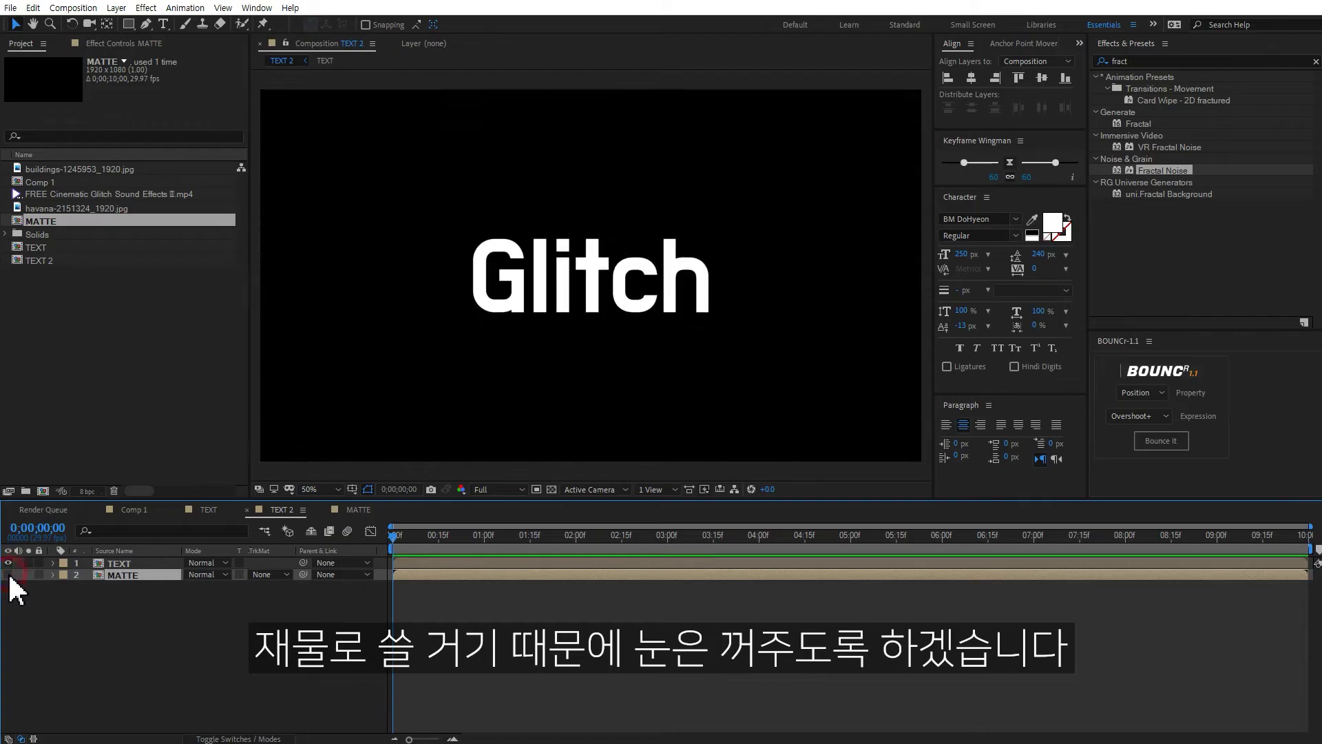
Apply the Displacement Map effect to the TEXT layer, using MATTE as the displacement map layer
{"action": "left_click", "coordinate": [131, 564]}
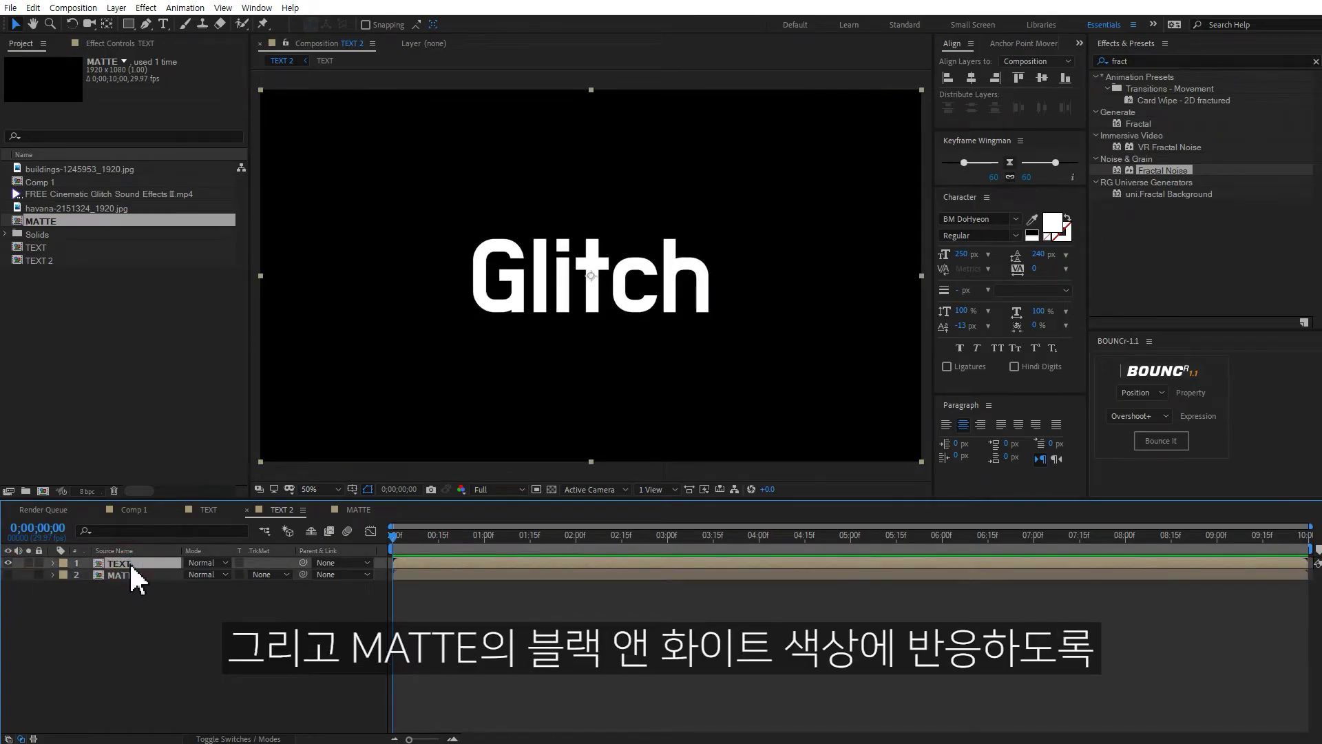
{"action": "left_click", "coordinate": [1169, 61]}
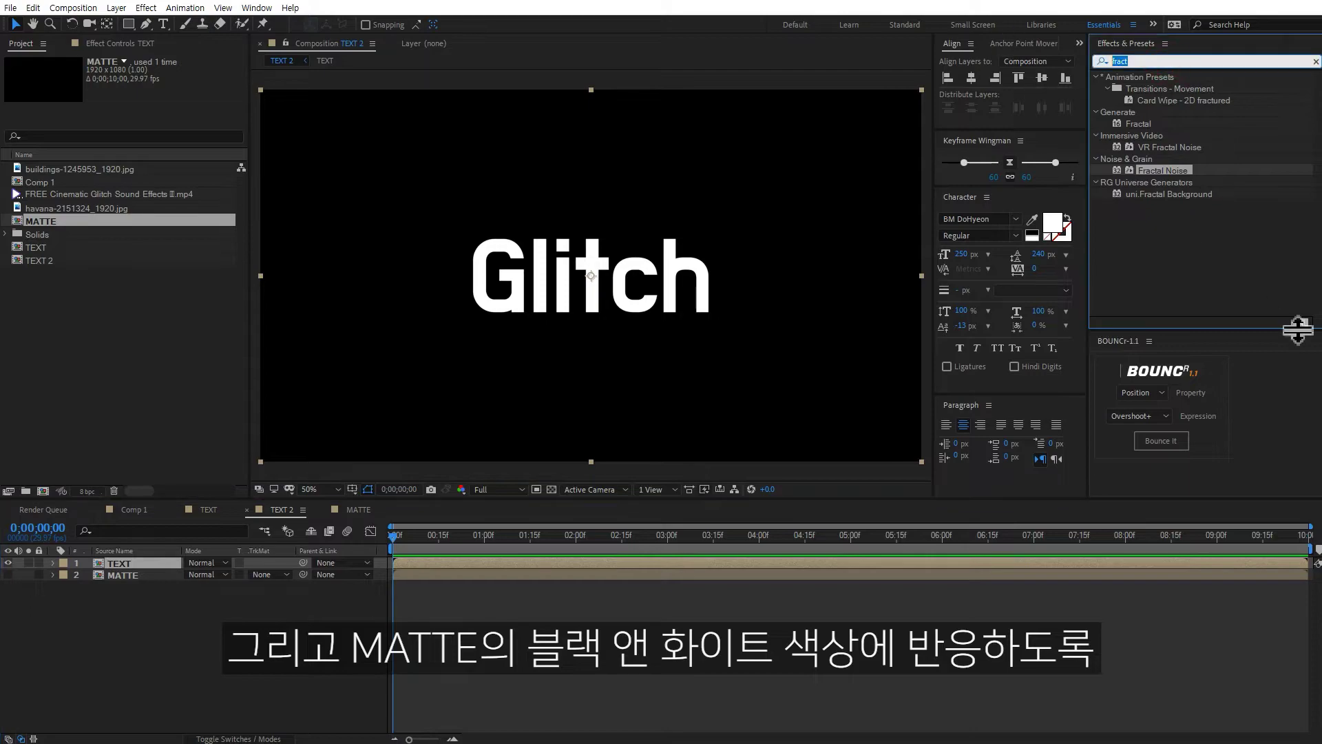
{"action": "type", "text": "displace"}
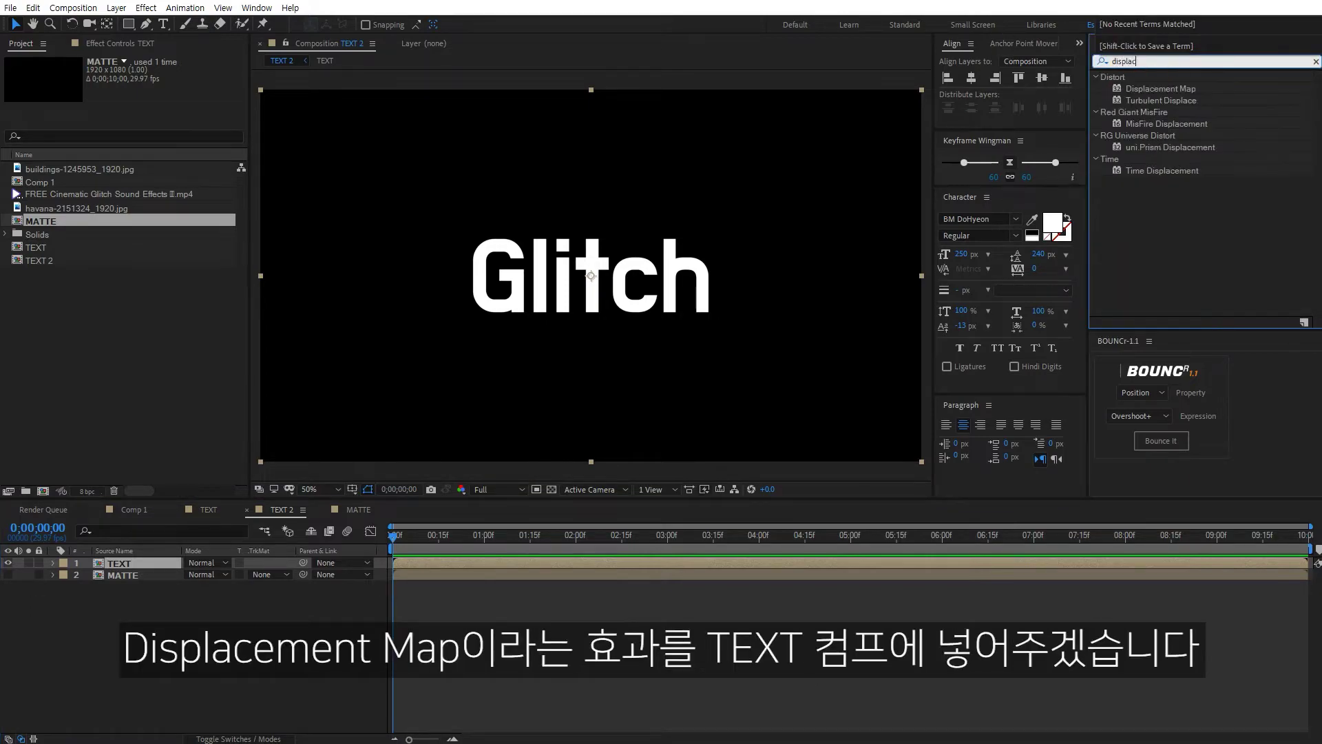
{"action": "double_click", "coordinate": [1150, 91]}
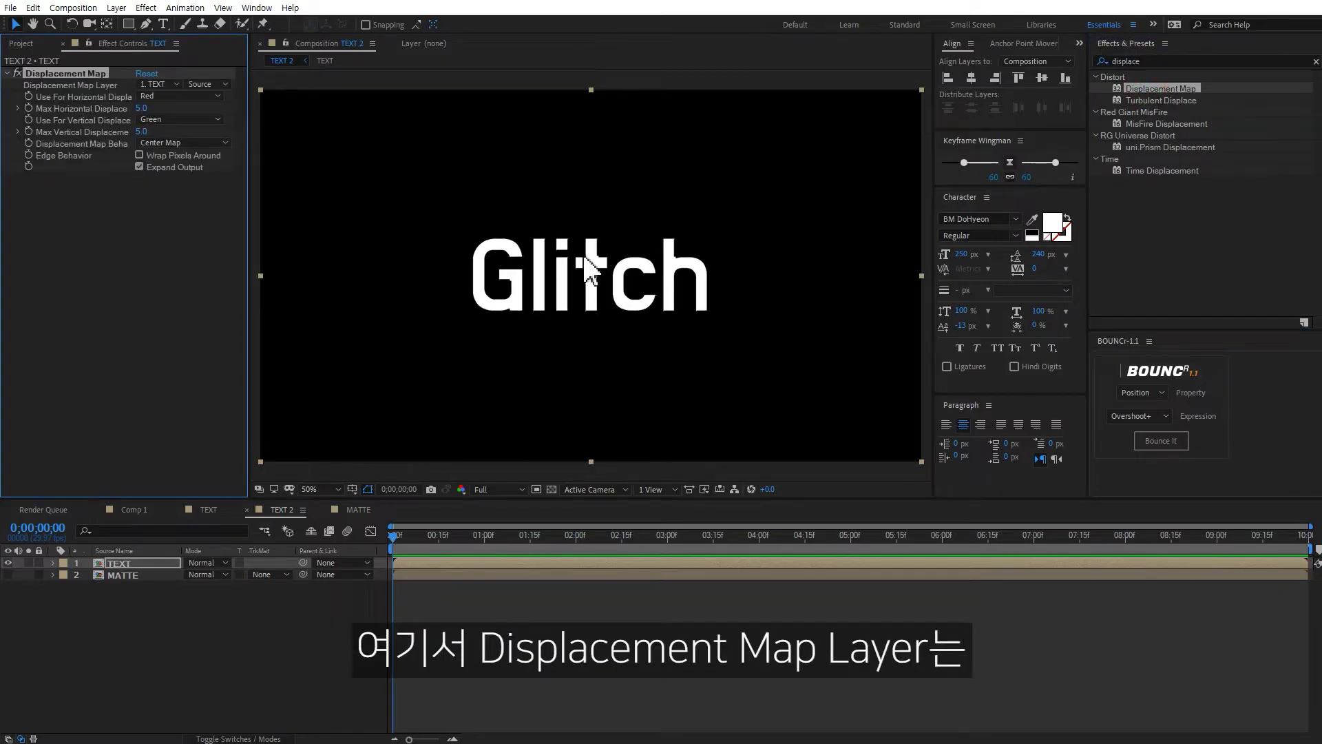
{"action": "left_click", "coordinate": [152, 83]}
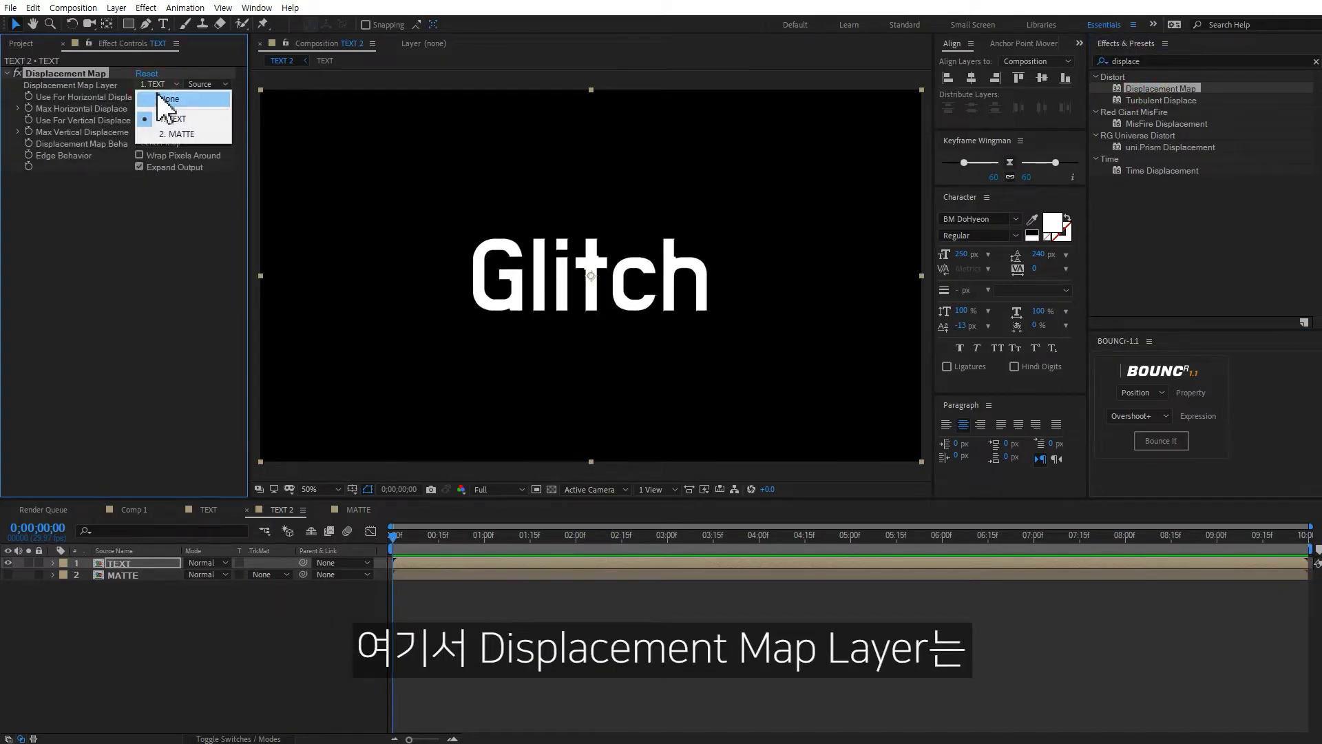
{"action": "left_click", "coordinate": [174, 132]}
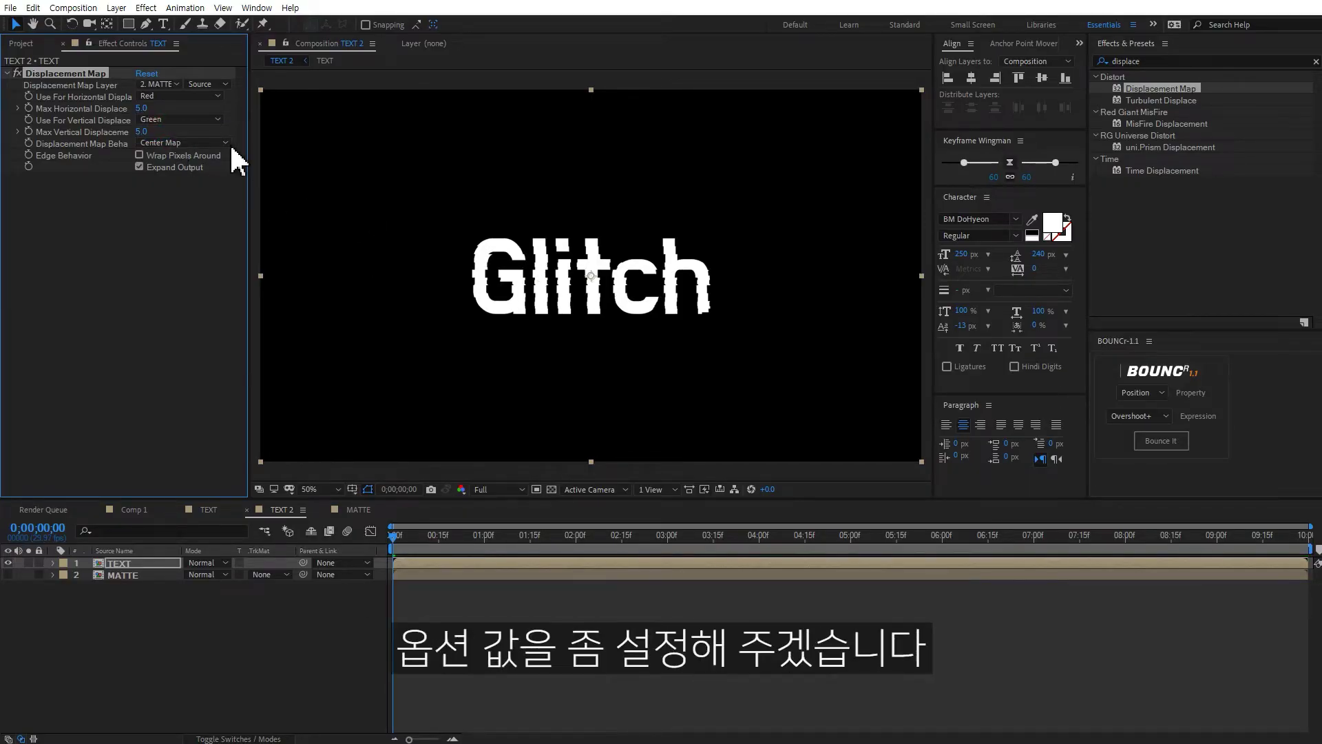
Set the Displacement Map's maximum vertical displacement to 0 and its maximum horizontal displacement to 474
{"action": "left_click", "coordinate": [145, 132]}
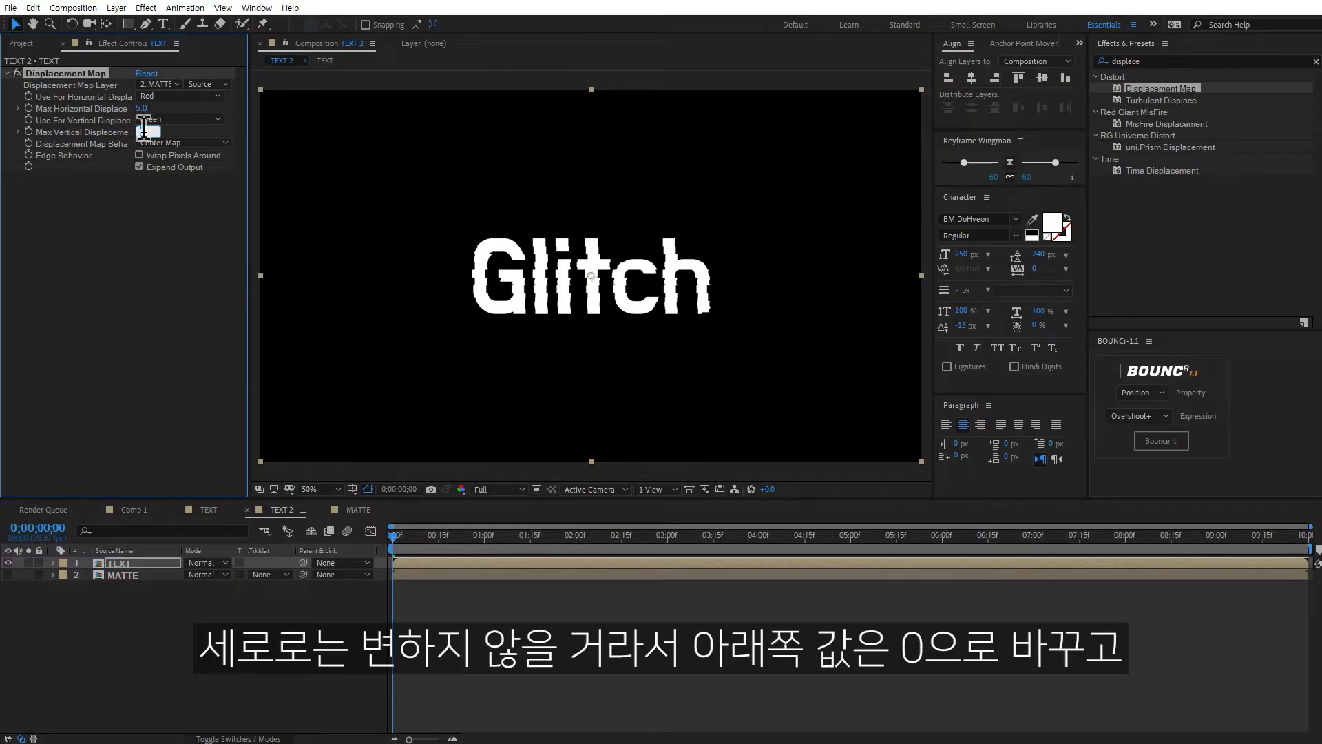
{"action": "type", "text": "0"}
{"action": "key", "text": "Return"}
{"action": "left_click_drag", "start_coordinate": [143, 108], "coordinate": [461, 112]}
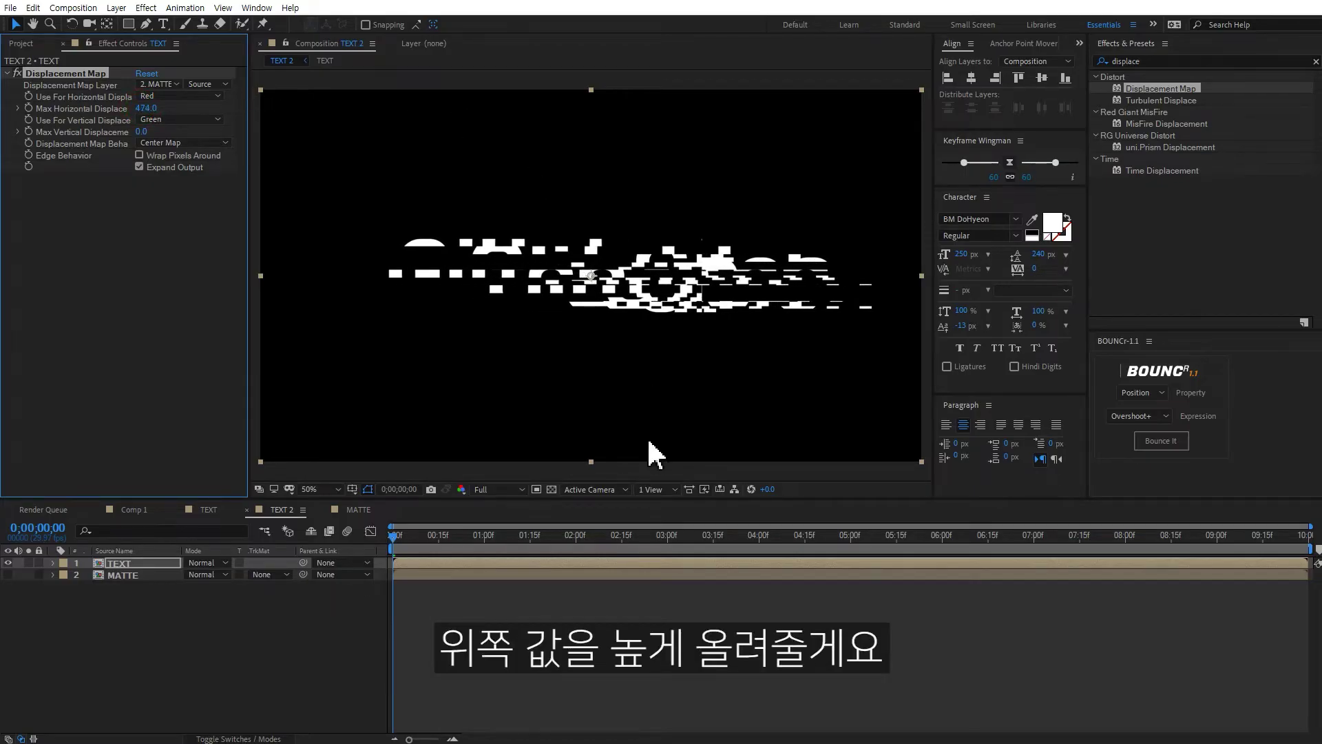
Keyframe the maximum horizontal displacement at the start, set it to 0 at frame 15, and reveal the TEXT layer's keyframes
{"action": "left_click_drag", "start_coordinate": [394, 535], "coordinate": [354, 548]}
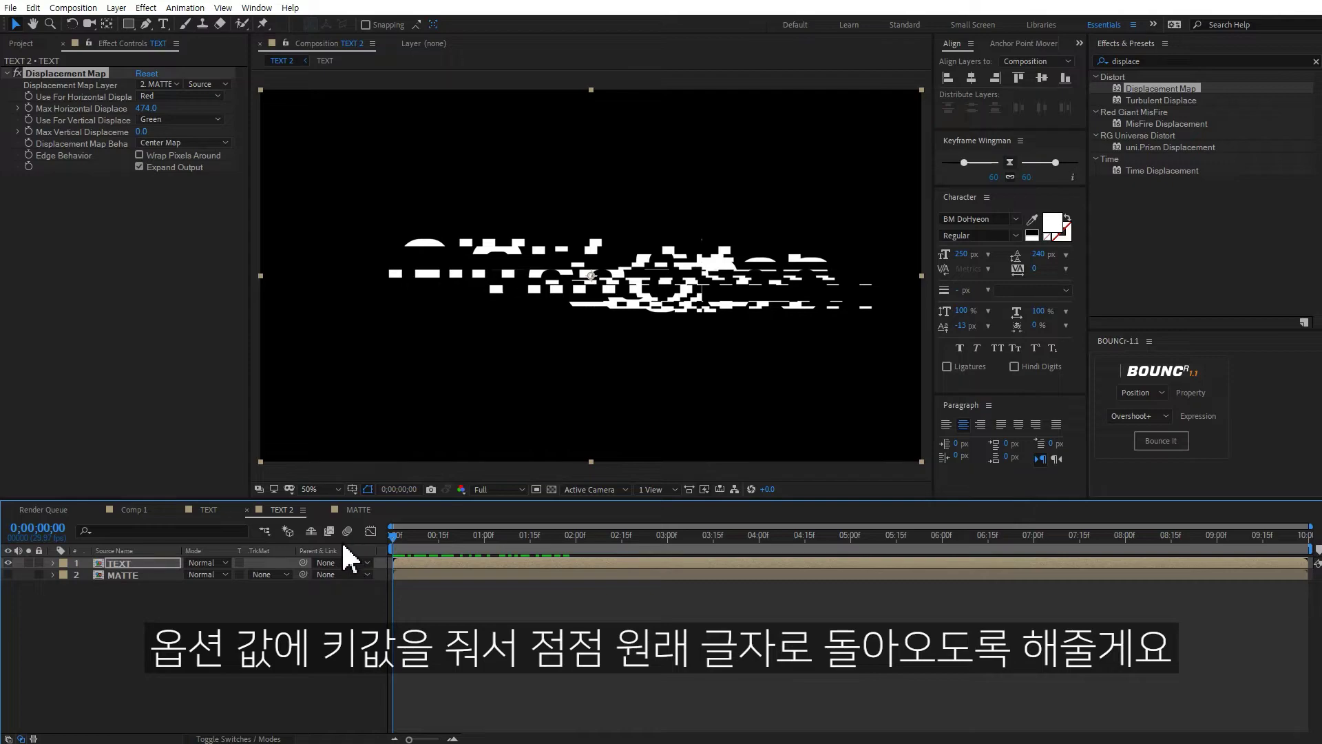
{"action": "left_click", "coordinate": [30, 108]}
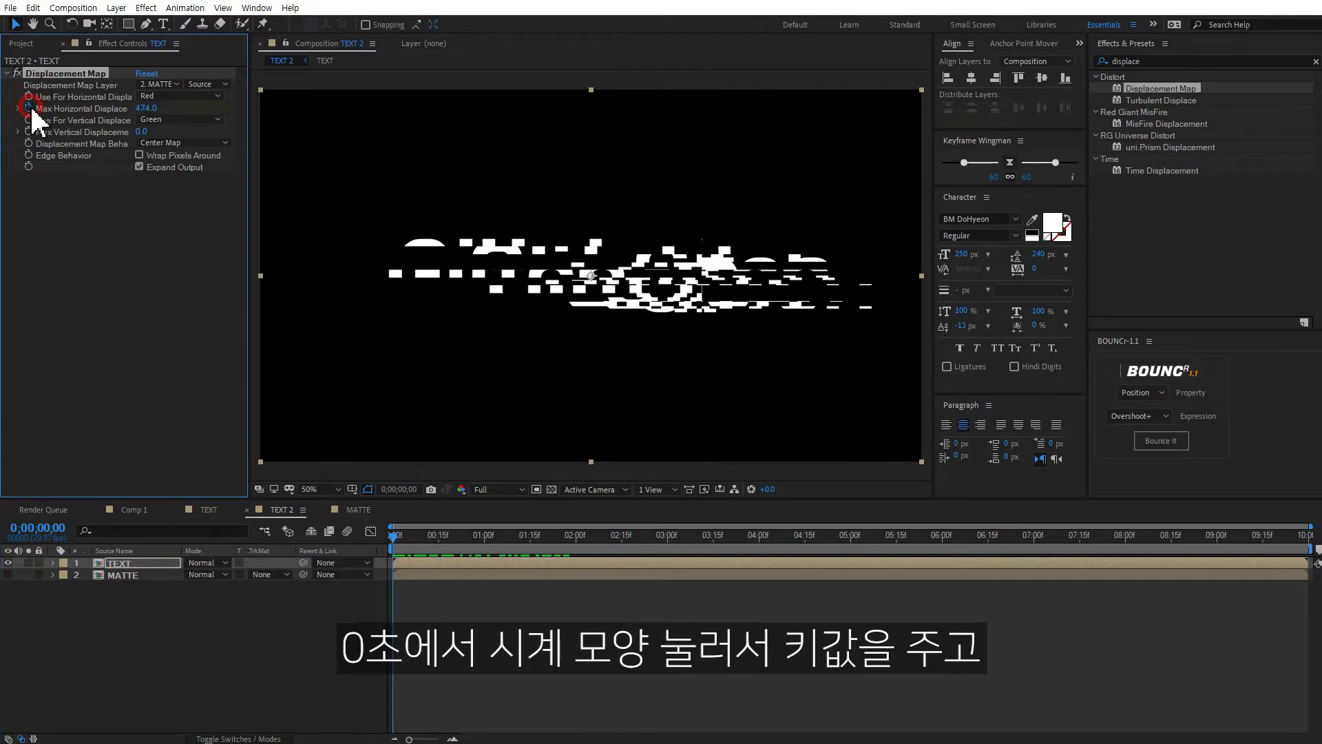
{"action": "left_click", "coordinate": [439, 535]}
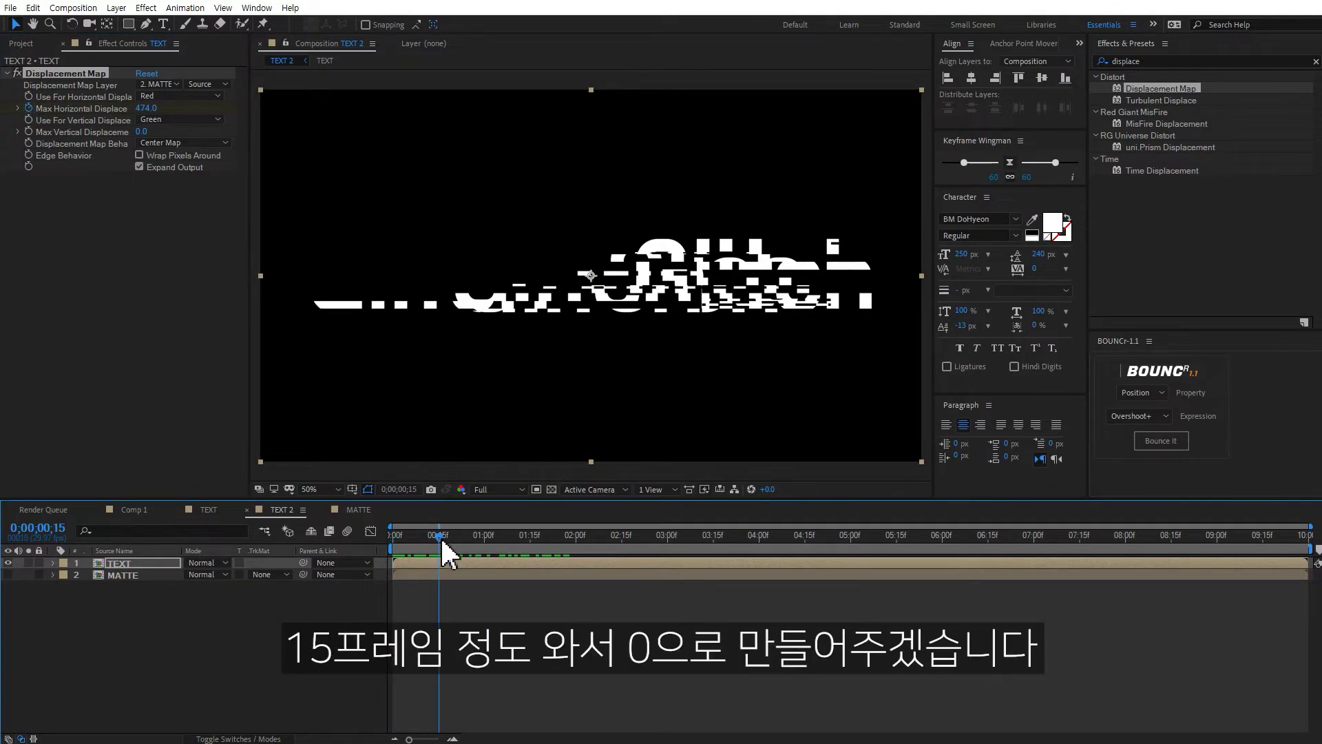
{"action": "left_click", "coordinate": [146, 108]}
{"action": "type", "text": "0"}
{"action": "key", "text": "Return"}
{"action": "key", "text": "u"}
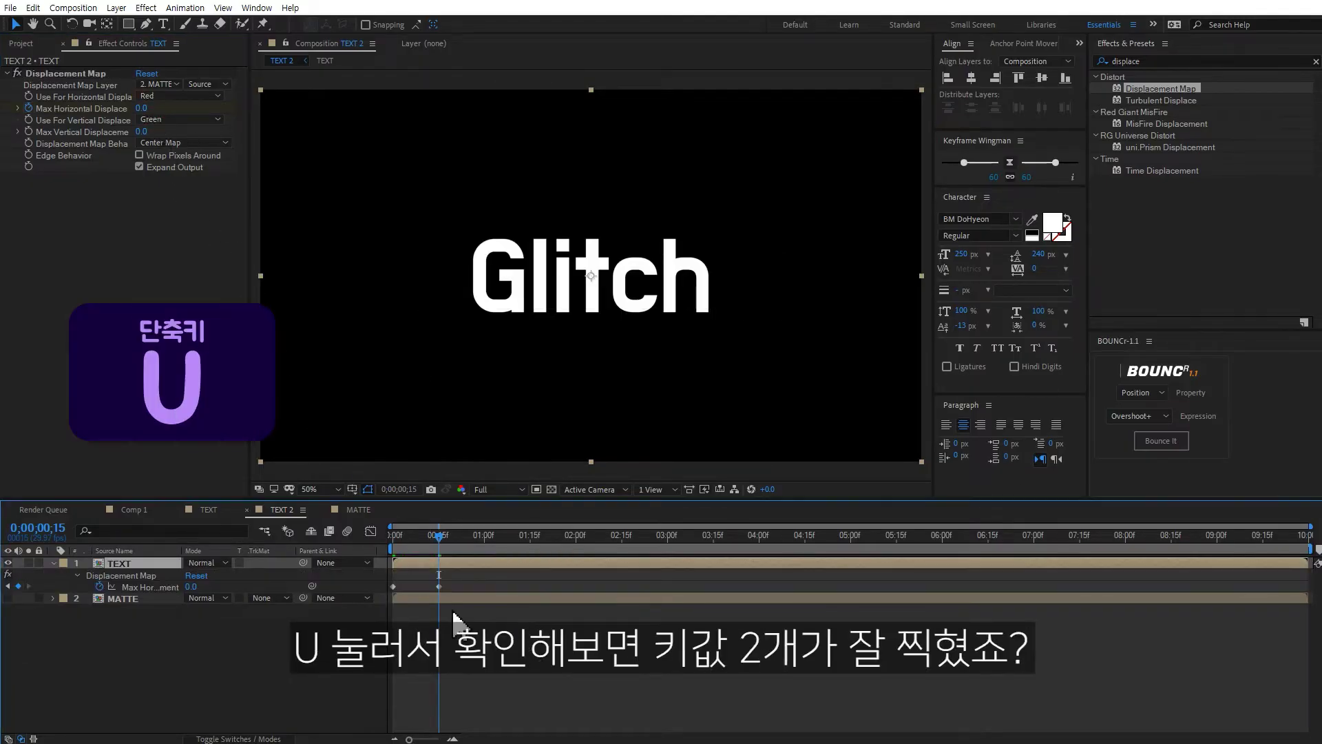
Preview the text glitch motion and ease the horizontal displacement keyframe at frame 15
{"action": "left_click", "coordinate": [525, 696]}
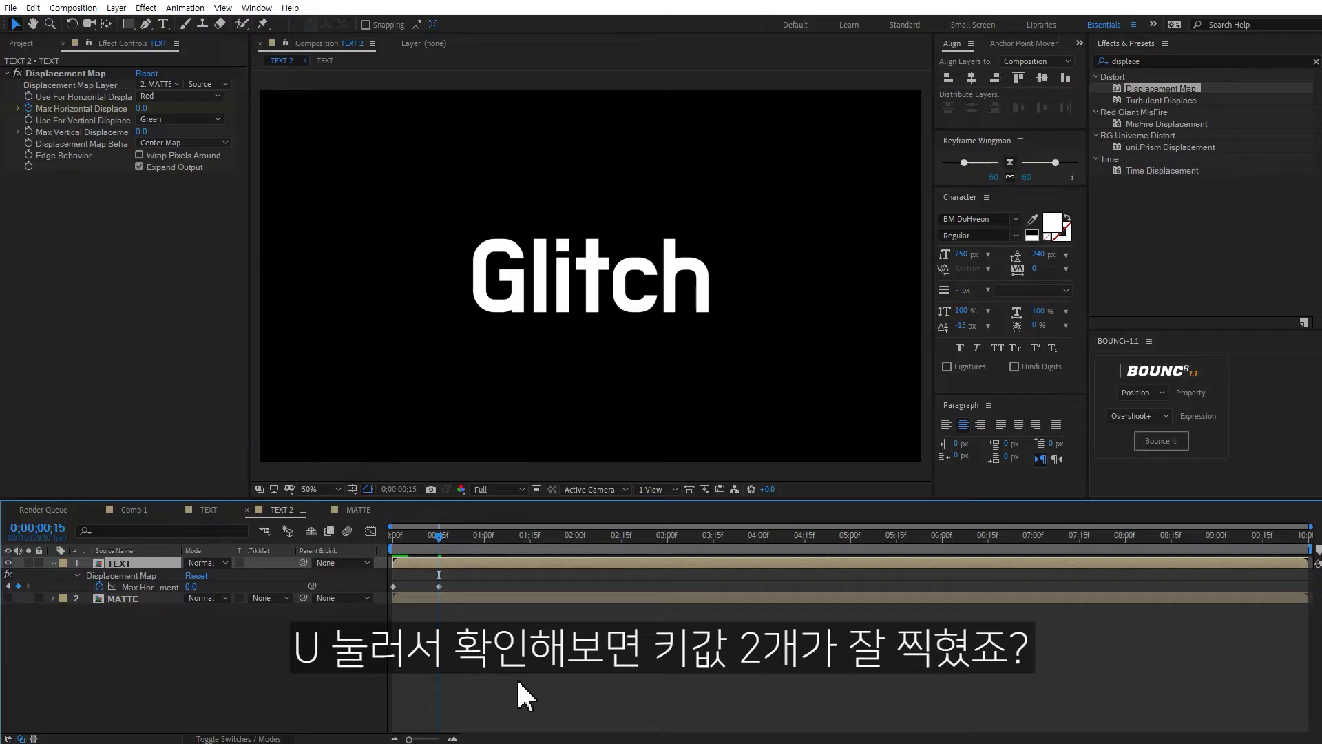
{"action": "key", "text": "space"}
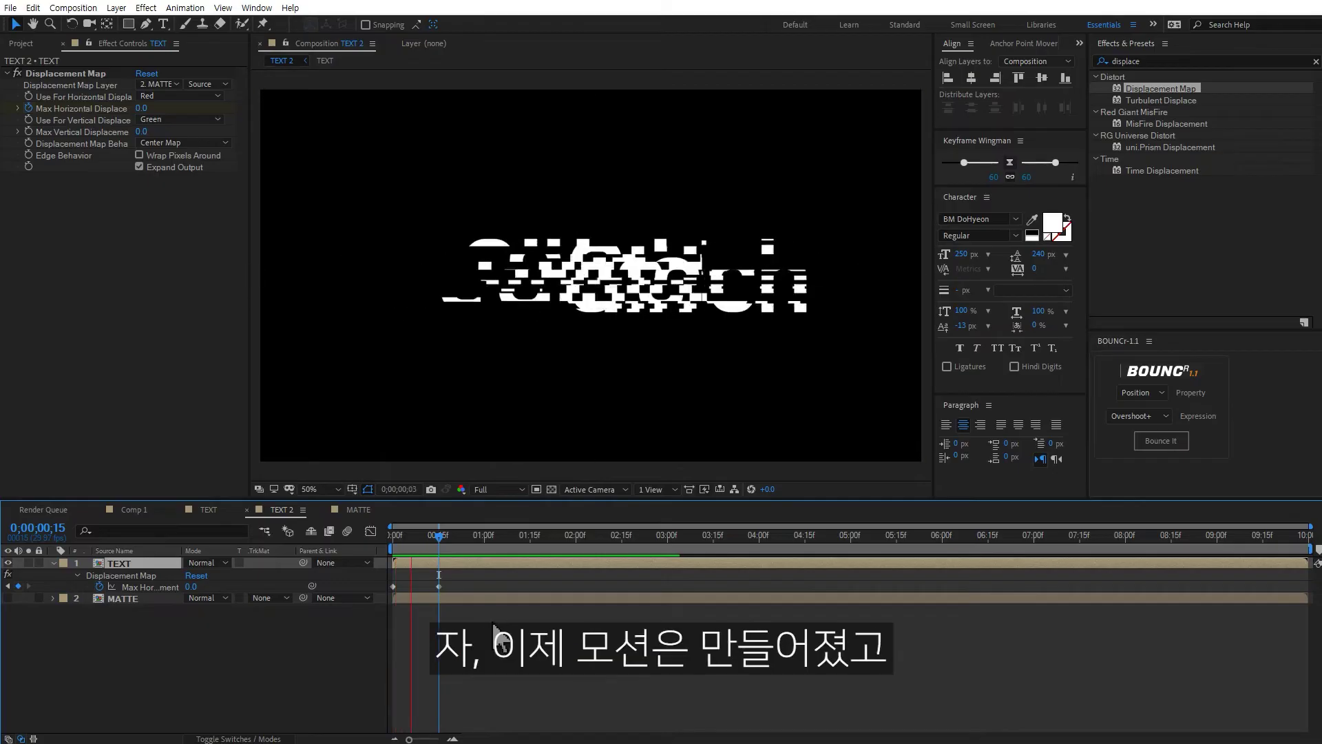
{"action": "left_click", "coordinate": [493, 584]}
{"action": "left_click", "coordinate": [479, 582]}
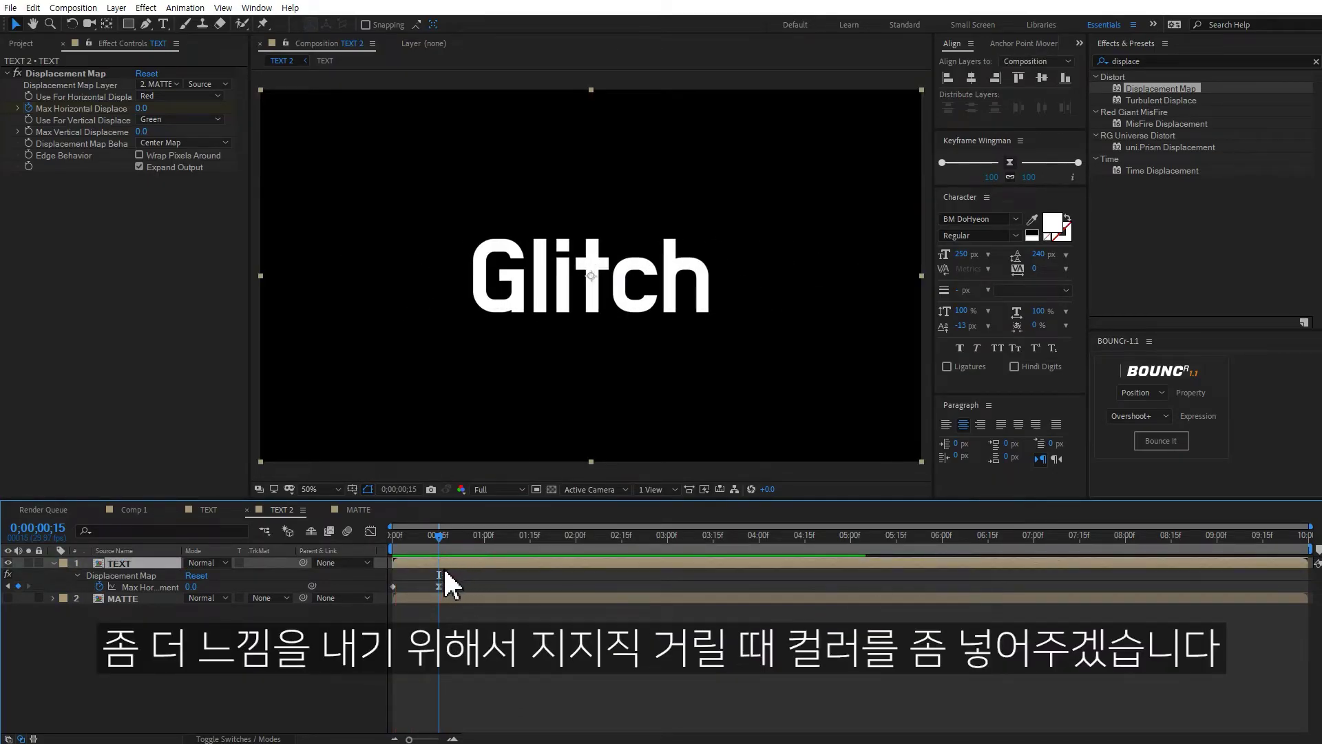
Duplicate the TEXT layer and shift the copy's start to frame 2
{"action": "left_click_drag", "start_coordinate": [418, 534], "coordinate": [382, 537]}
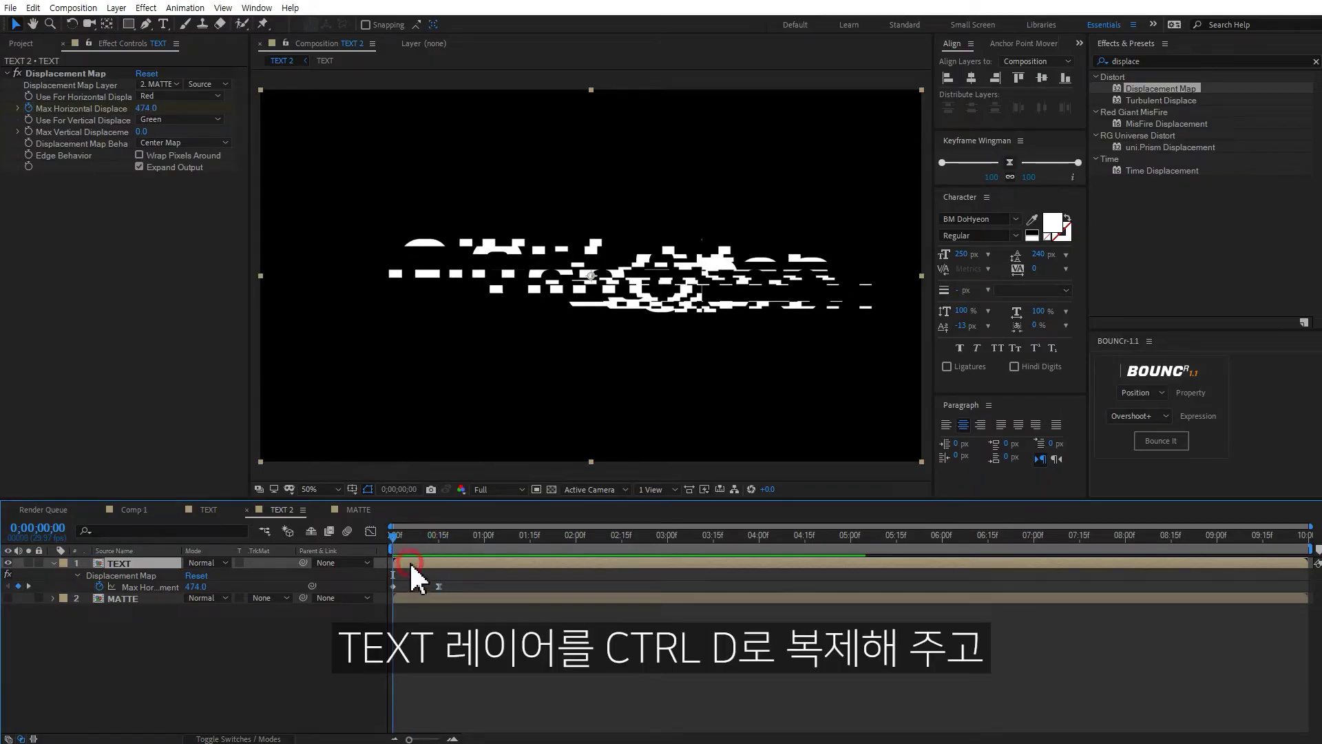
{"action": "key", "text": "ctrl+d"}
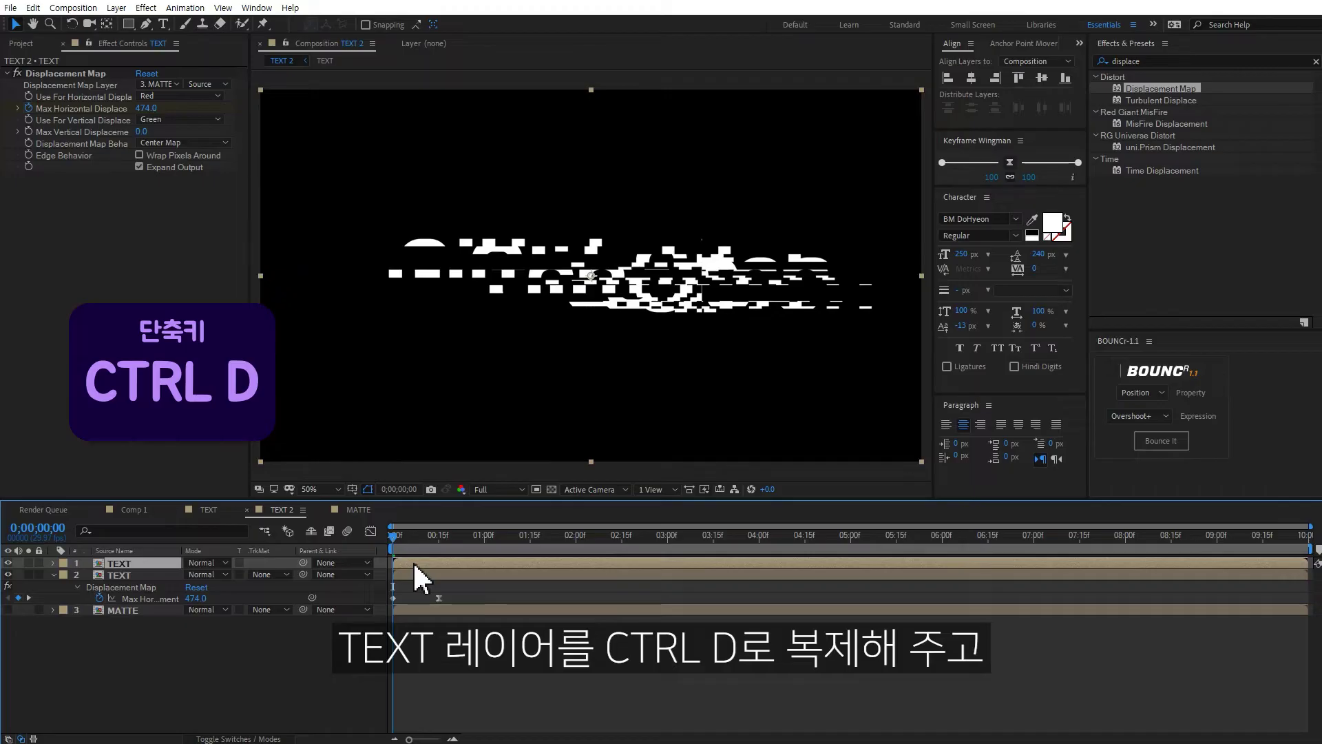
{"action": "key", "text": "Page_Down"}
{"action": "key", "text": "Page_Down"}
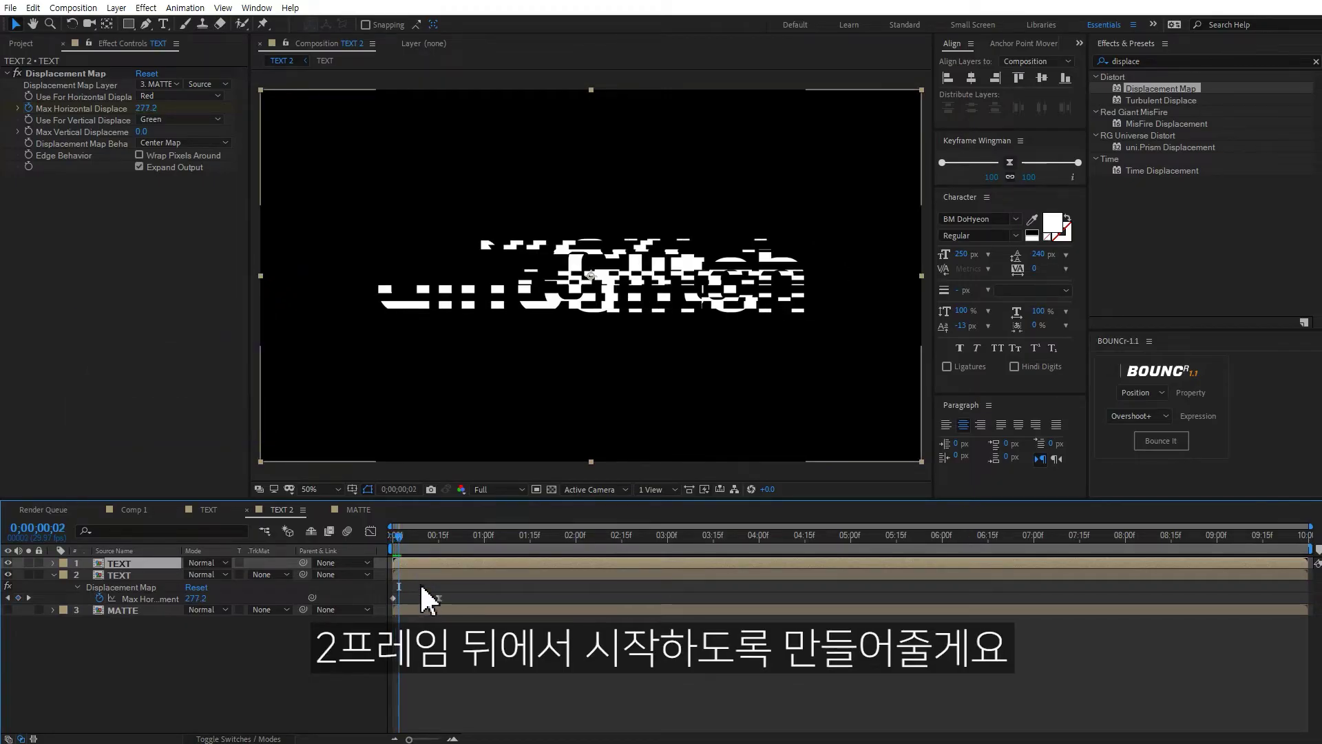
{"action": "key", "text": "bracketleft"}
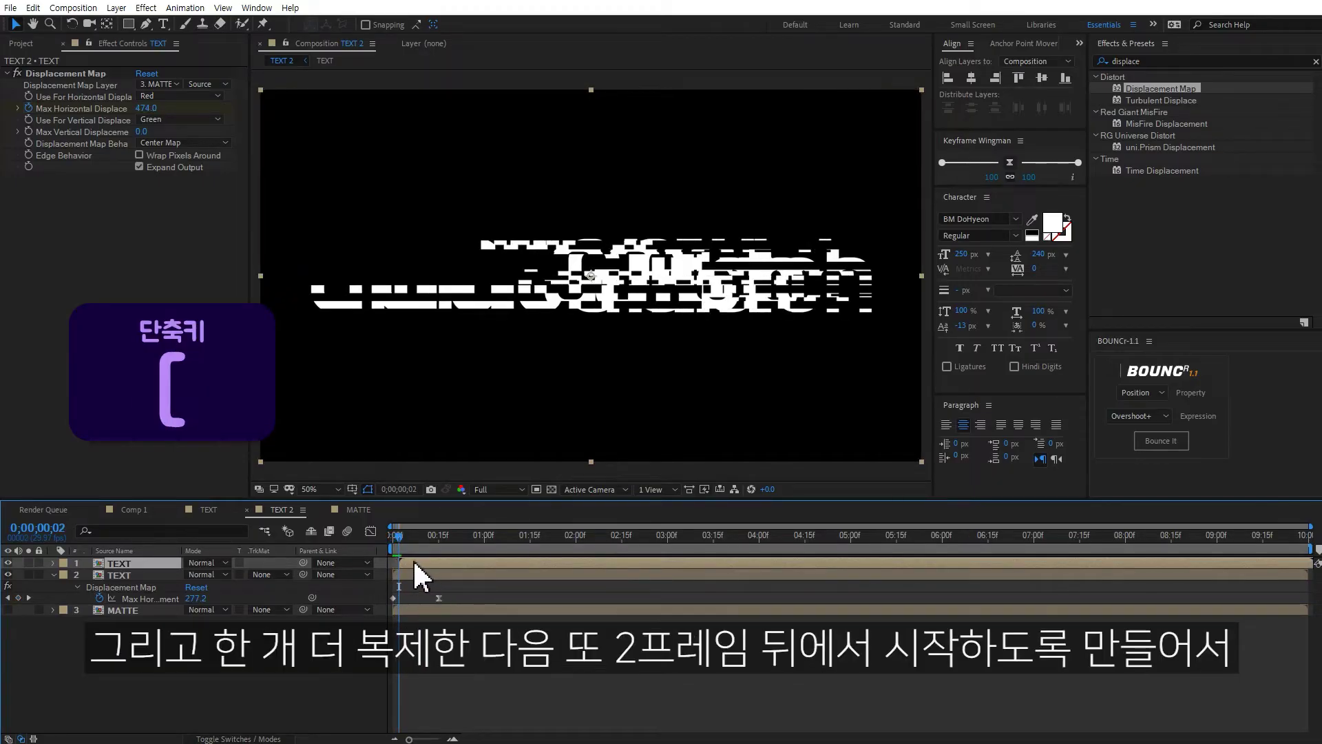
Duplicate the topmost TEXT layer, shift the new copy's start to frame 4, and preview the three staggered layers
{"action": "key", "text": "ctrl+d"}
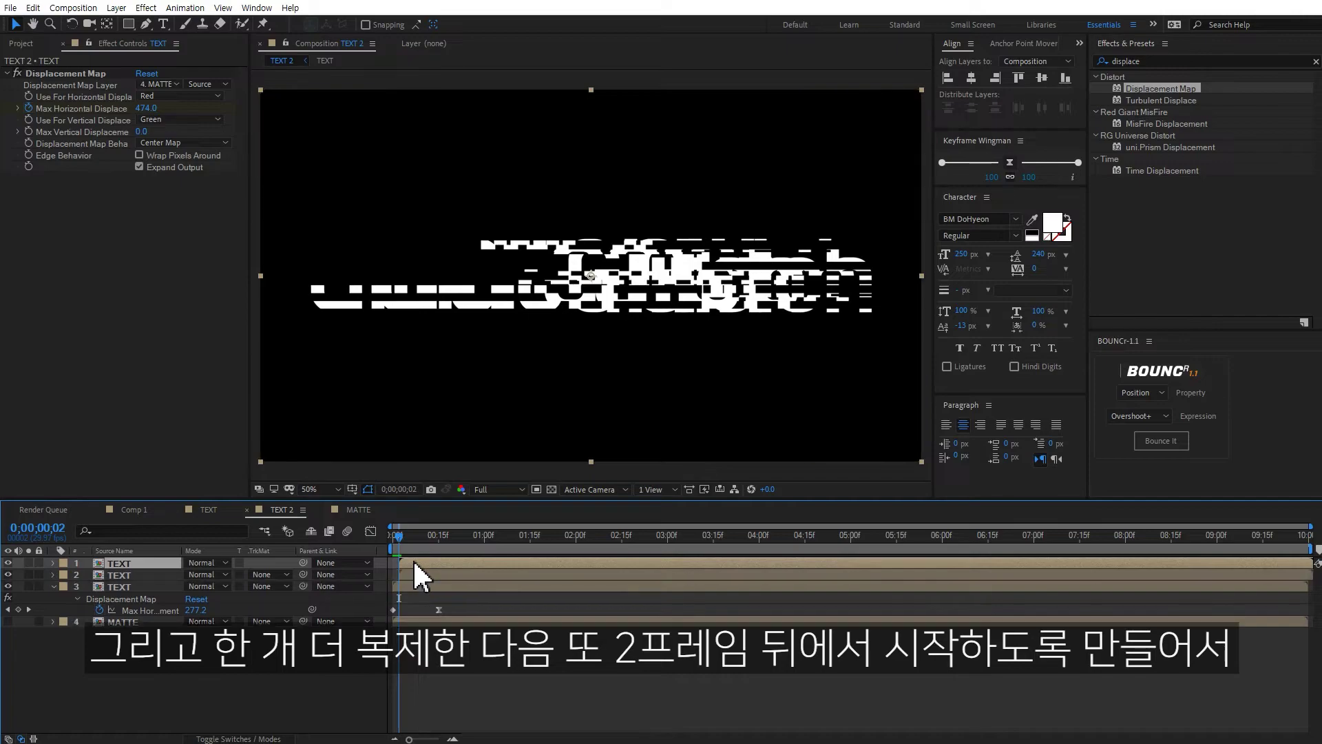
{"action": "key", "text": "Page_Down"}
{"action": "key", "text": "Page_Down"}
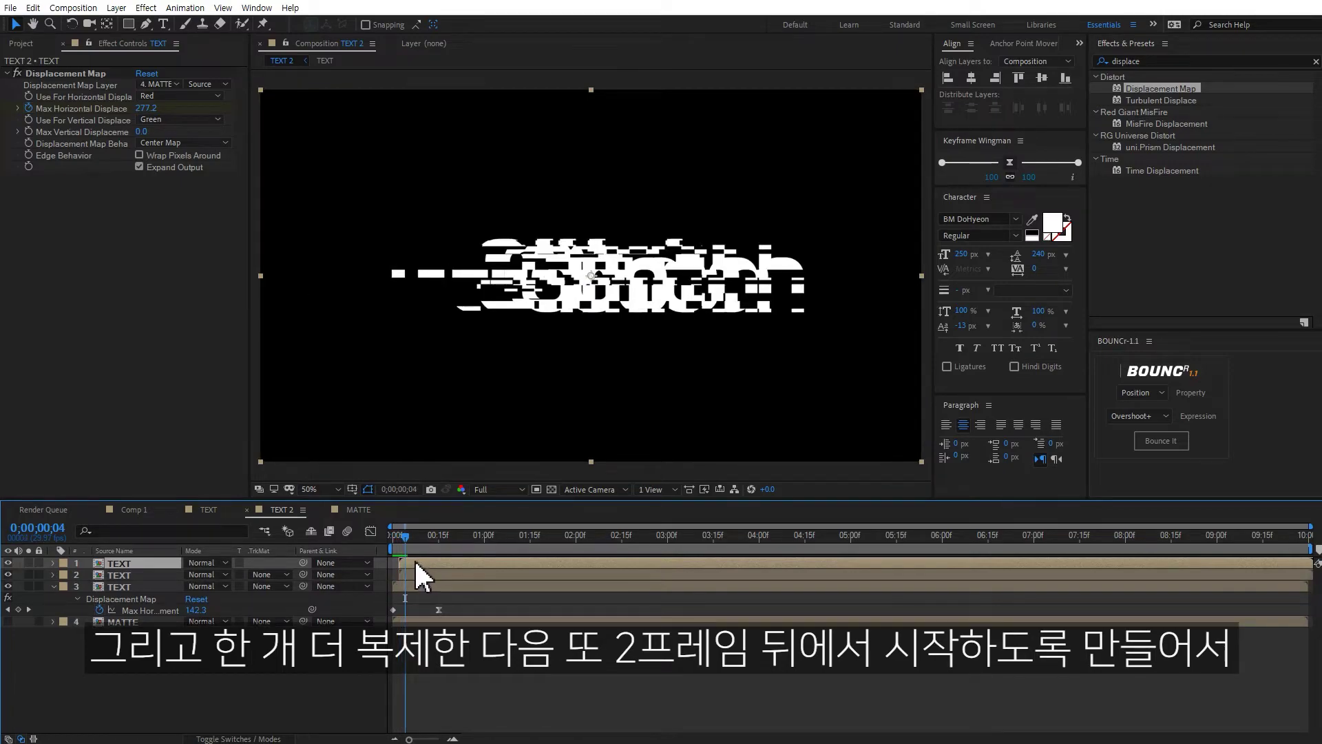
{"action": "left_click_drag", "start_coordinate": [412, 559], "coordinate": [419, 557]}
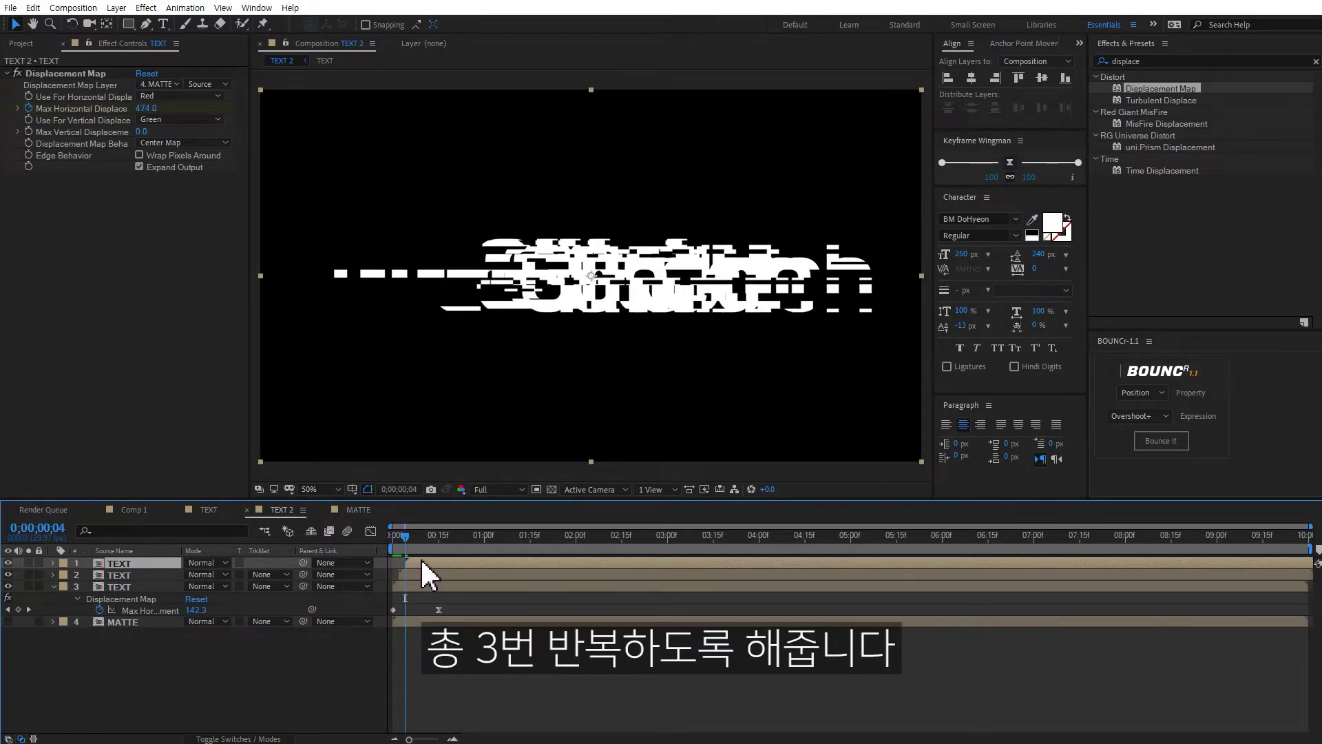
{"action": "key", "text": "space"}
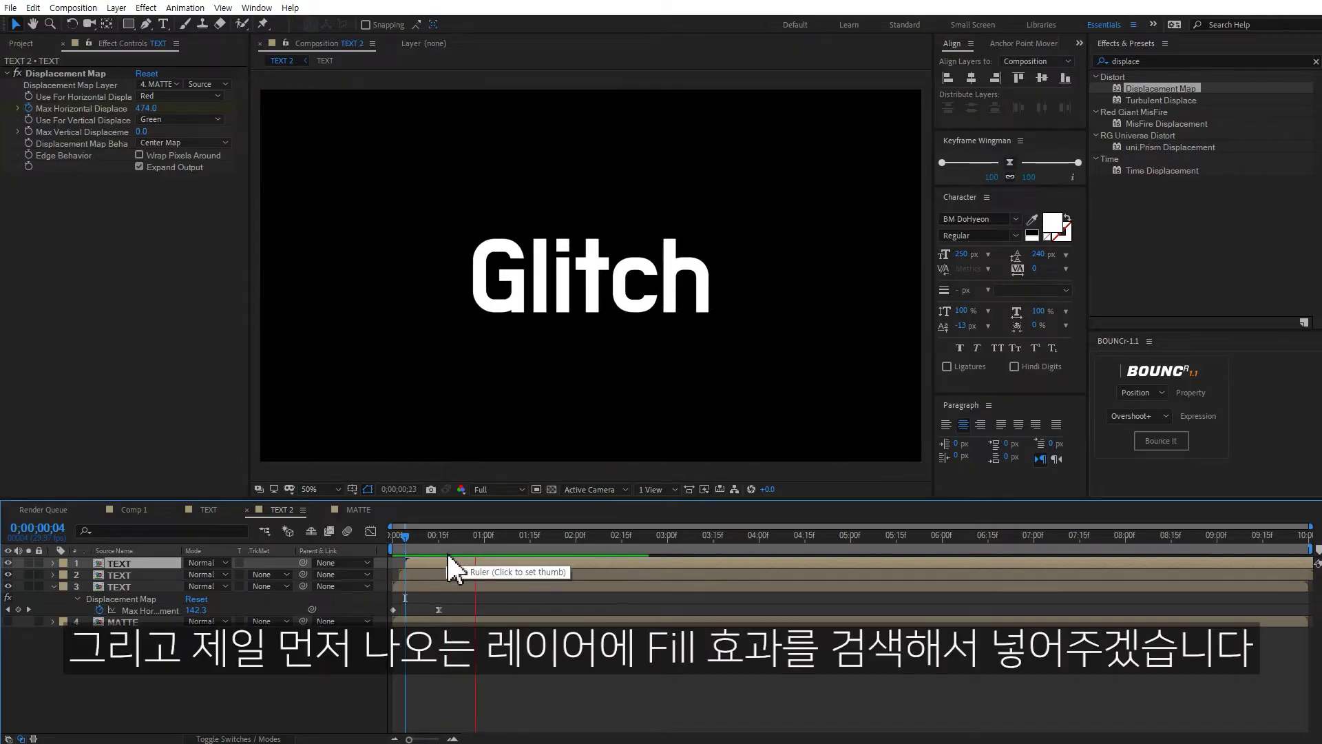
{"action": "key", "text": "space"}
Apply a Fill effect to the earliest TEXT layer and set its color to pinkish red FF0048
{"action": "left_click_drag", "start_coordinate": [409, 536], "coordinate": [391, 536]}
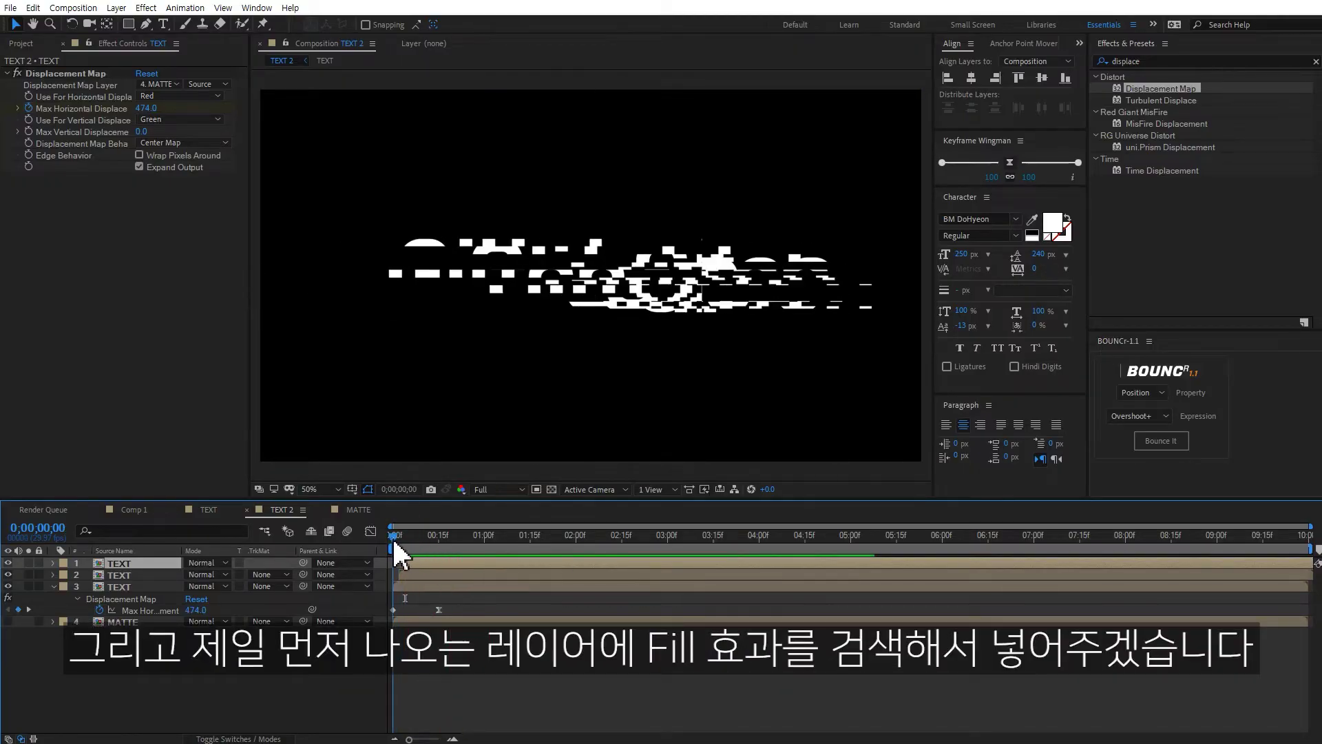
{"action": "left_click", "coordinate": [410, 586]}
{"action": "left_click", "coordinate": [1140, 60]}
{"action": "type", "text": "fill"}
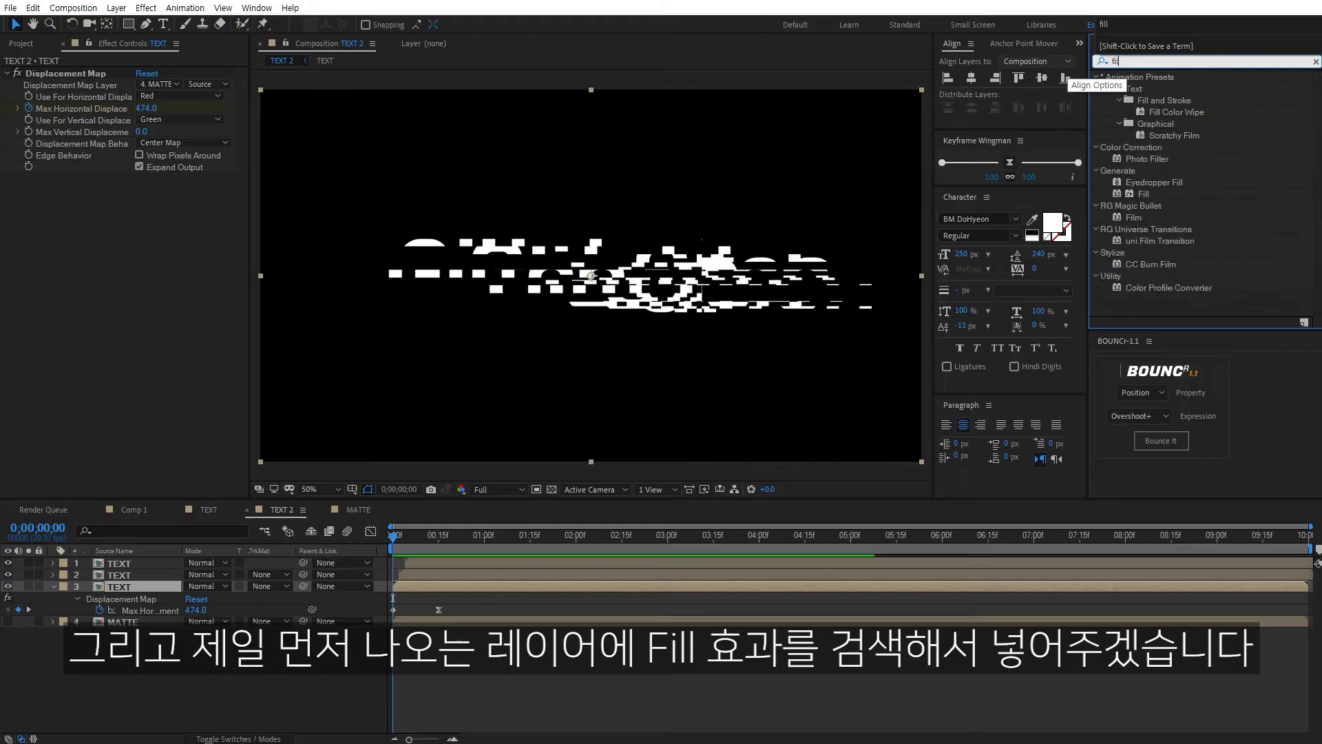
{"action": "left_click_drag", "start_coordinate": [1143, 147], "coordinate": [729, 316]}
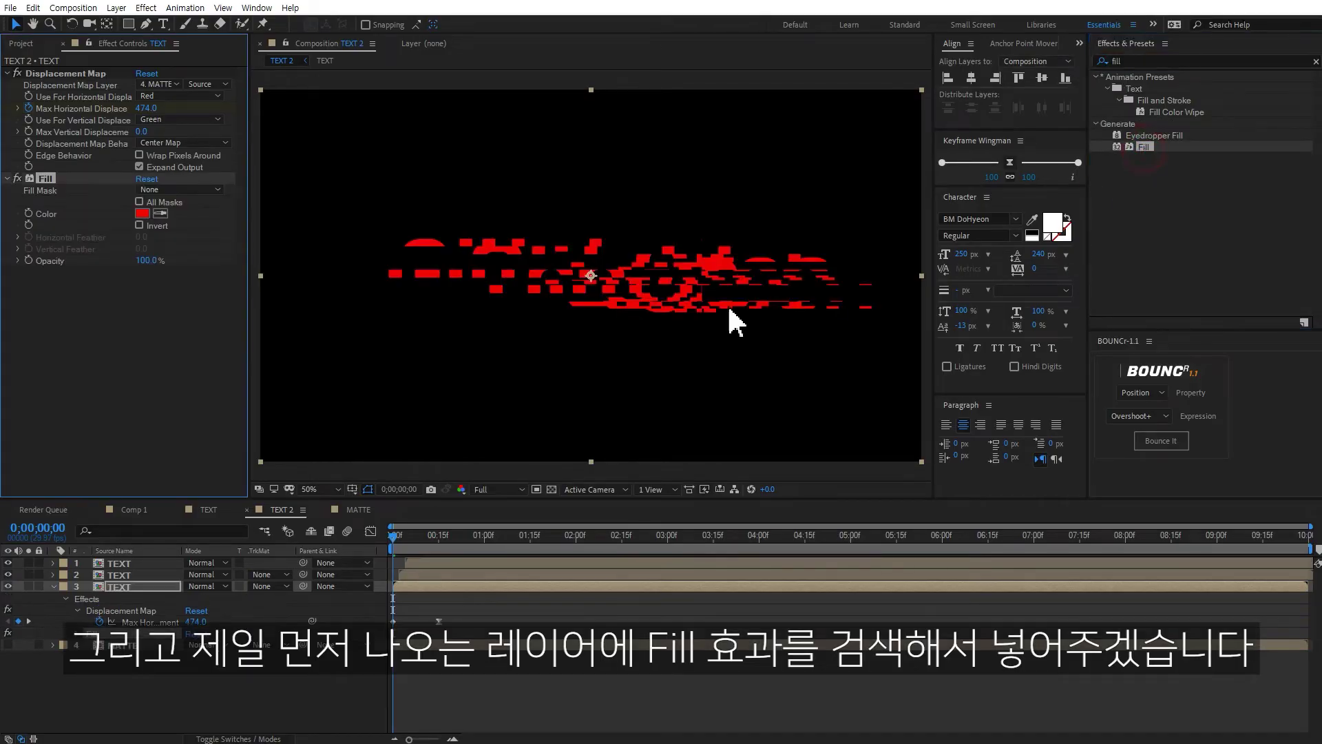
{"action": "left_click", "coordinate": [144, 213]}
{"action": "left_click", "coordinate": [1161, 270]}
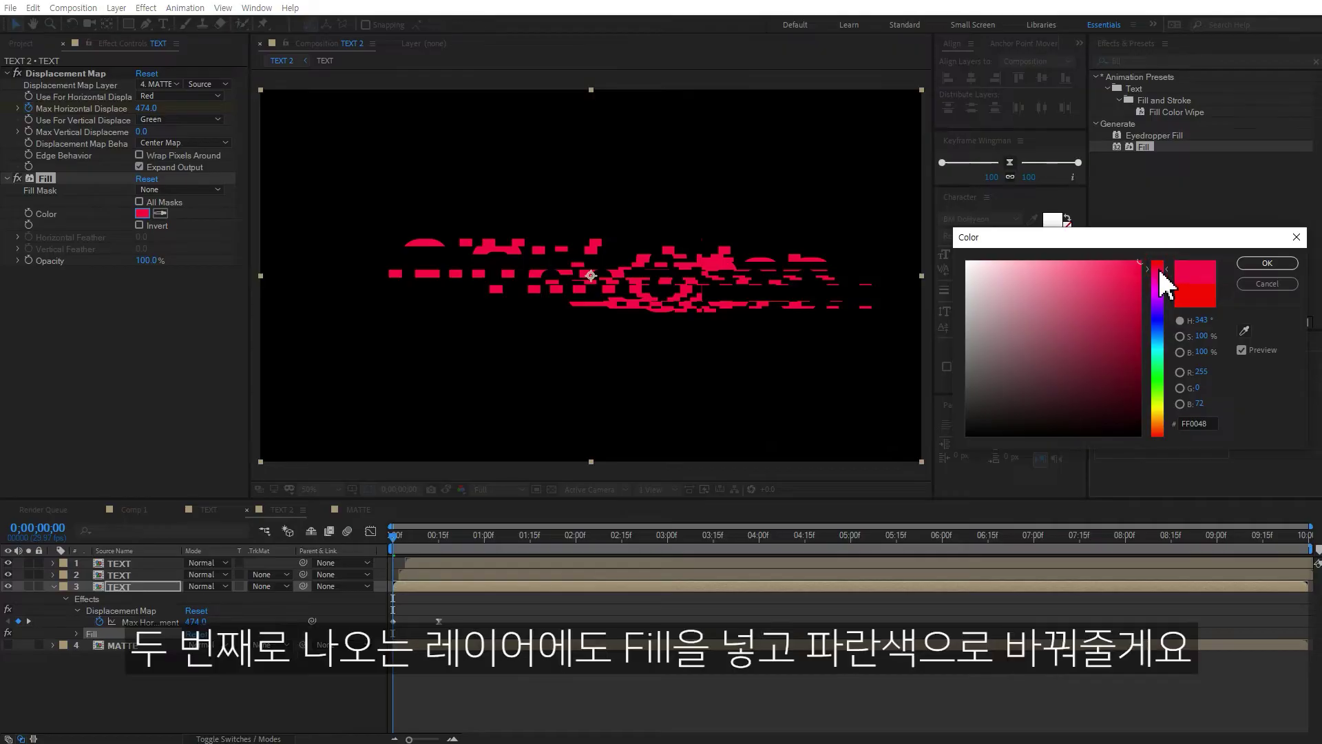
{"action": "left_click", "coordinate": [1268, 263]}
Apply a Fill effect to the TEXT layer starting at frame 2, color it light blue, and preview the glitch
{"action": "left_click", "coordinate": [399, 537]}
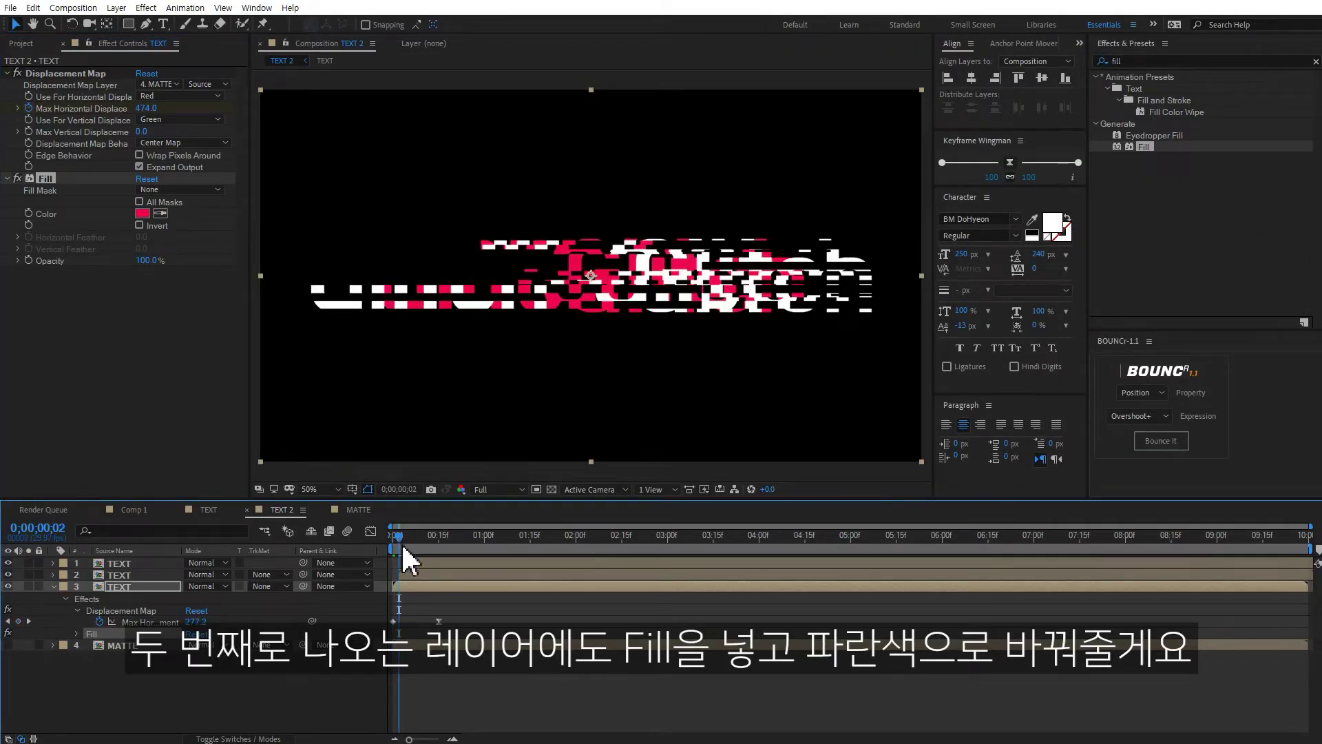
{"action": "left_click", "coordinate": [414, 573]}
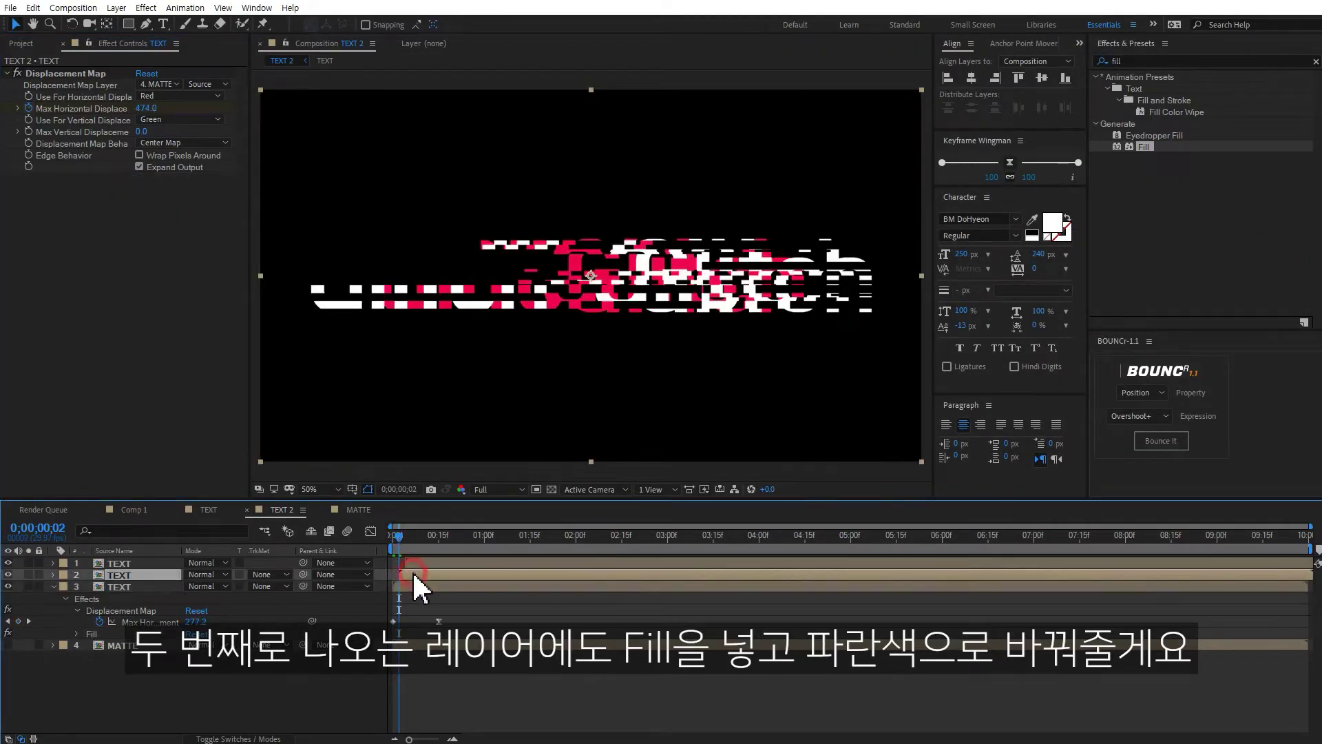
{"action": "double_click", "coordinate": [1144, 146]}
{"action": "left_click", "coordinate": [143, 214]}
{"action": "left_click", "coordinate": [1159, 334]}
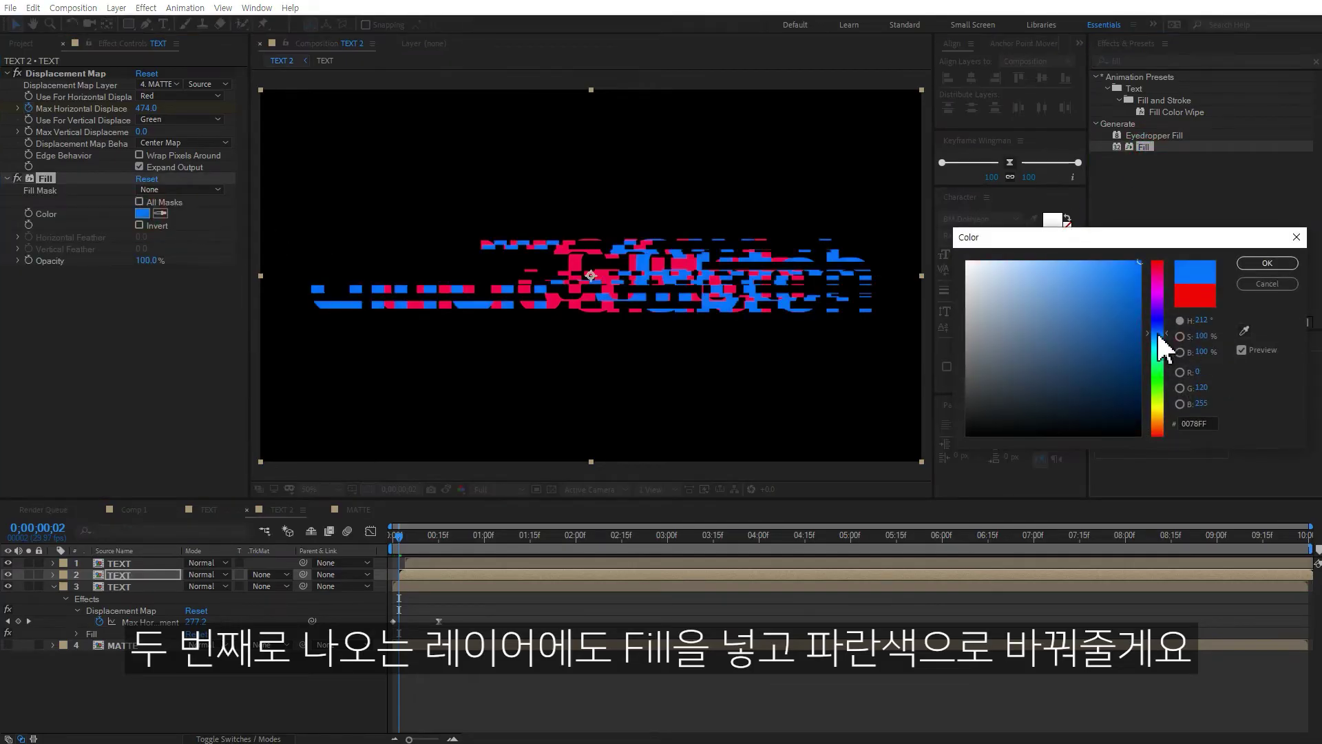
{"action": "left_click", "coordinate": [1273, 262]}
{"action": "left_click", "coordinate": [518, 687]}
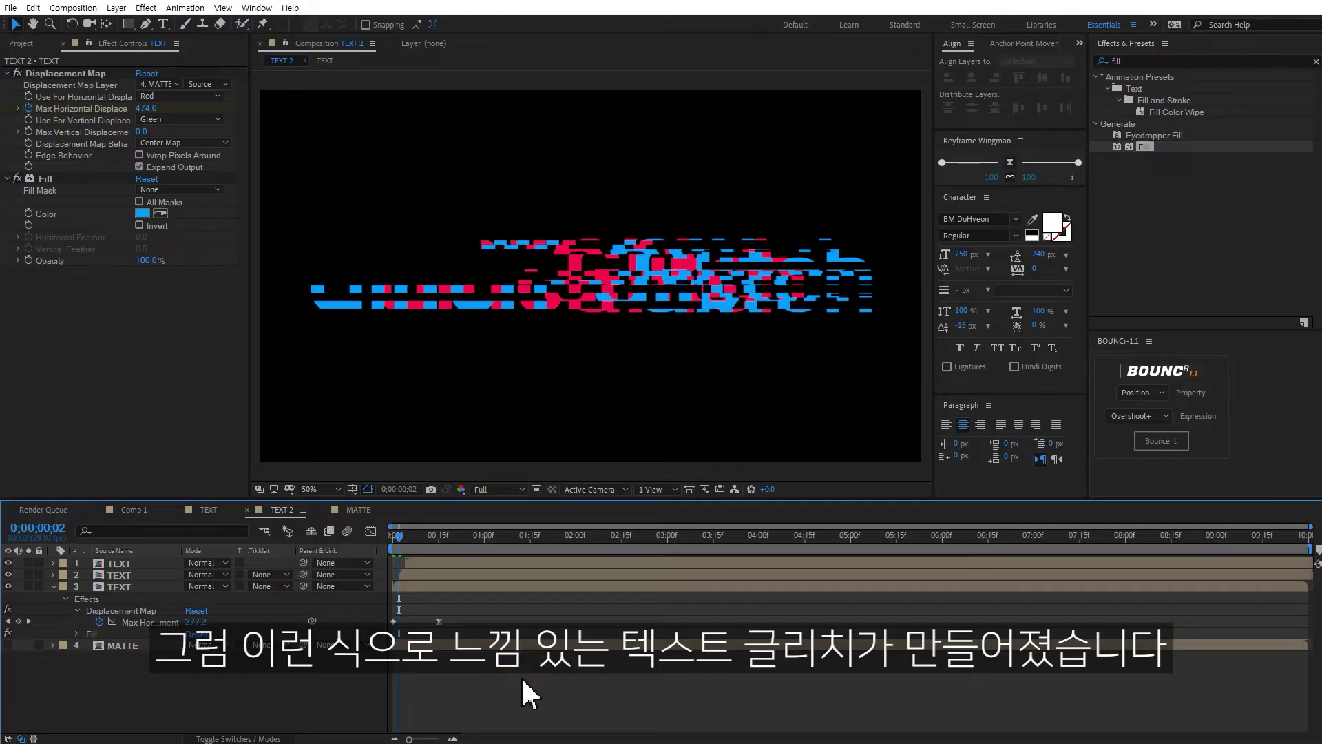
{"action": "key", "text": "space"}
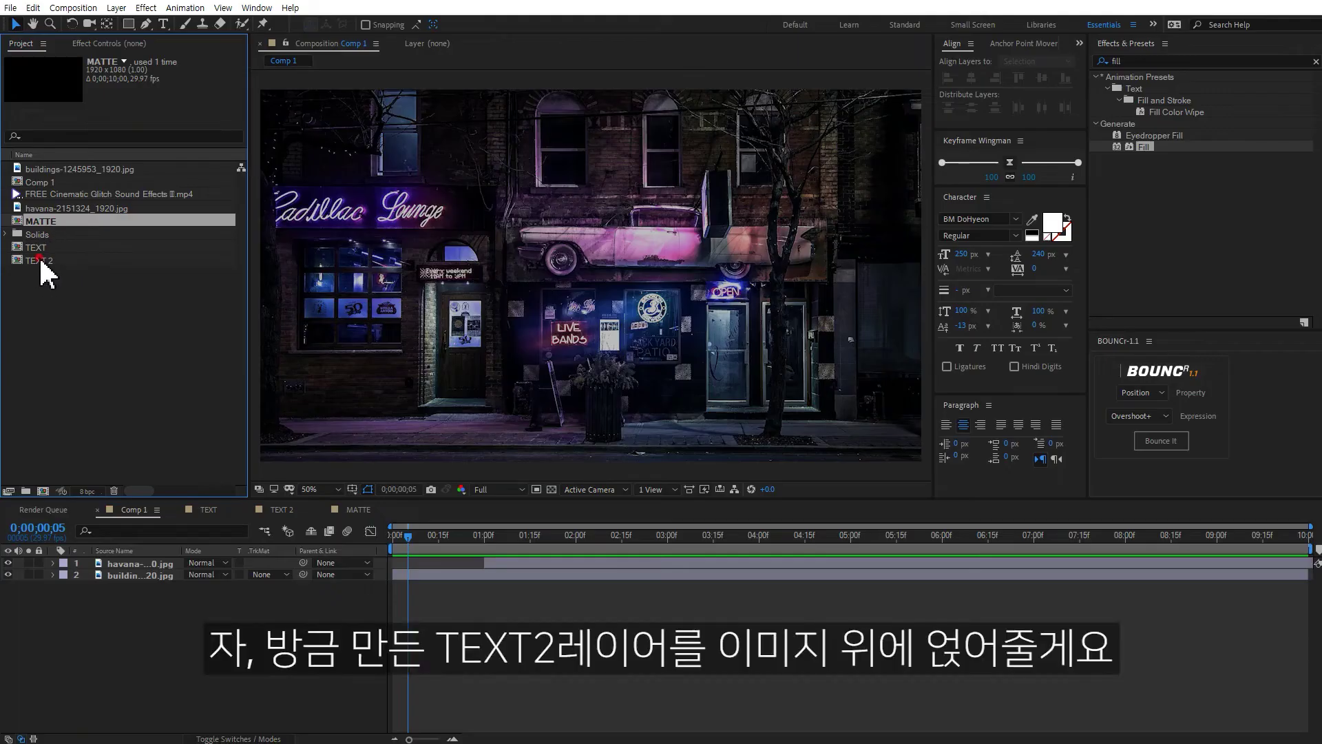
Place the TEXT 2 composition in Comp 1 between the two photo layers, starting at frame 5, and preview it
{"action": "left_click_drag", "start_coordinate": [40, 261], "coordinate": [434, 583]}
{"action": "left_click", "coordinate": [482, 620]}
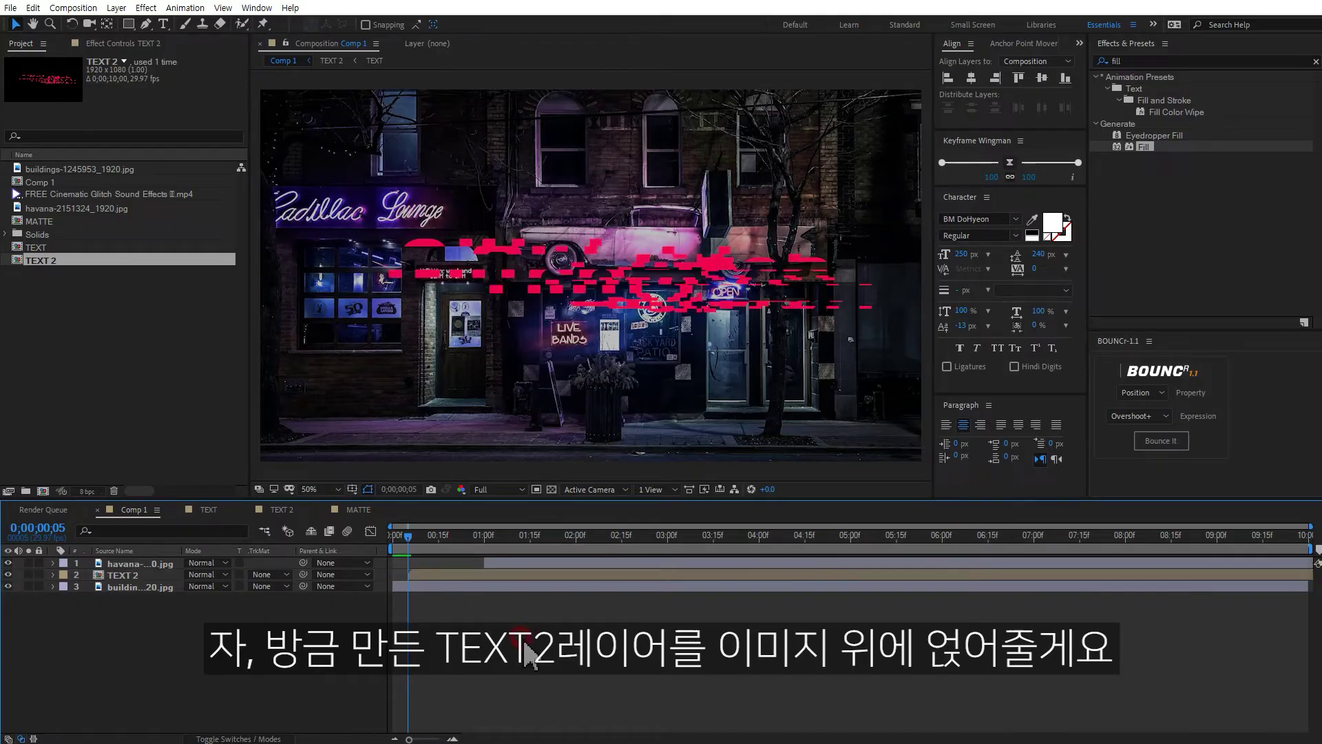
{"action": "key", "text": "space"}
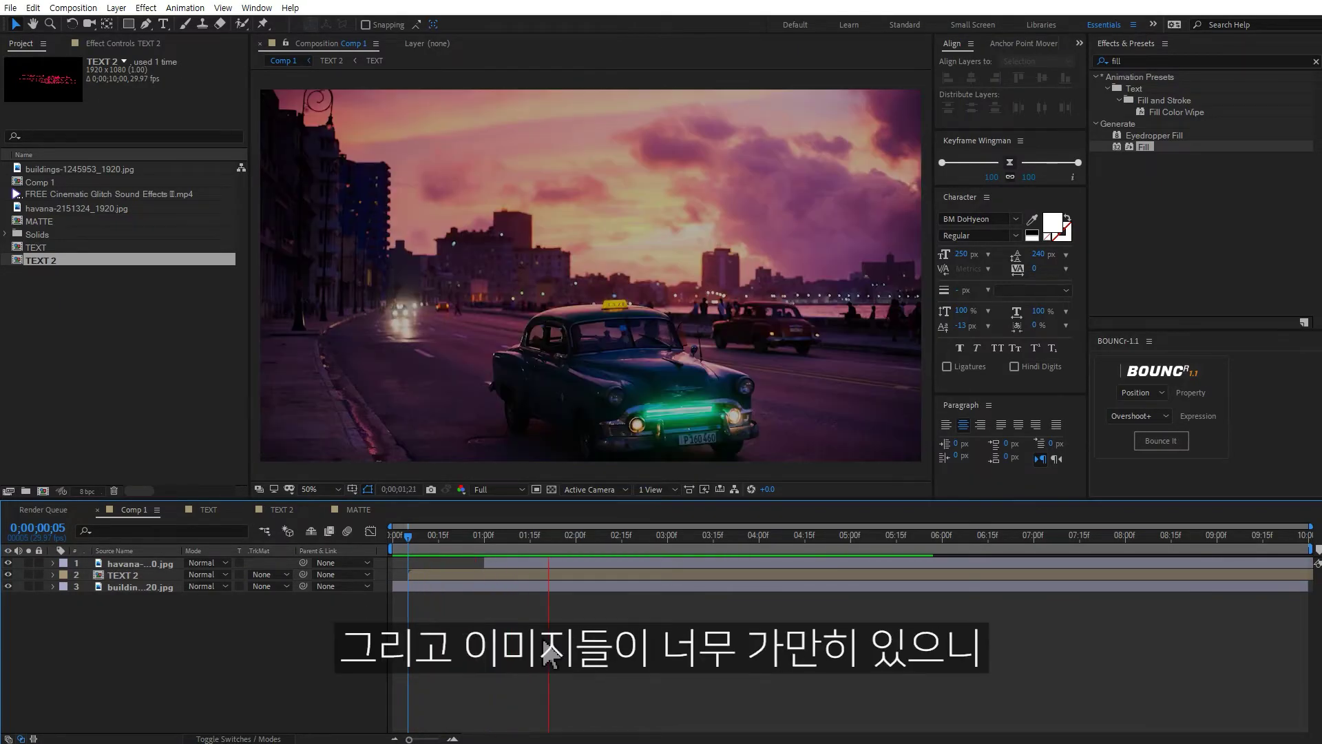
Set the buildings photo's scale to 110% at the start of Comp 1 and keyframe it
{"action": "left_click", "coordinate": [387, 537]}
{"action": "left_click", "coordinate": [175, 587]}
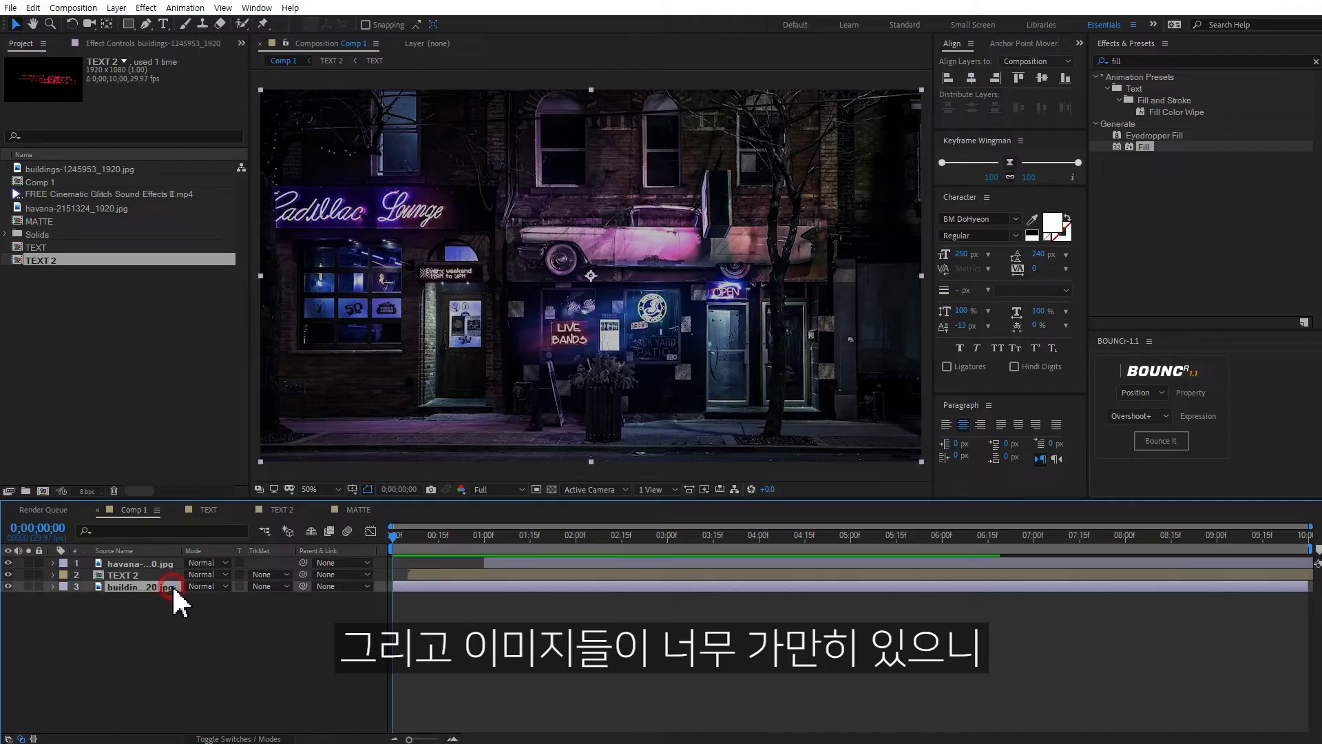
{"action": "key", "text": "s"}
{"action": "left_click_drag", "start_coordinate": [235, 599], "coordinate": [245, 599]}
{"action": "left_click", "coordinate": [88, 599]}
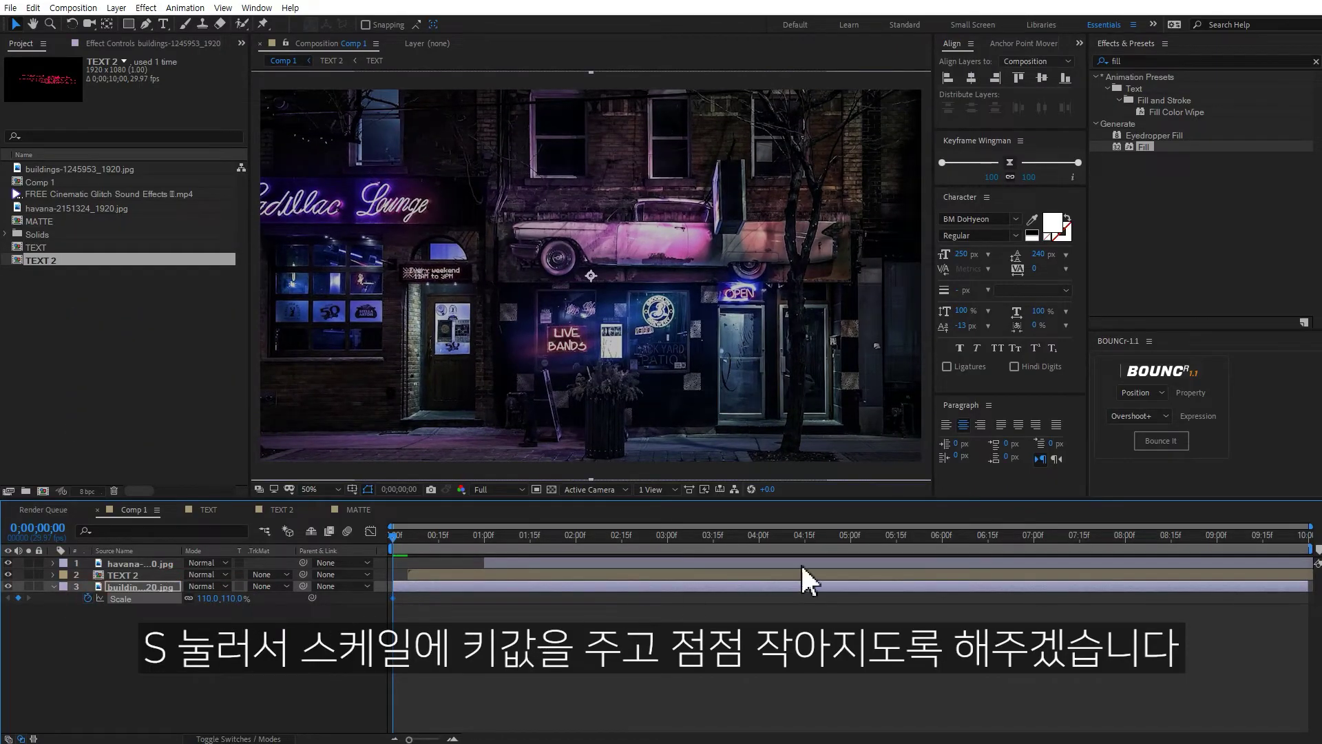
Set the buildings photo's scale to 100% at 5 seconds
{"action": "left_click", "coordinate": [849, 538]}
{"action": "left_click", "coordinate": [229, 599]}
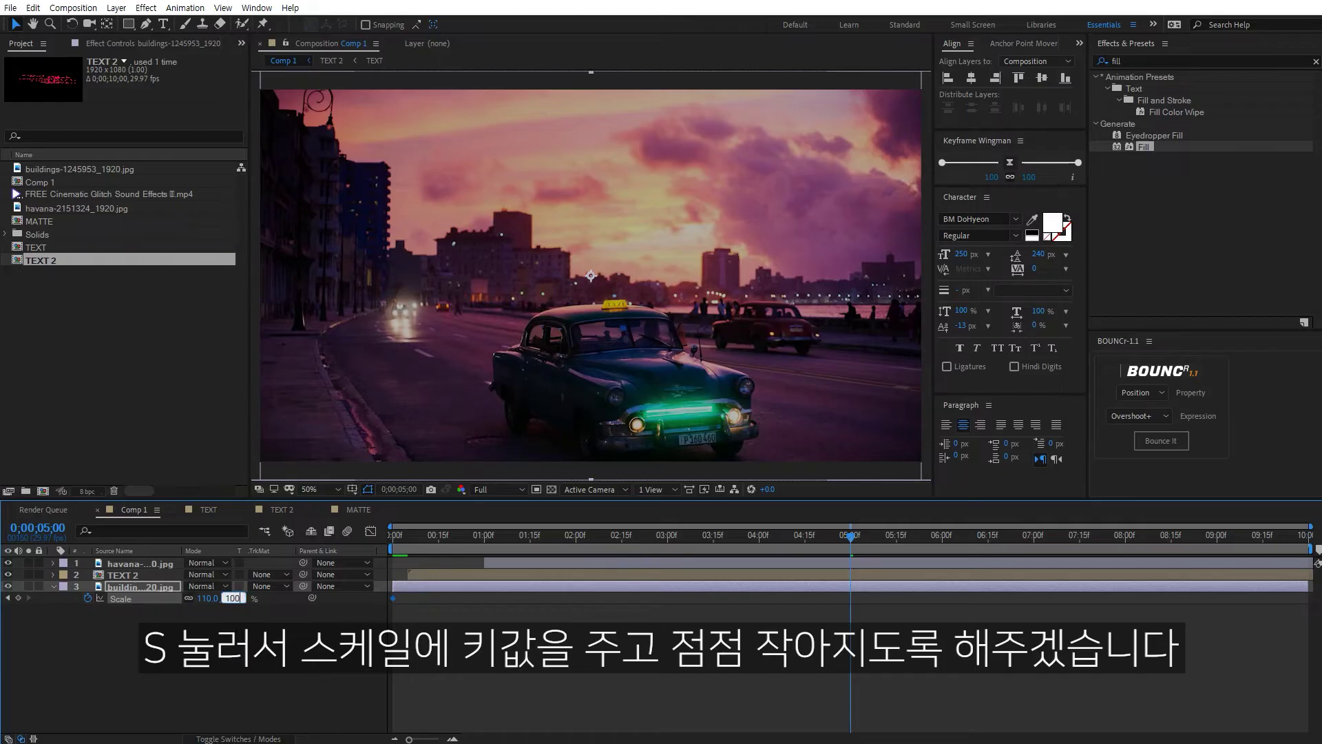
{"action": "type", "text": "100"}
{"action": "key", "text": "Return"}
Preview the buildings photo's zoom and speed it up by moving its ending scale keyframe to about 3 seconds
{"action": "key", "text": "space"}
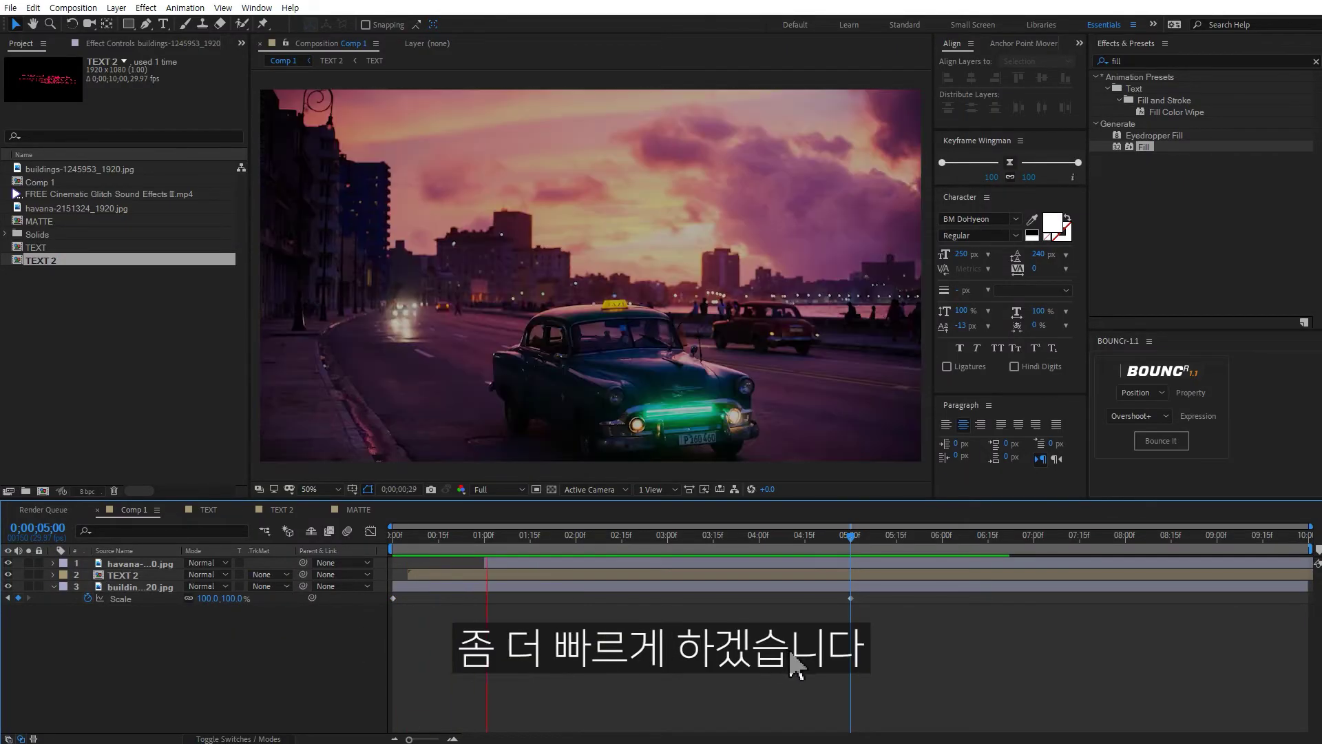
{"action": "left_click_drag", "start_coordinate": [851, 598], "coordinate": [671, 612]}
{"action": "key", "text": "space"}
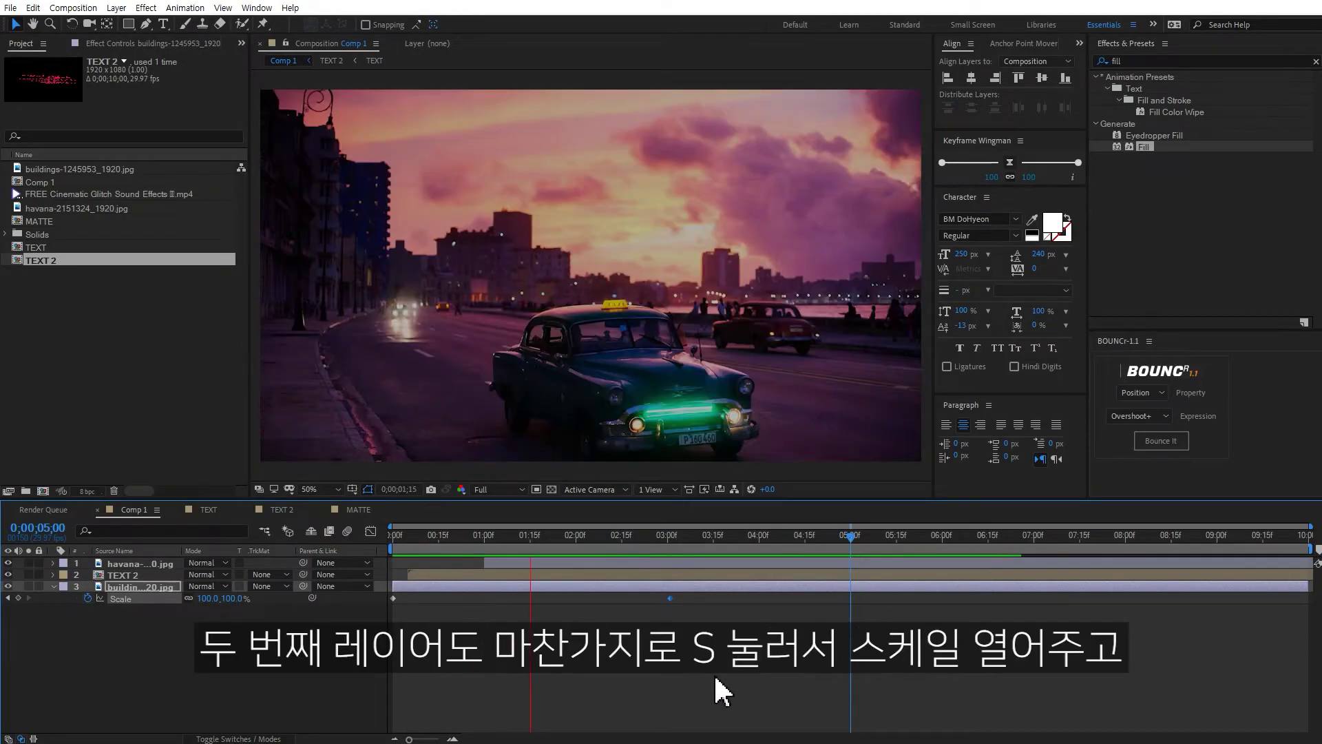
{"action": "key", "text": "space"}
Set the havana photo's scale to 106% at 1 second and keyframe it
{"action": "left_click", "coordinate": [485, 531]}
{"action": "left_click", "coordinate": [501, 559]}
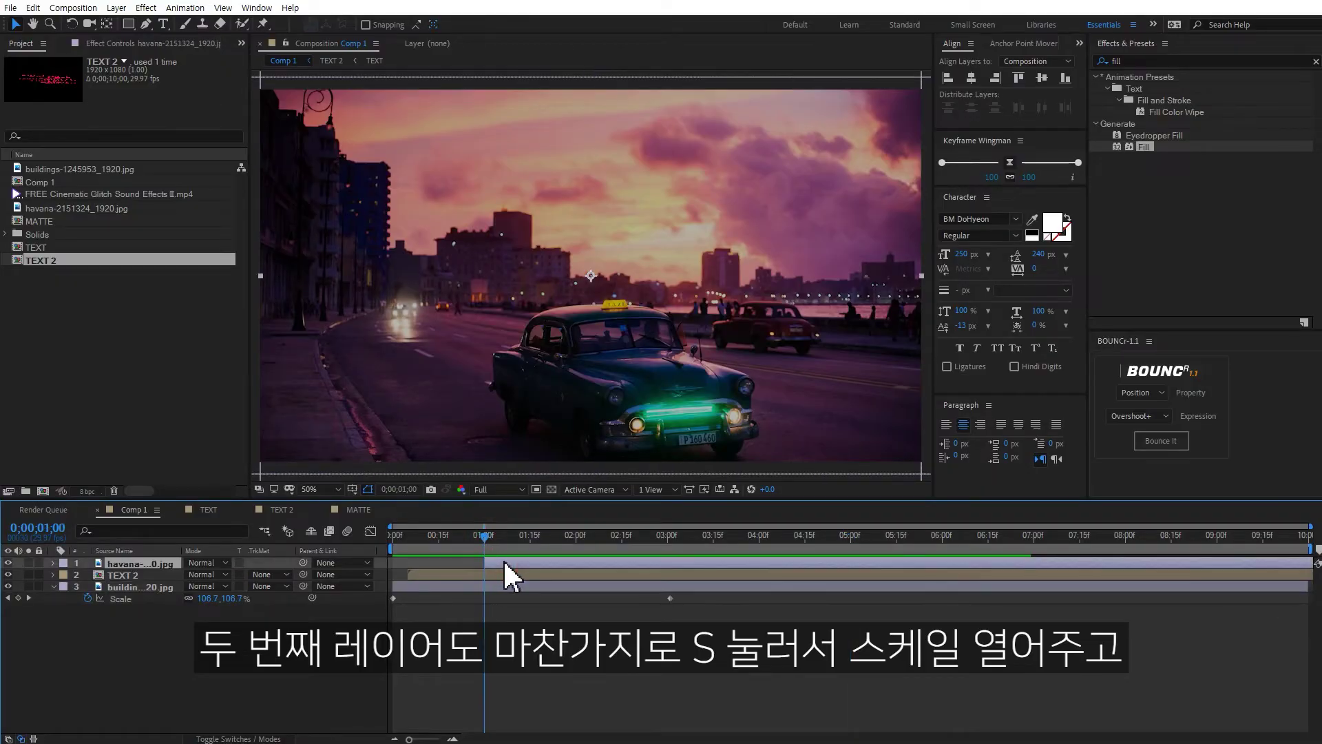
{"action": "key", "text": "s"}
{"action": "left_click_drag", "start_coordinate": [221, 575], "coordinate": [237, 574]}
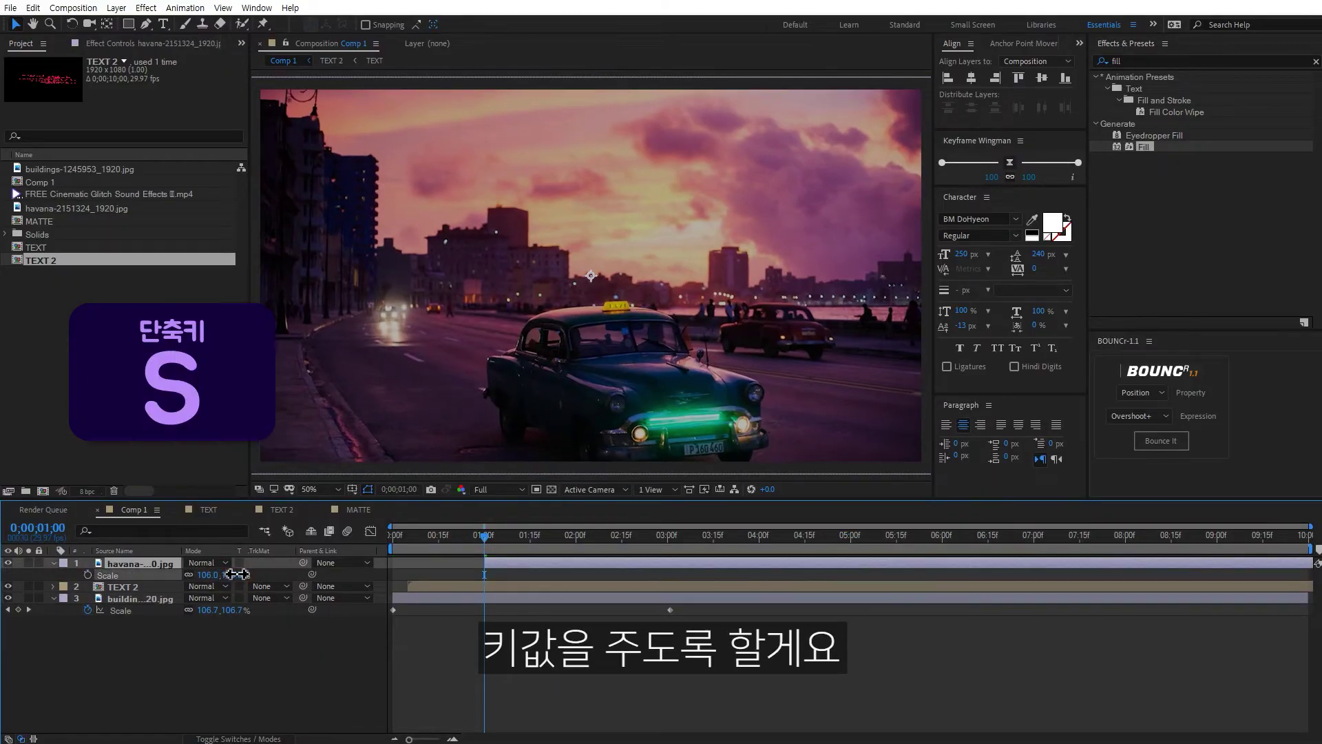
{"action": "left_click", "coordinate": [87, 574]}
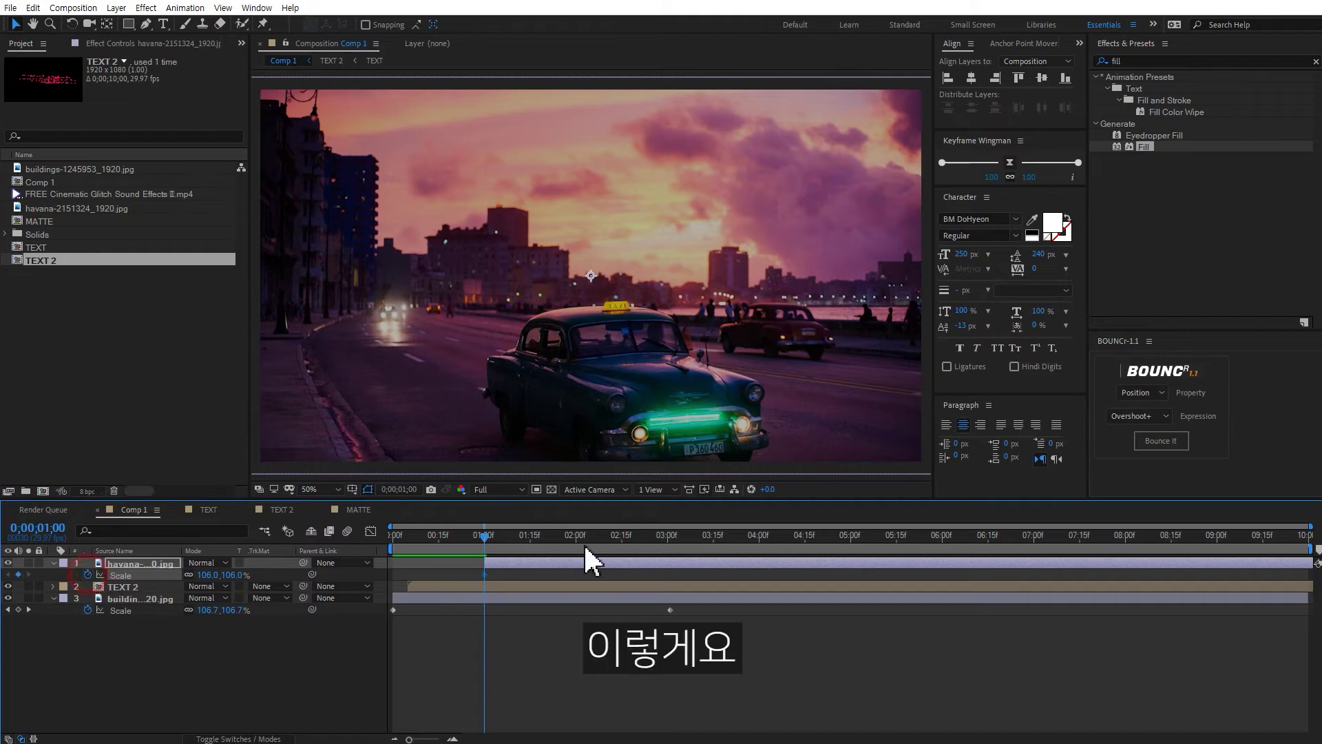
Set the havana photo's scale to 100% at 3 seconds 1 frame and preview both zooms
{"action": "left_click", "coordinate": [670, 535]}
{"action": "left_click", "coordinate": [233, 574]}
{"action": "type", "text": "100"}
{"action": "left_click", "coordinate": [293, 682]}
{"action": "key", "text": "space"}
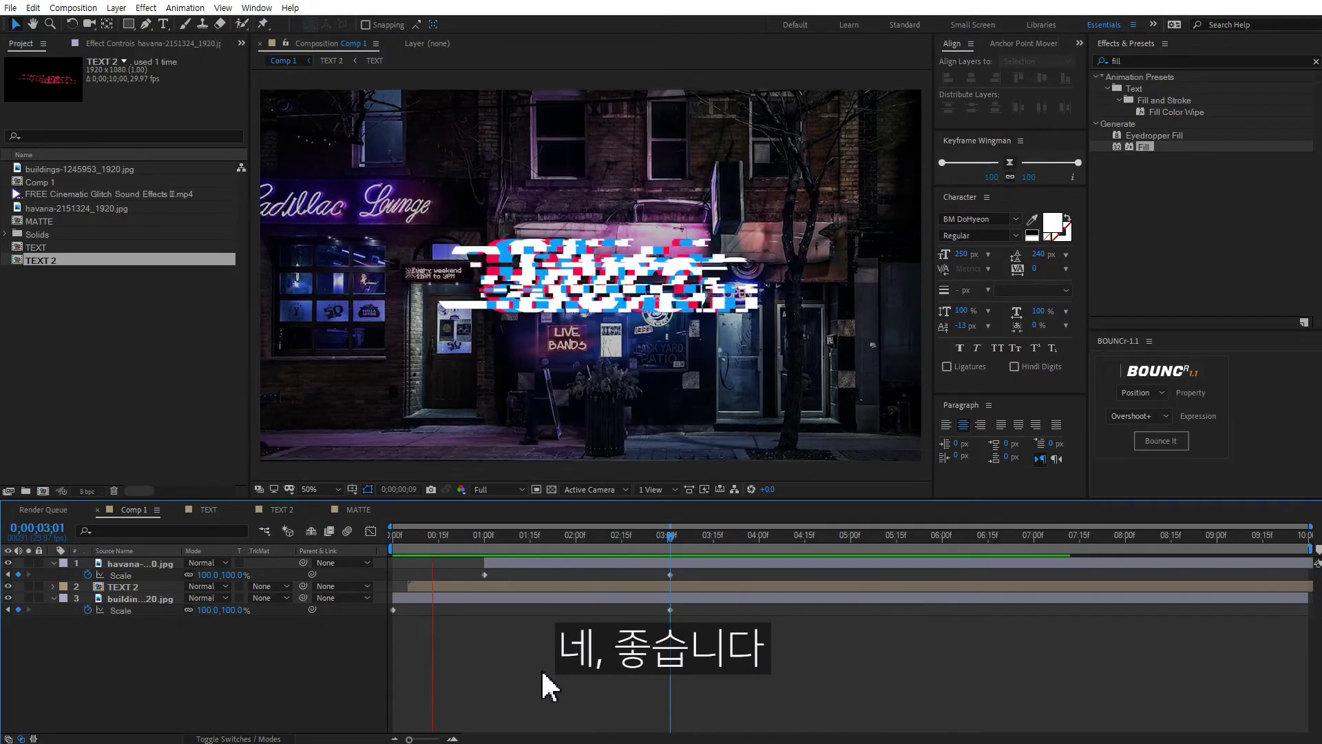
{"action": "key", "text": "space"}
{"action": "key", "text": "space"}
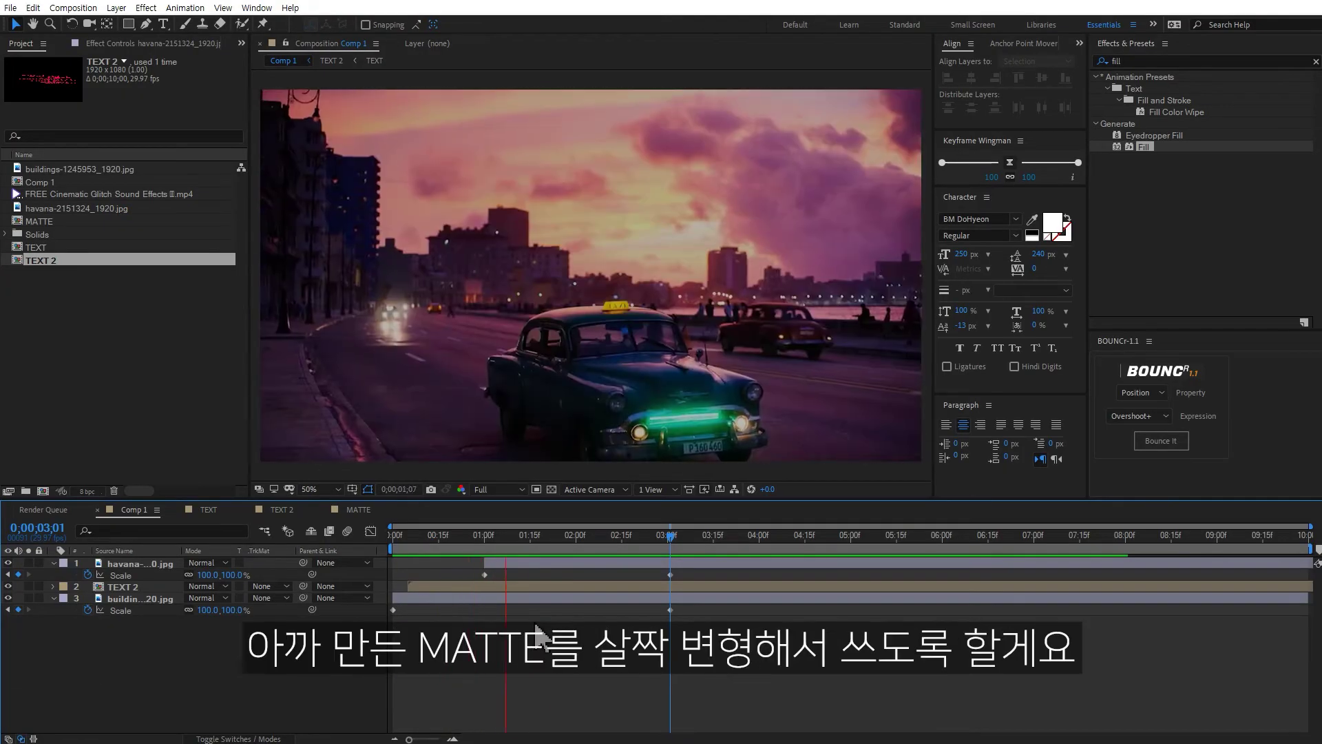
Duplicate the MATTE composition in the project and open the copy, MATTE 2
{"action": "left_click", "coordinate": [516, 563]}
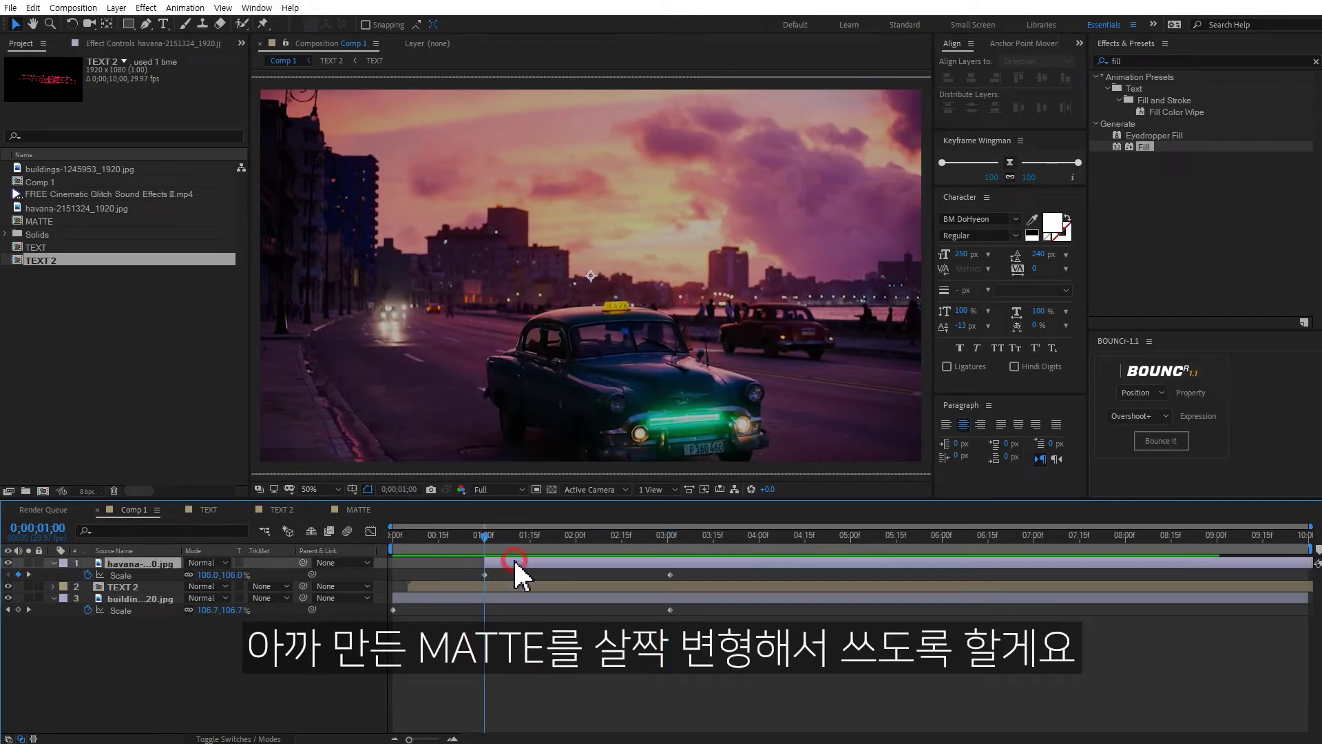
{"action": "left_click", "coordinate": [36, 221]}
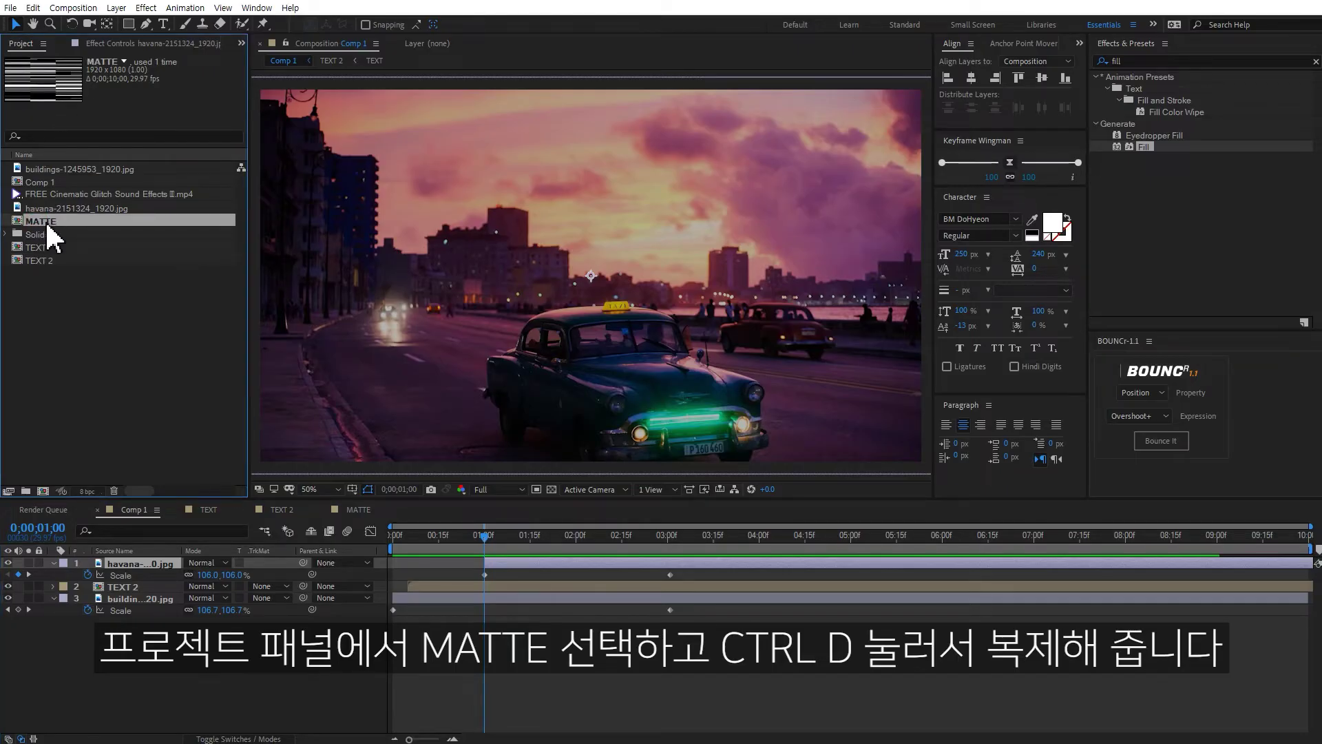
{"action": "key", "text": "ctrl+d"}
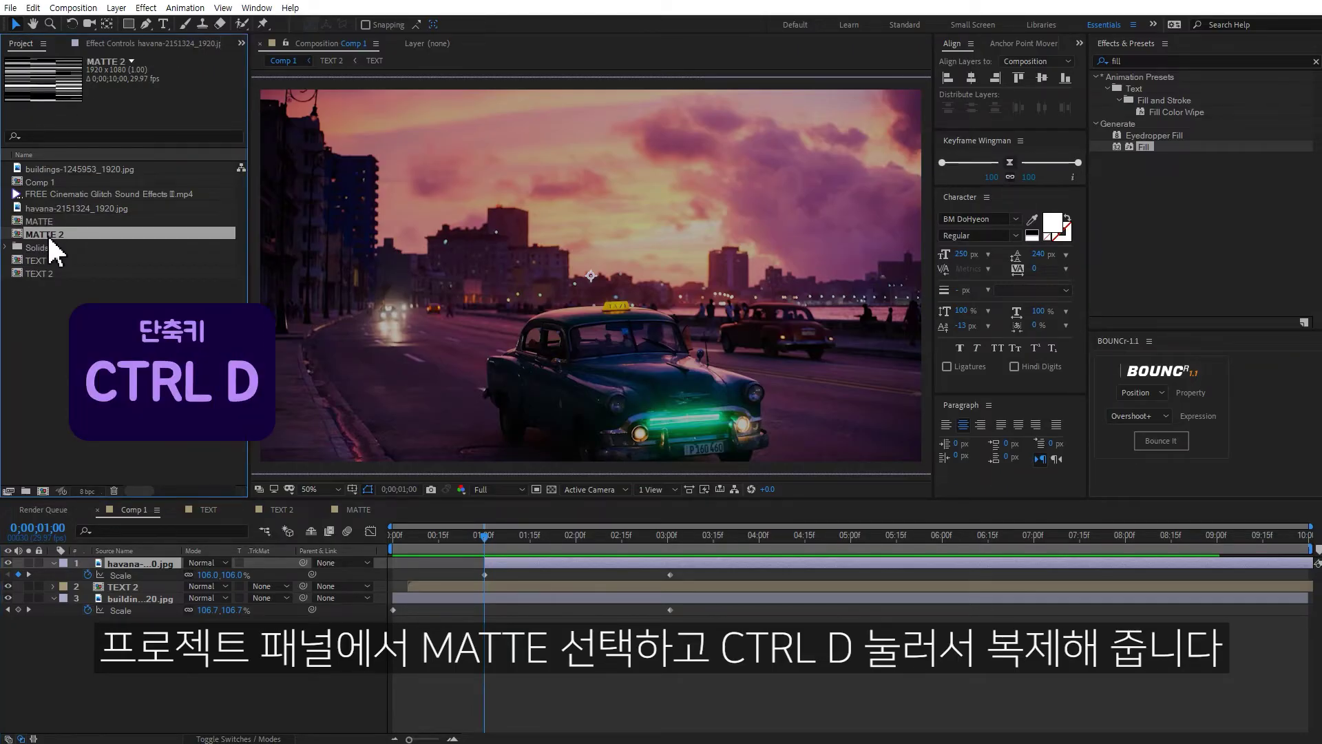
{"action": "double_click", "coordinate": [45, 235]}
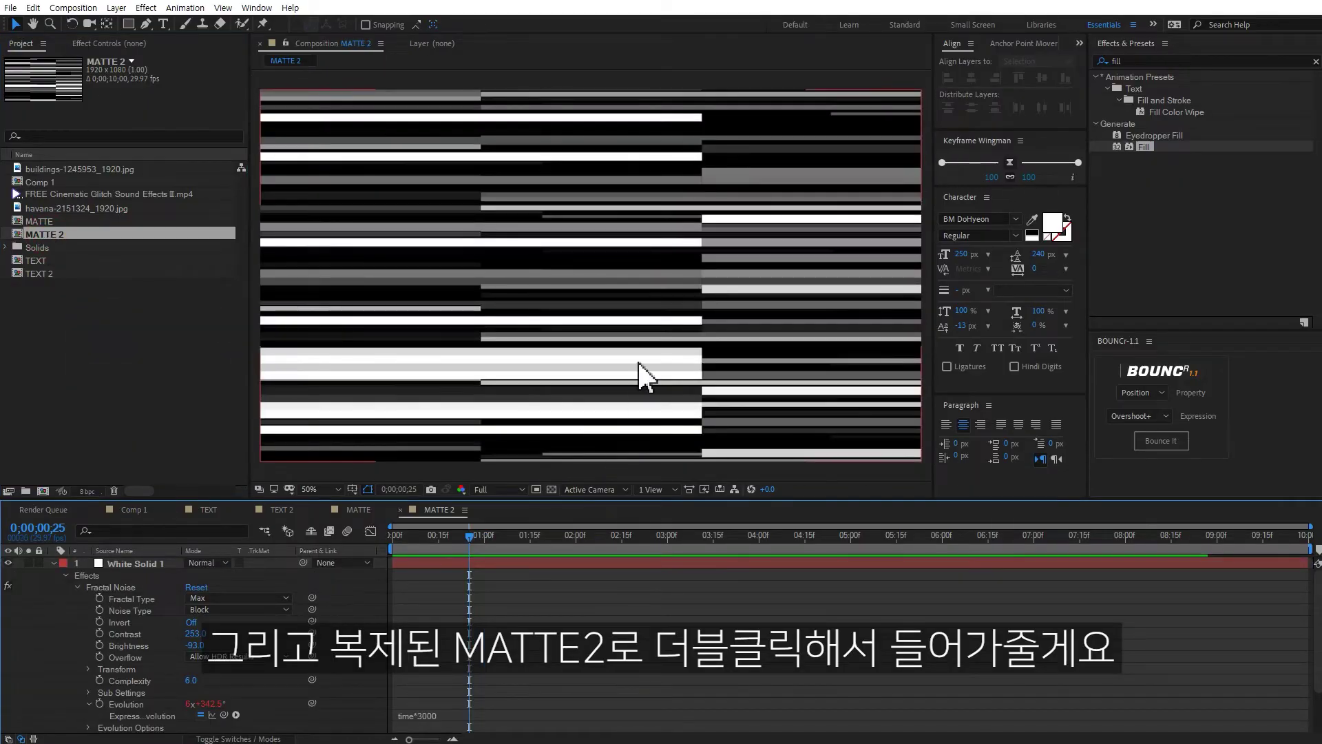
Lower the Fractal Noise contrast on White Solid 1 in MATTE 2 to 203
{"action": "mouse_move", "coordinate": [454, 535]}
{"action": "left_mouse_down"}
{"action": "mouse_move", "coordinate": [384, 535]}
{"action": "mouse_move", "coordinate": [498, 535]}
{"action": "mouse_move", "coordinate": [380, 537]}
{"action": "mouse_move", "coordinate": [463, 535]}
{"action": "left_mouse_up"}
{"action": "left_click", "coordinate": [463, 564]}
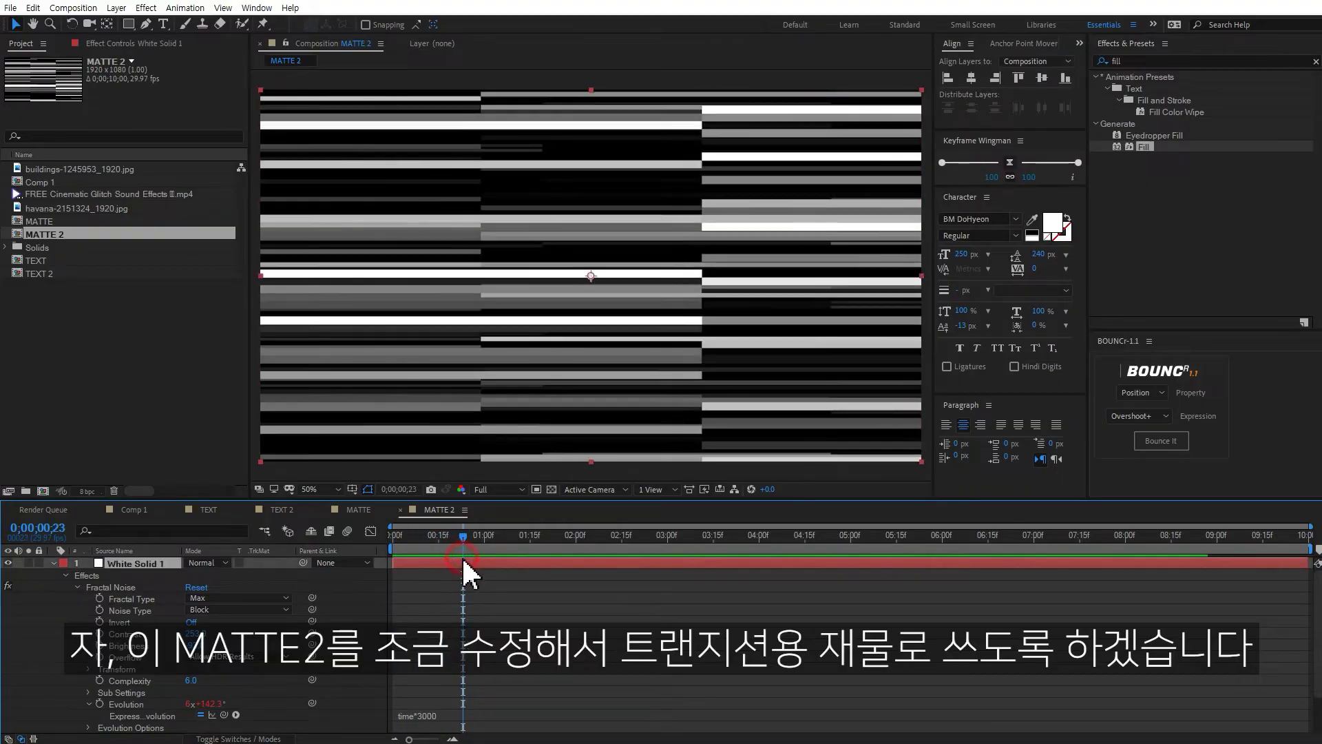
{"action": "left_click", "coordinate": [145, 44]}
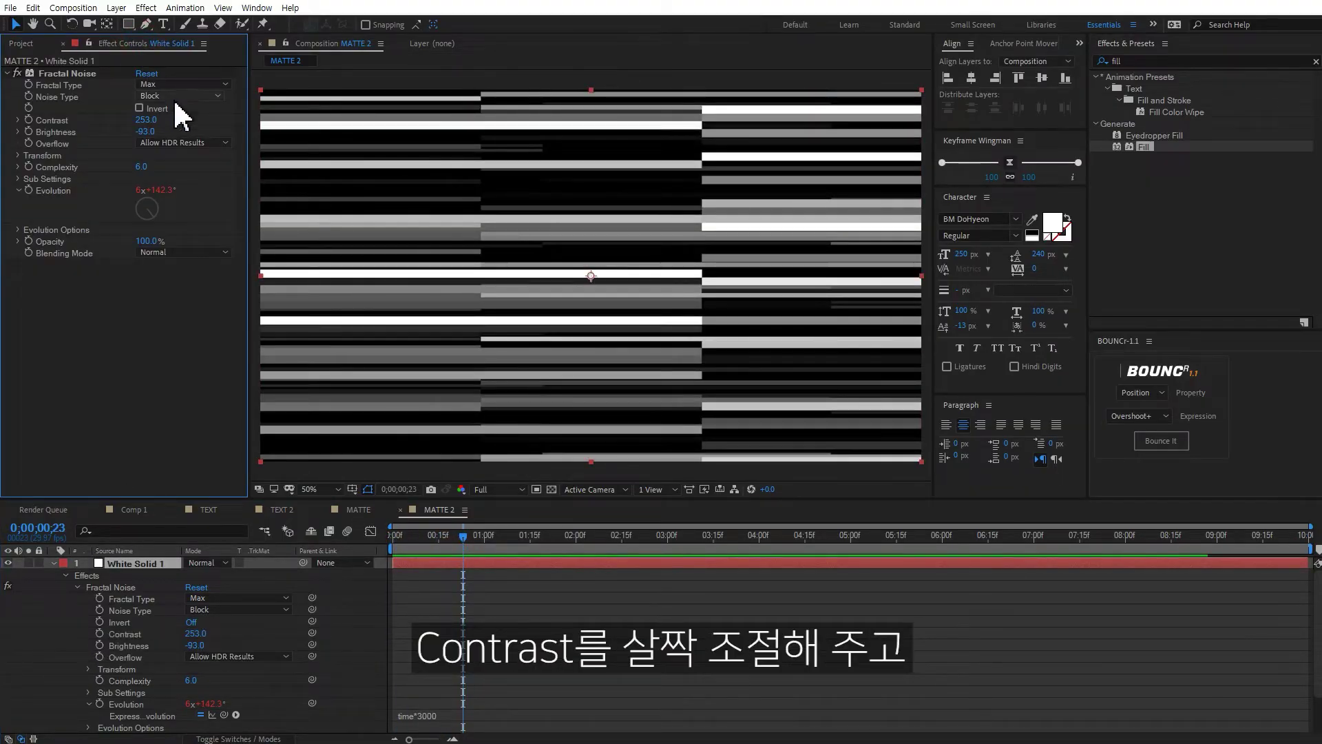
{"action": "left_click_drag", "start_coordinate": [151, 119], "coordinate": [135, 122]}
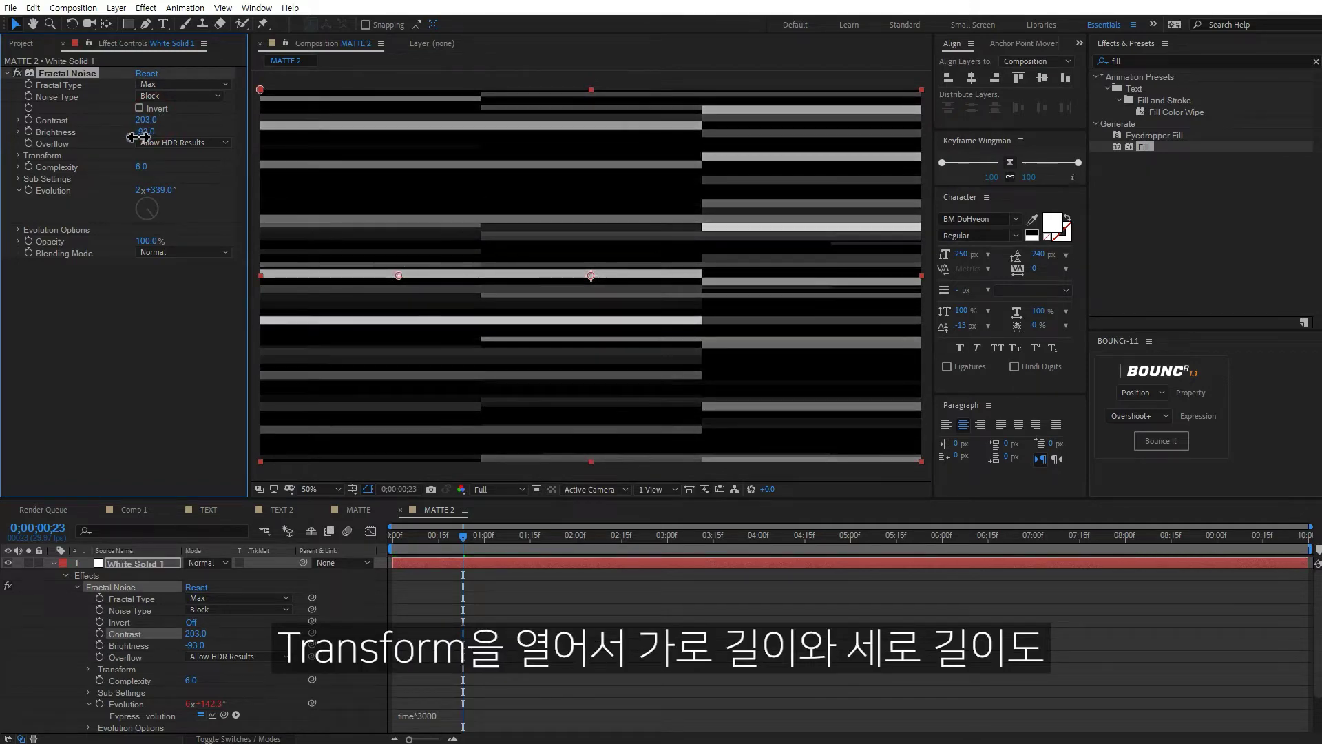
Set the Fractal Noise scale width to 2618 and scale height to 51, and lower the brightness to -204
{"action": "left_click", "coordinate": [17, 155]}
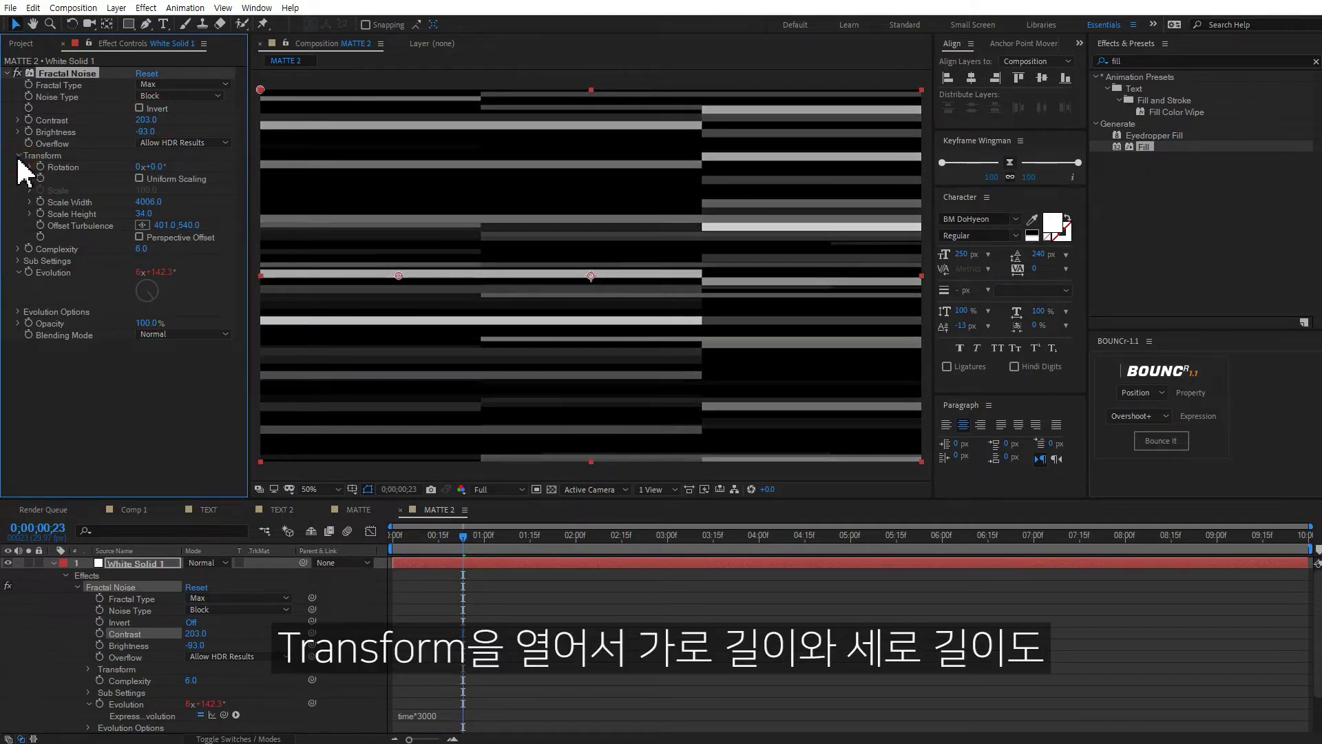
{"action": "left_click_drag", "start_coordinate": [148, 203], "coordinate": [31, 228]}
{"action": "left_click_drag", "start_coordinate": [152, 232], "coordinate": [165, 231]}
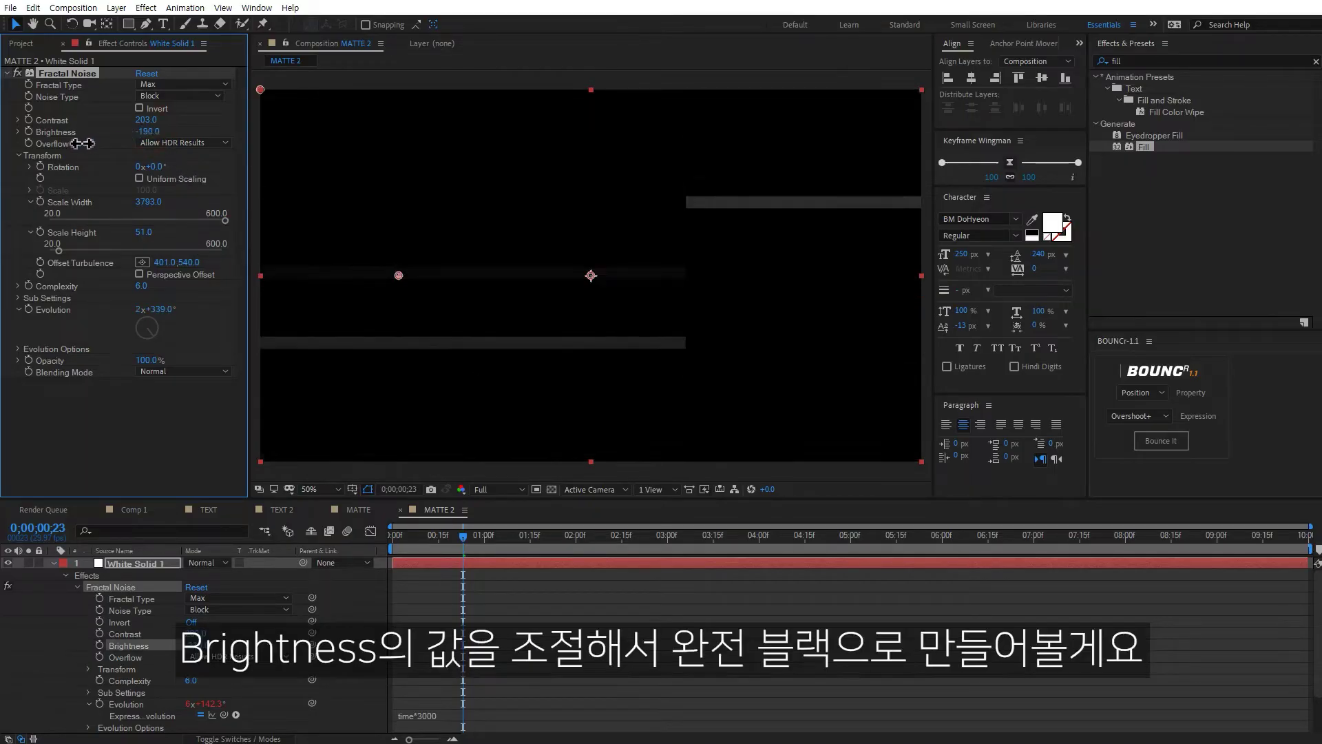
{"action": "left_click_drag", "start_coordinate": [149, 131], "coordinate": [55, 140]}
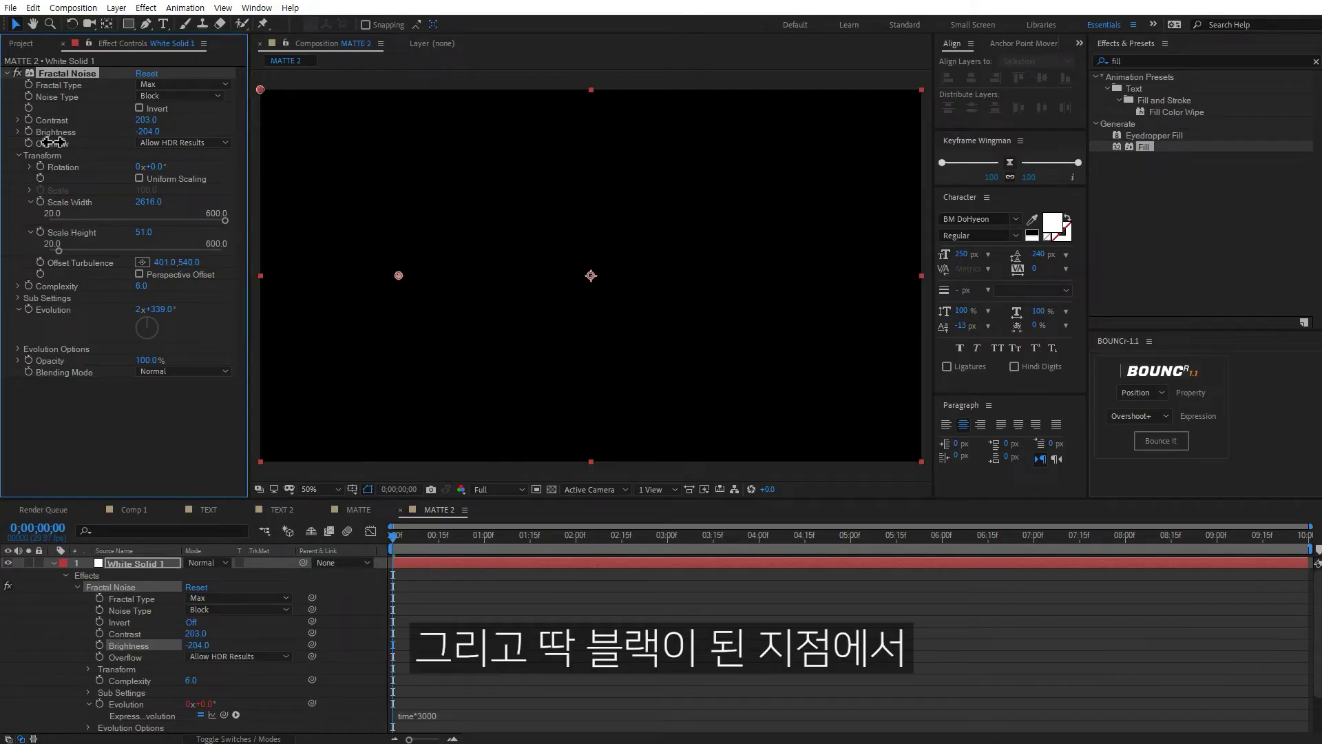
Keyframe the Fractal Noise brightness at -204 at 0 seconds and 85 at 15 frames, and preview the matte animation
{"action": "left_click", "coordinate": [28, 132]}
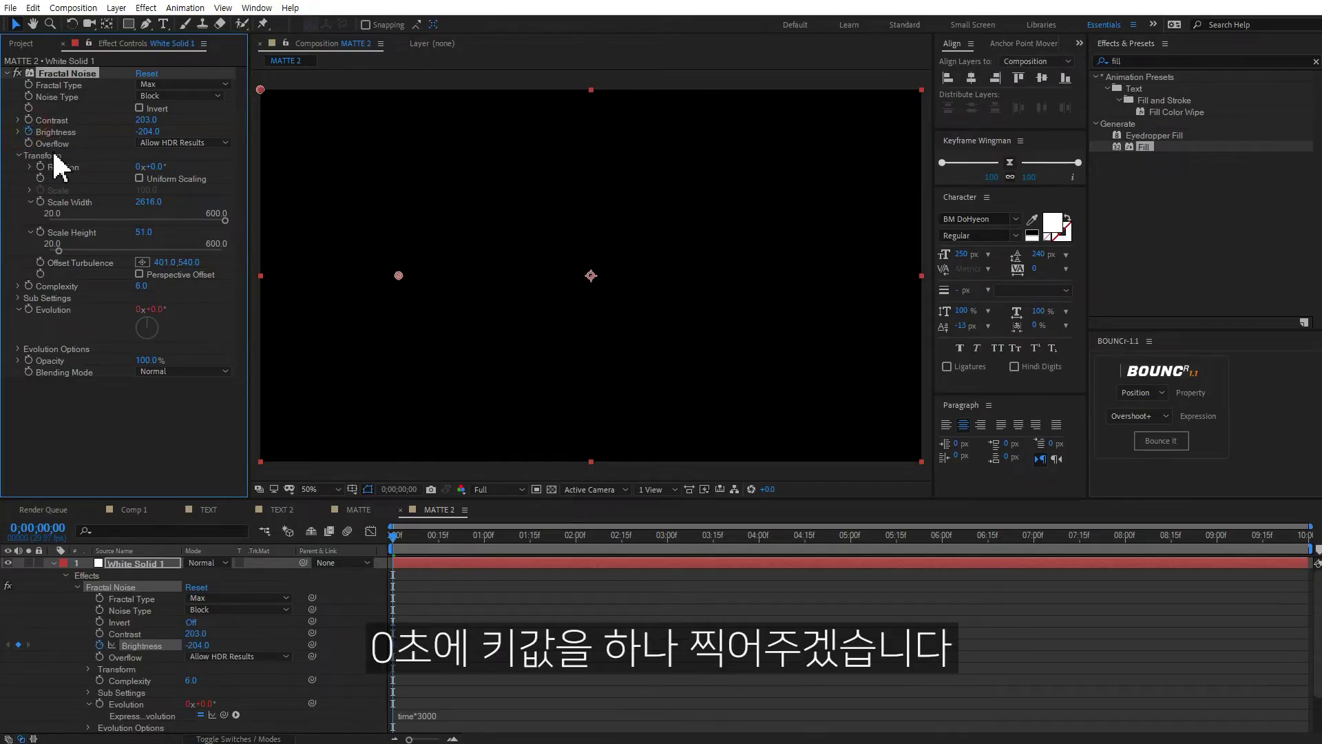
{"action": "left_click_drag", "start_coordinate": [394, 536], "coordinate": [440, 545]}
{"action": "left_click_drag", "start_coordinate": [146, 131], "coordinate": [158, 131]}
{"action": "left_click_drag", "start_coordinate": [186, 131], "coordinate": [345, 133]}
{"action": "key", "text": "space"}
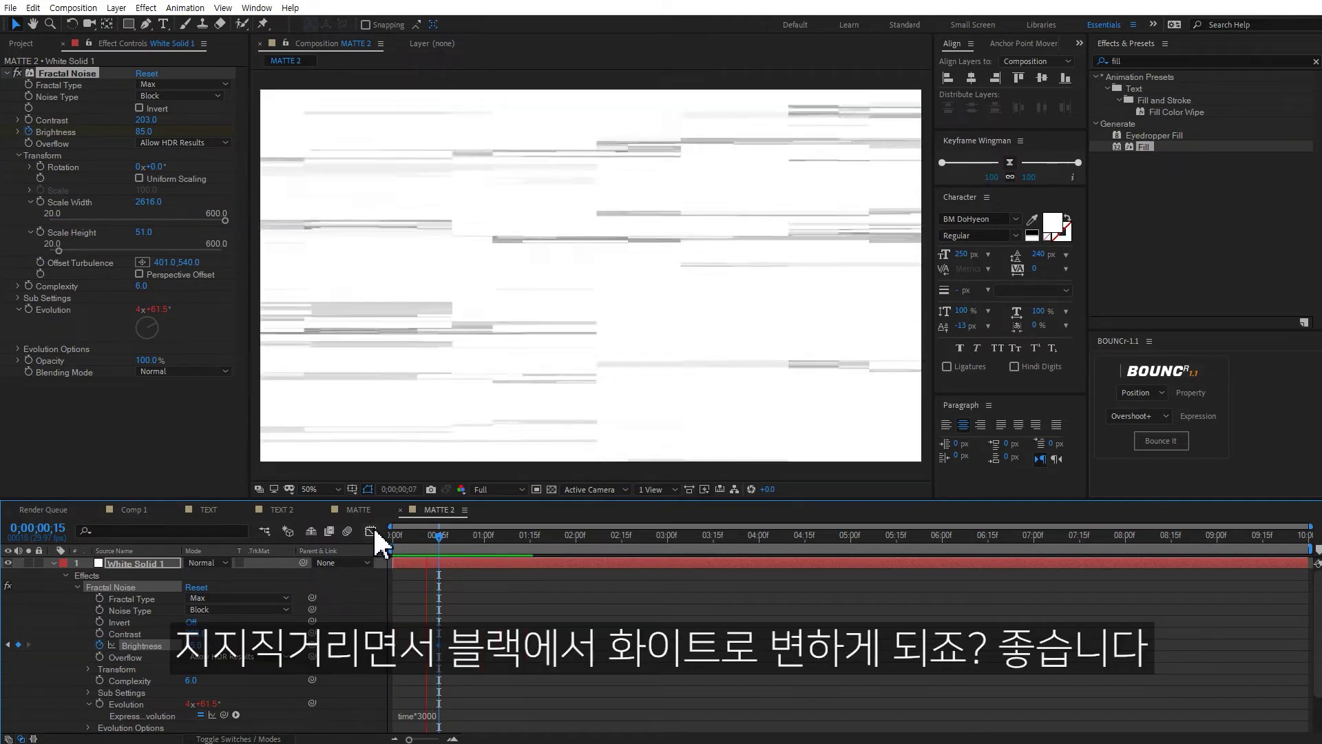
Add MATTE 2 to Comp 1 directly above the havana photo, starting at 1 second with the photo
{"action": "left_click", "coordinate": [129, 510]}
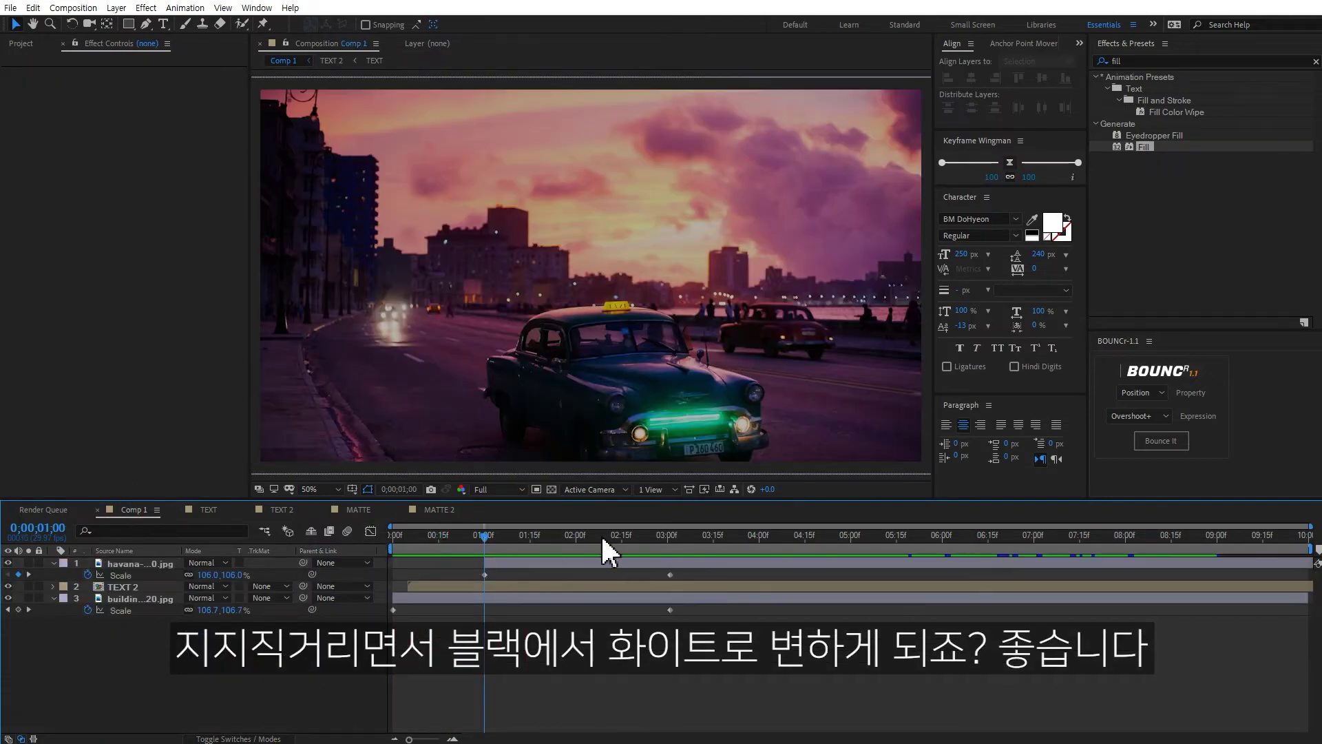
{"action": "left_click", "coordinate": [498, 564]}
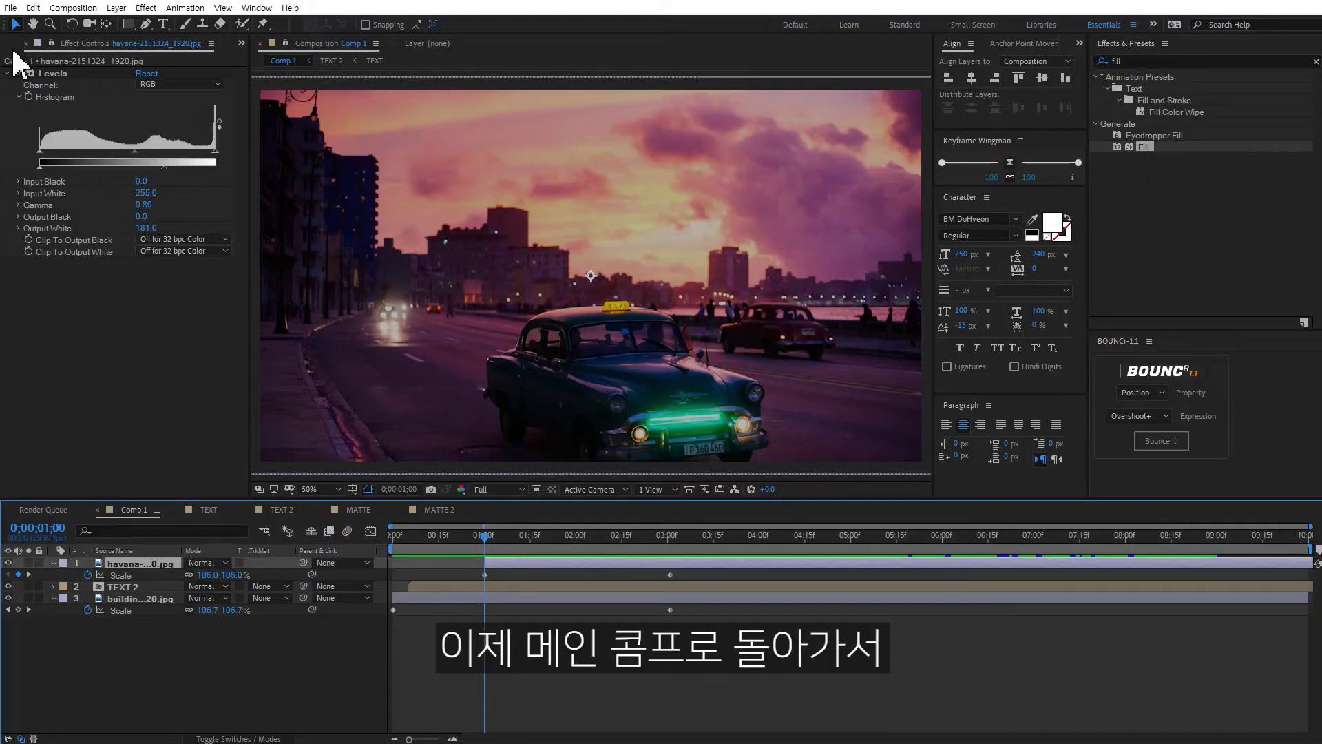
{"action": "left_click", "coordinate": [14, 44]}
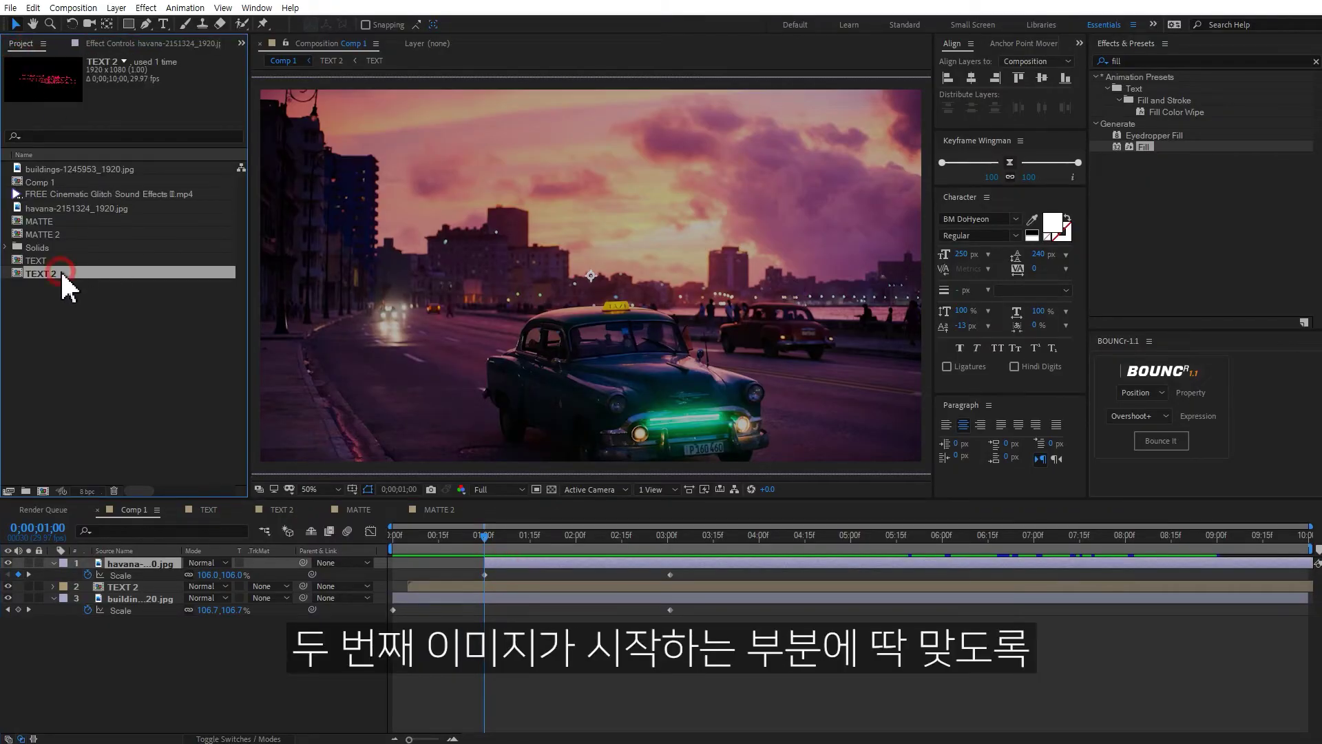
{"action": "left_click_drag", "start_coordinate": [45, 235], "coordinate": [500, 569]}
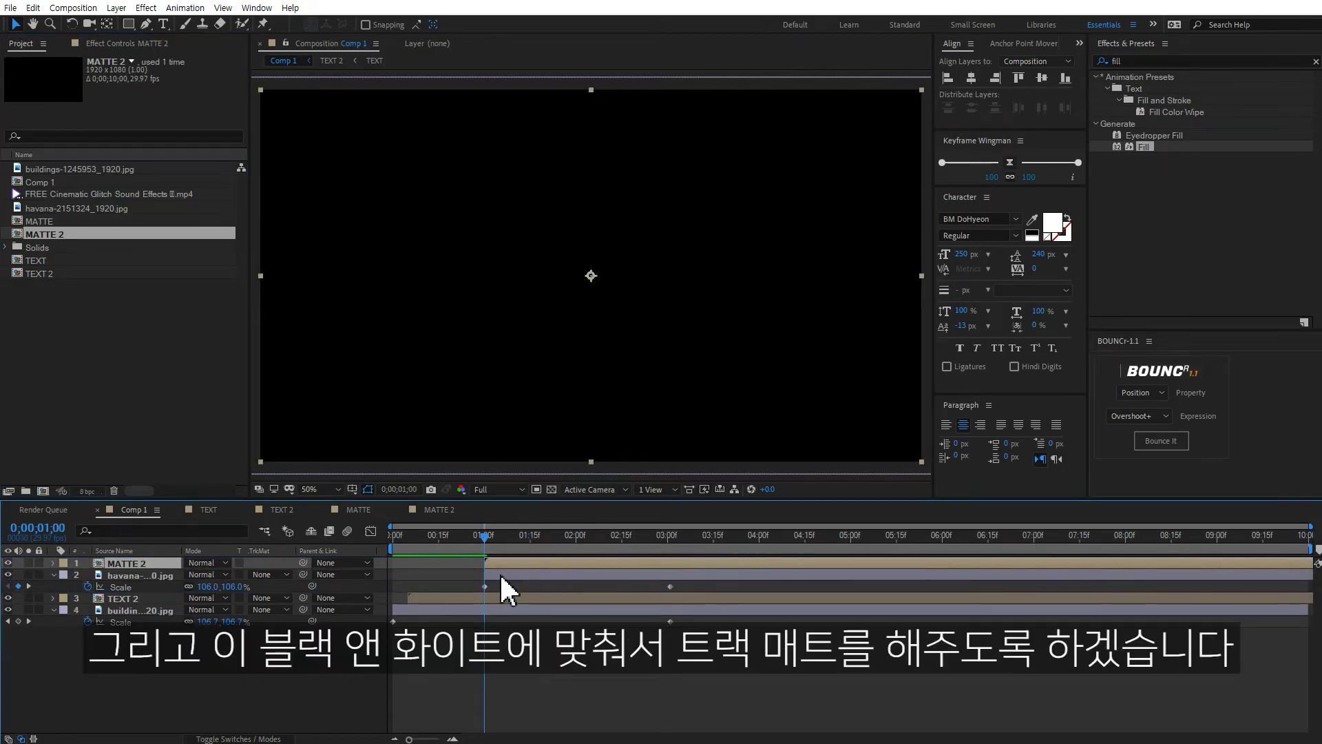
Set the havana photo's track matte to Luma Matte "MATTE 2"
{"action": "left_click", "coordinate": [502, 576]}
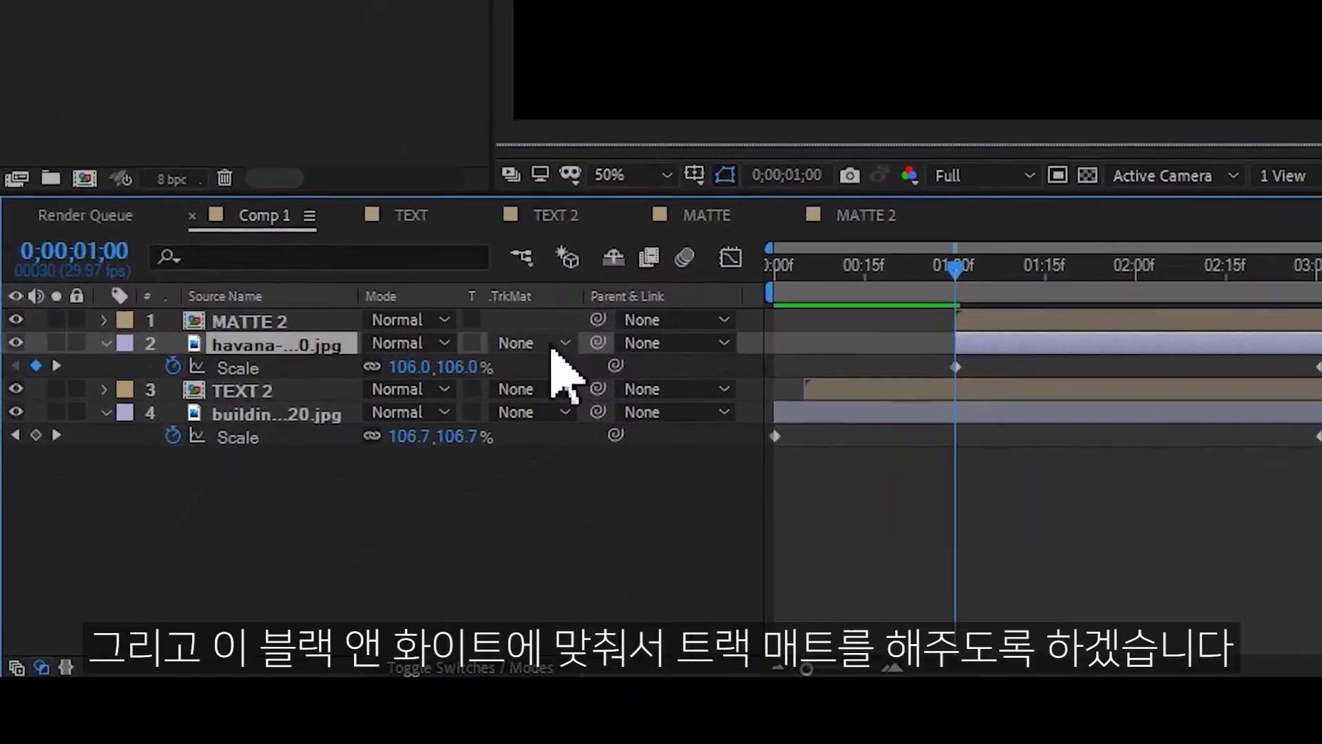
{"action": "left_click", "coordinate": [276, 575]}
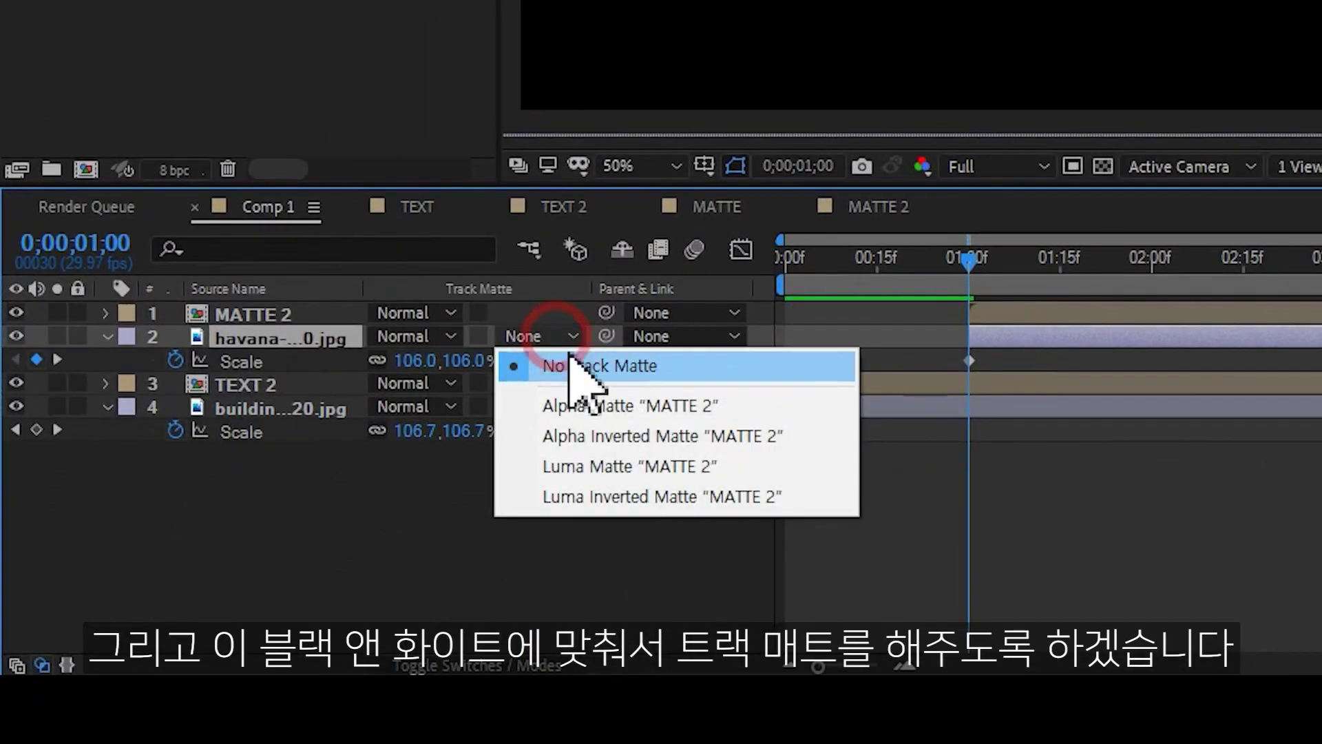
{"action": "left_click", "coordinate": [603, 470]}
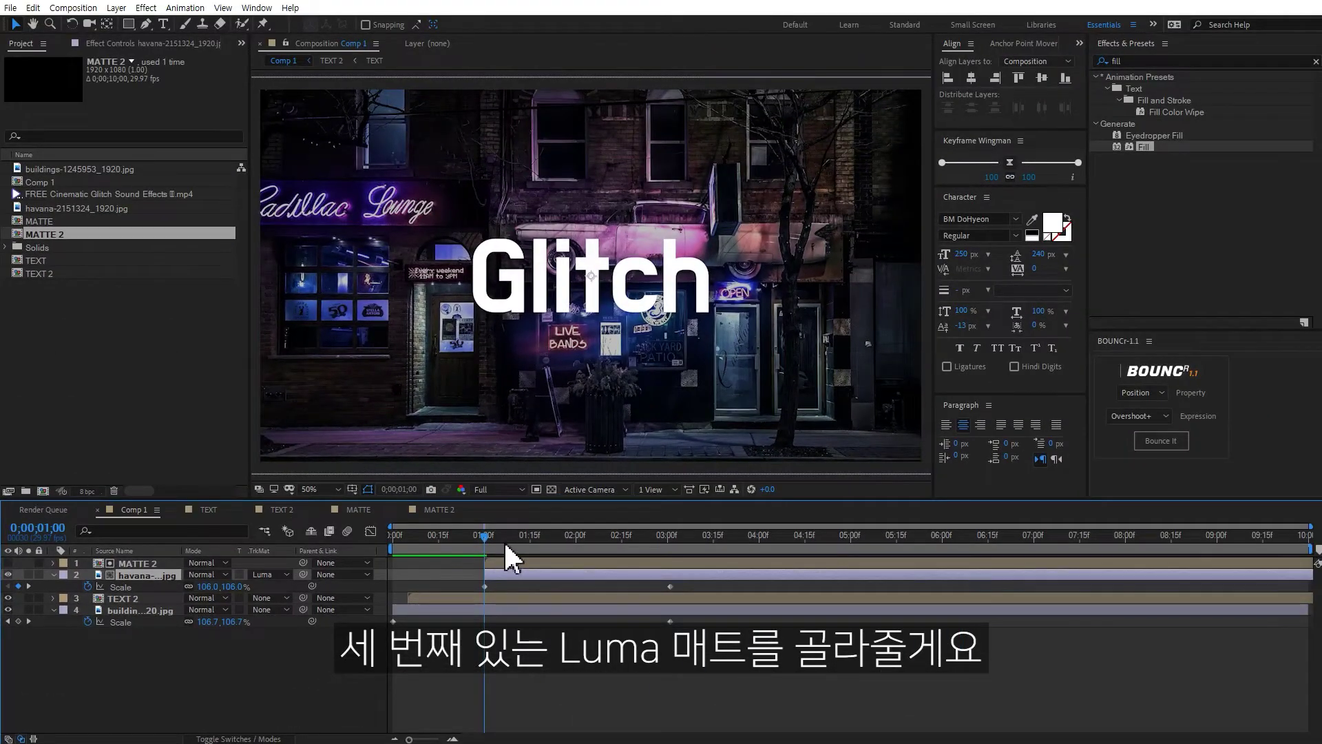
Start the work area at 0 seconds 23 frames and preview the transition between the photos
{"action": "mouse_move", "coordinate": [482, 532]}
{"action": "left_mouse_down"}
{"action": "mouse_move", "coordinate": [531, 531]}
{"action": "mouse_move", "coordinate": [463, 543]}
{"action": "left_mouse_up"}
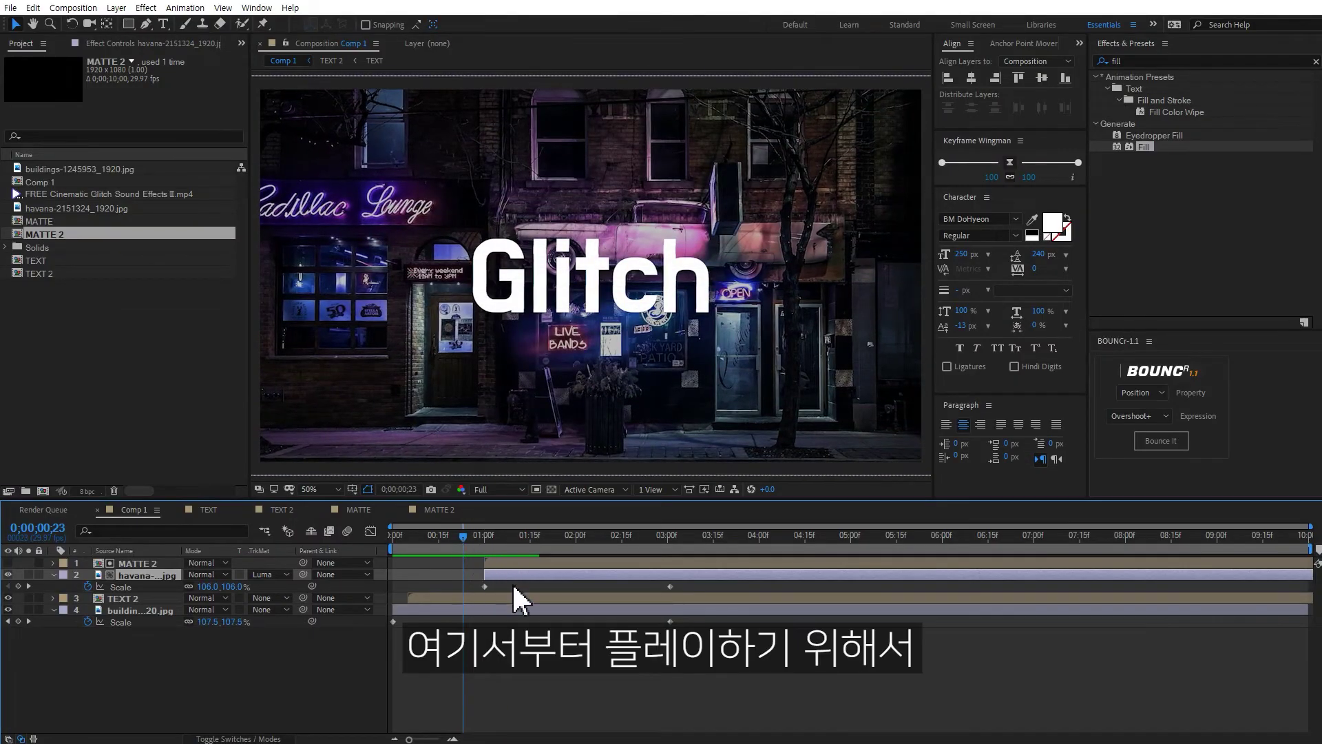
{"action": "key", "text": "b"}
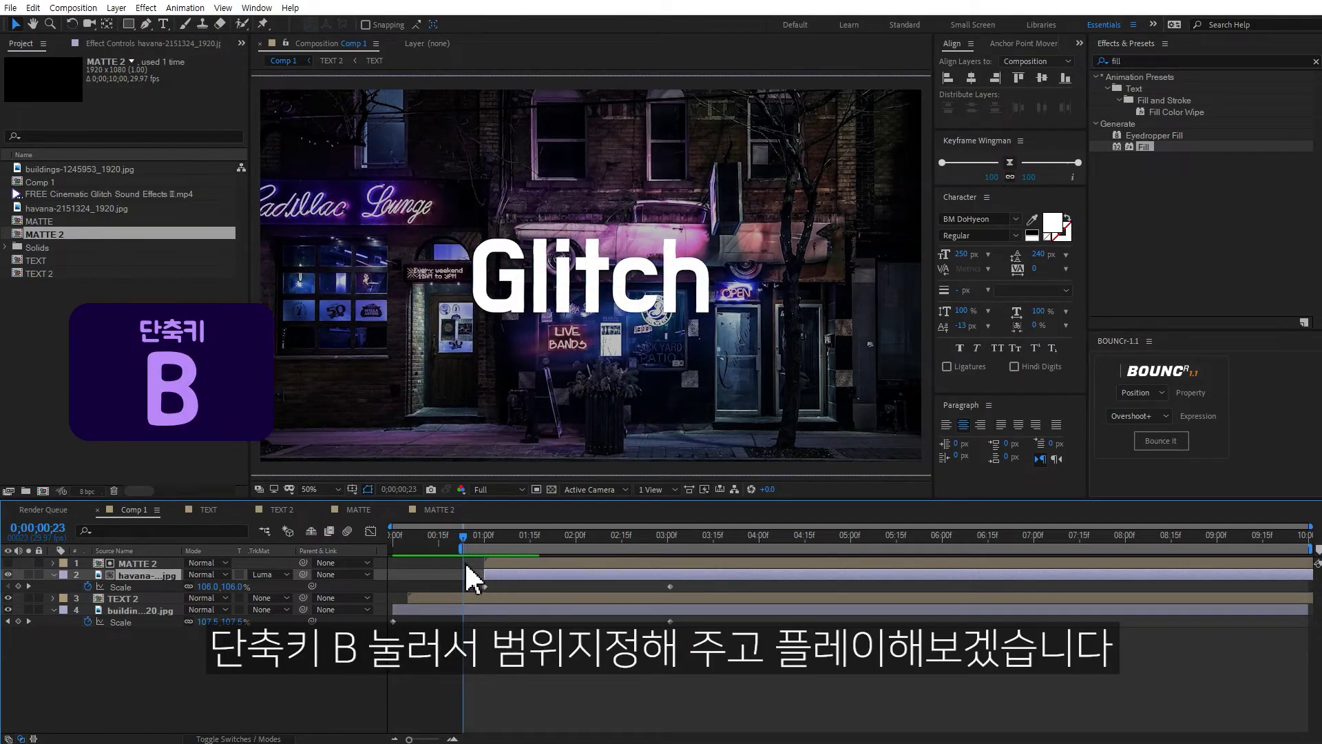
{"action": "key", "text": "space"}
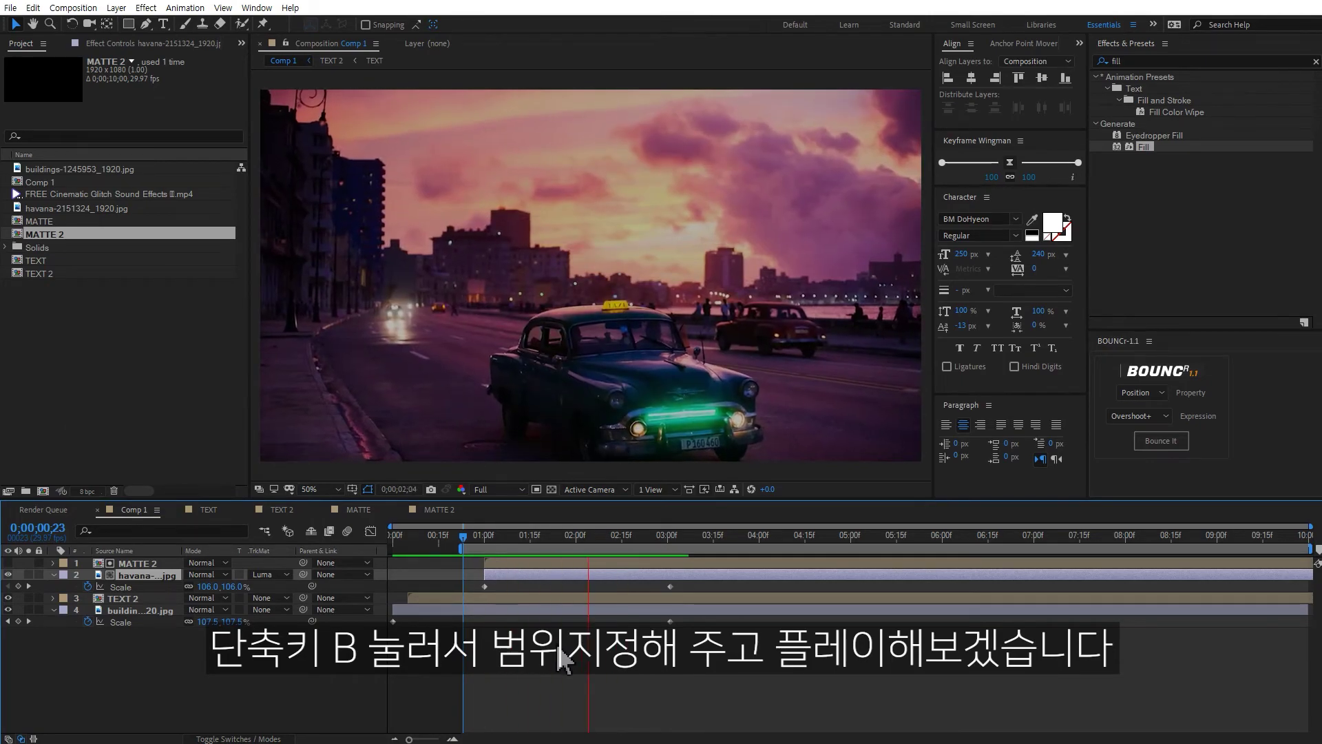
{"action": "key", "text": "space"}
{"action": "key", "text": "space"}
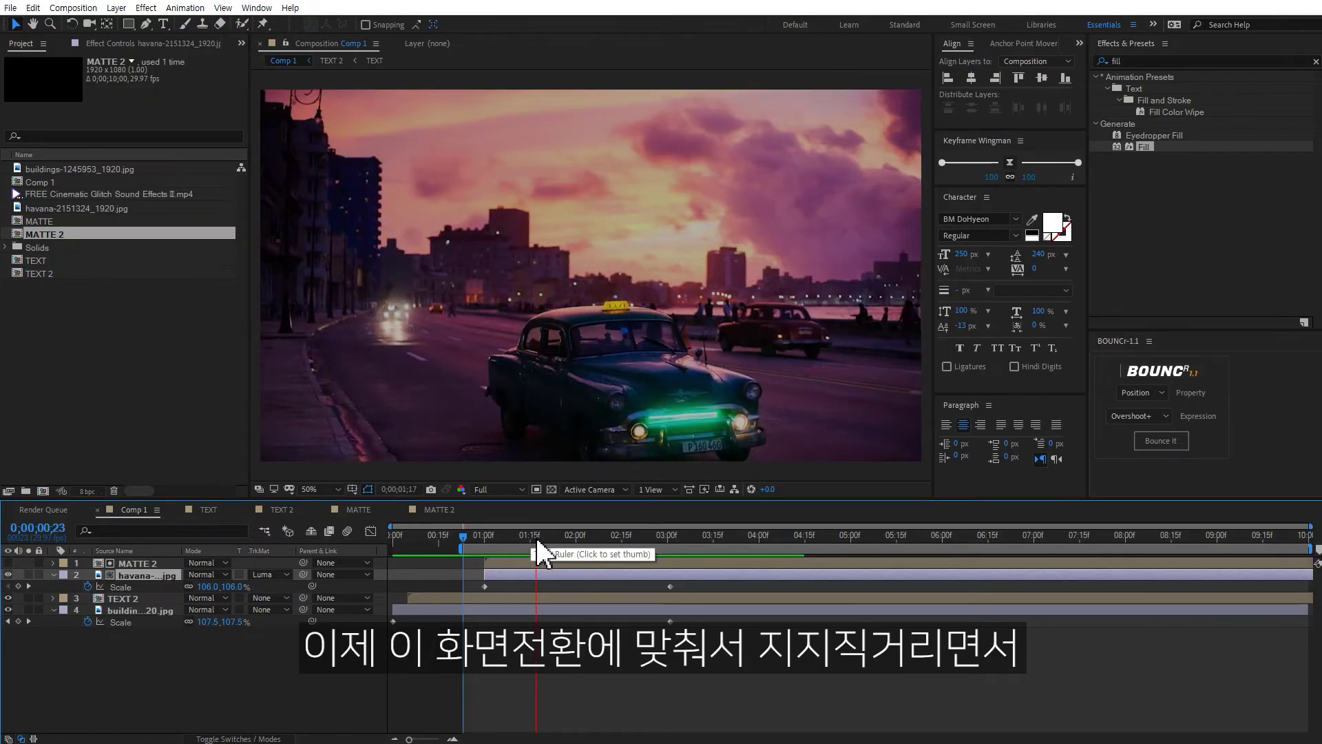
{"action": "key", "text": "space"}
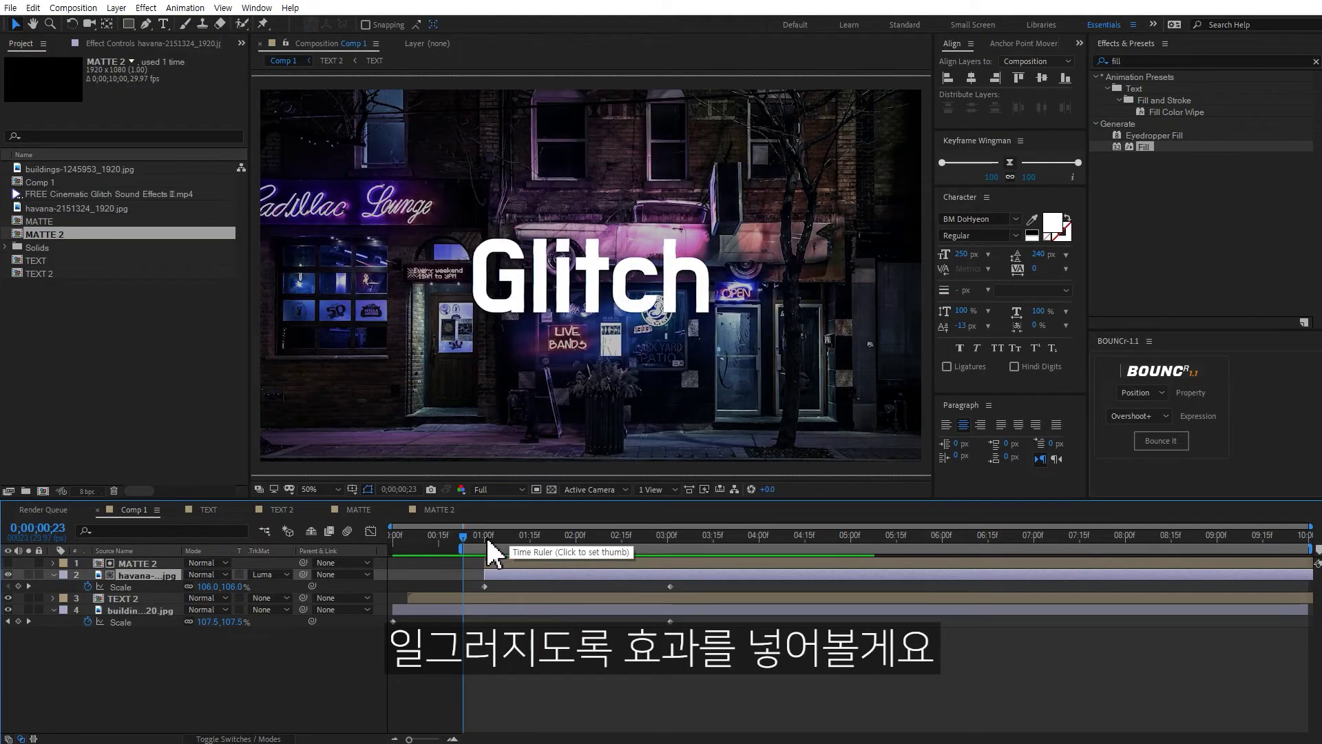
Create an adjustment layer on top of the Comp 1 layers that starts at 1 second 4 frames
{"action": "left_click", "coordinate": [496, 540]}
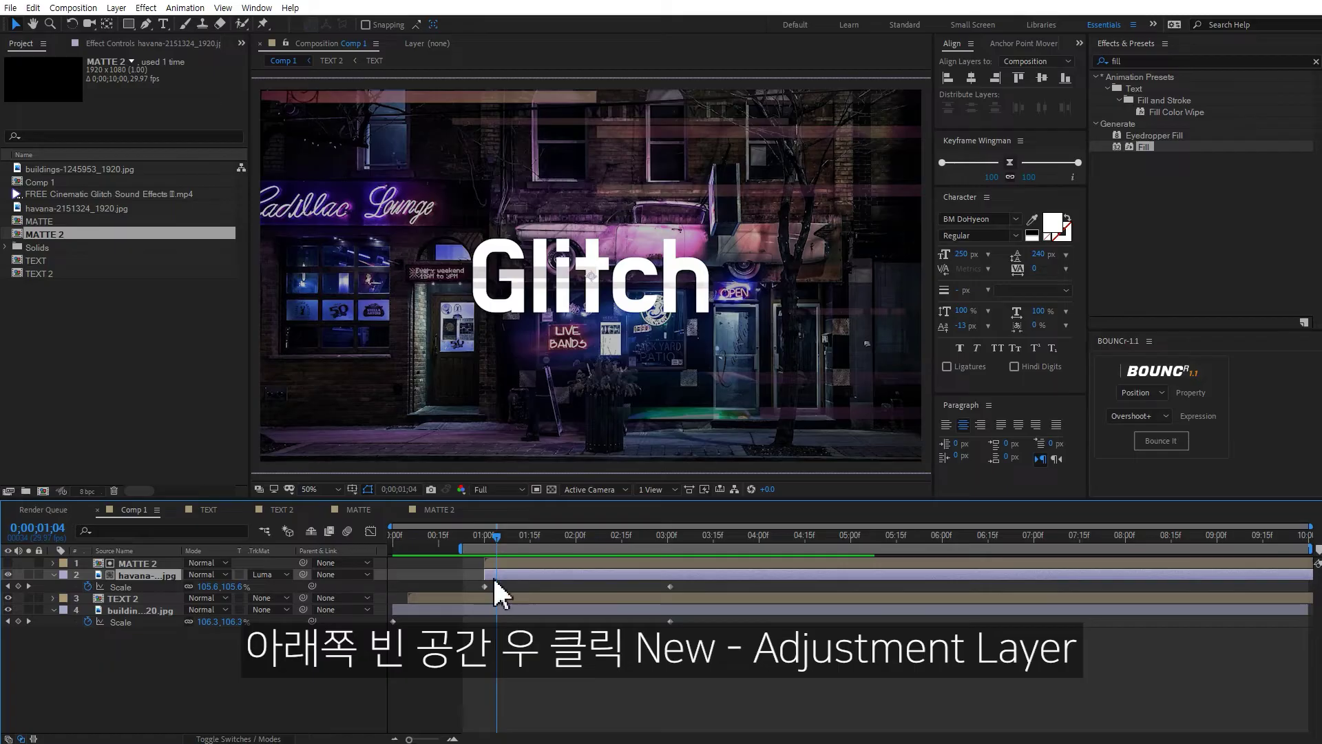
{"action": "right_click", "coordinate": [267, 667]}
{"action": "mouse_move", "coordinate": [340, 514]}
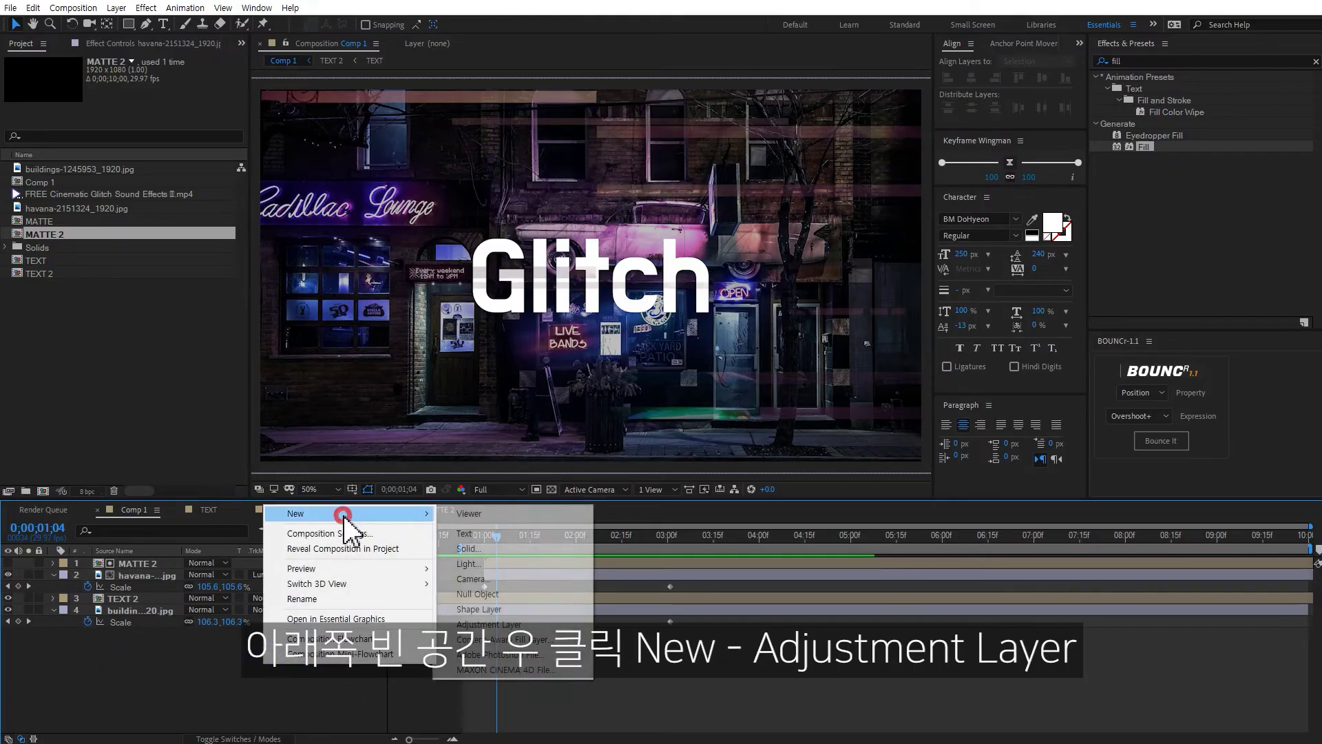
{"action": "left_click", "coordinate": [531, 626]}
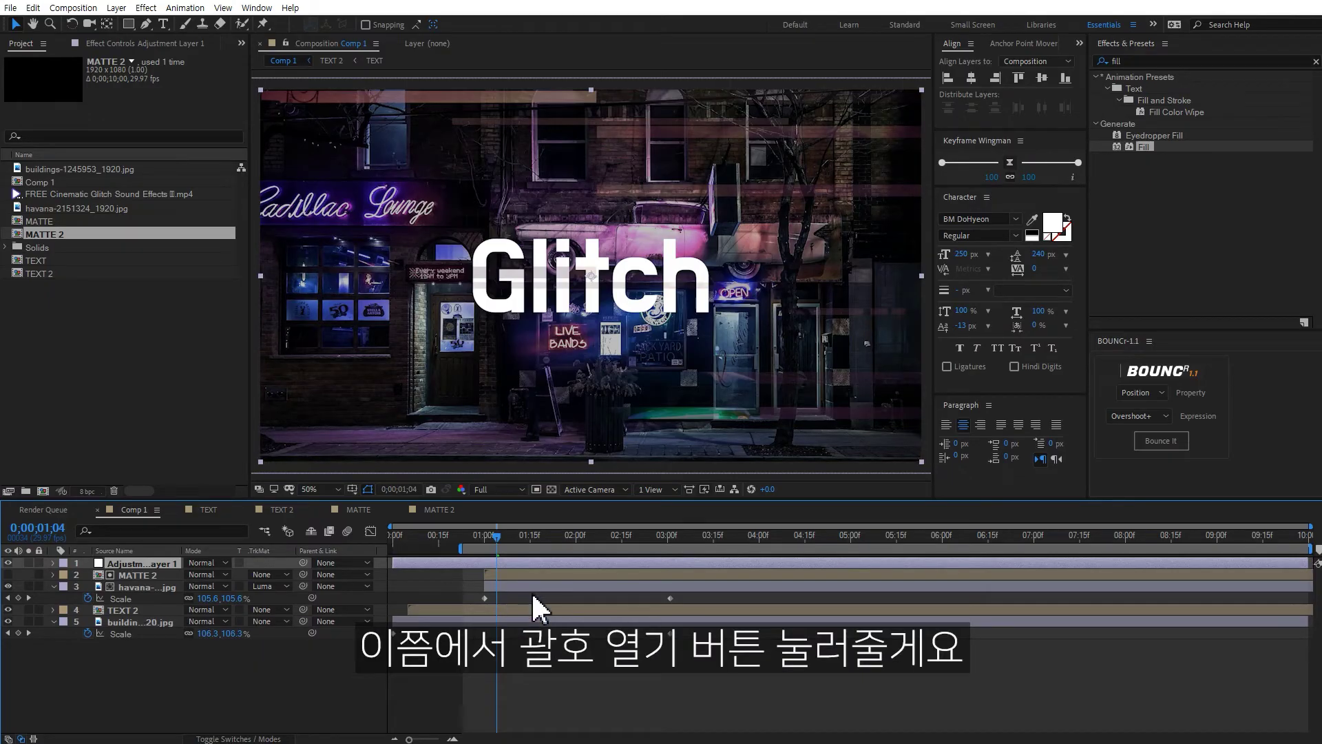
{"action": "key", "text": "bracketleft"}
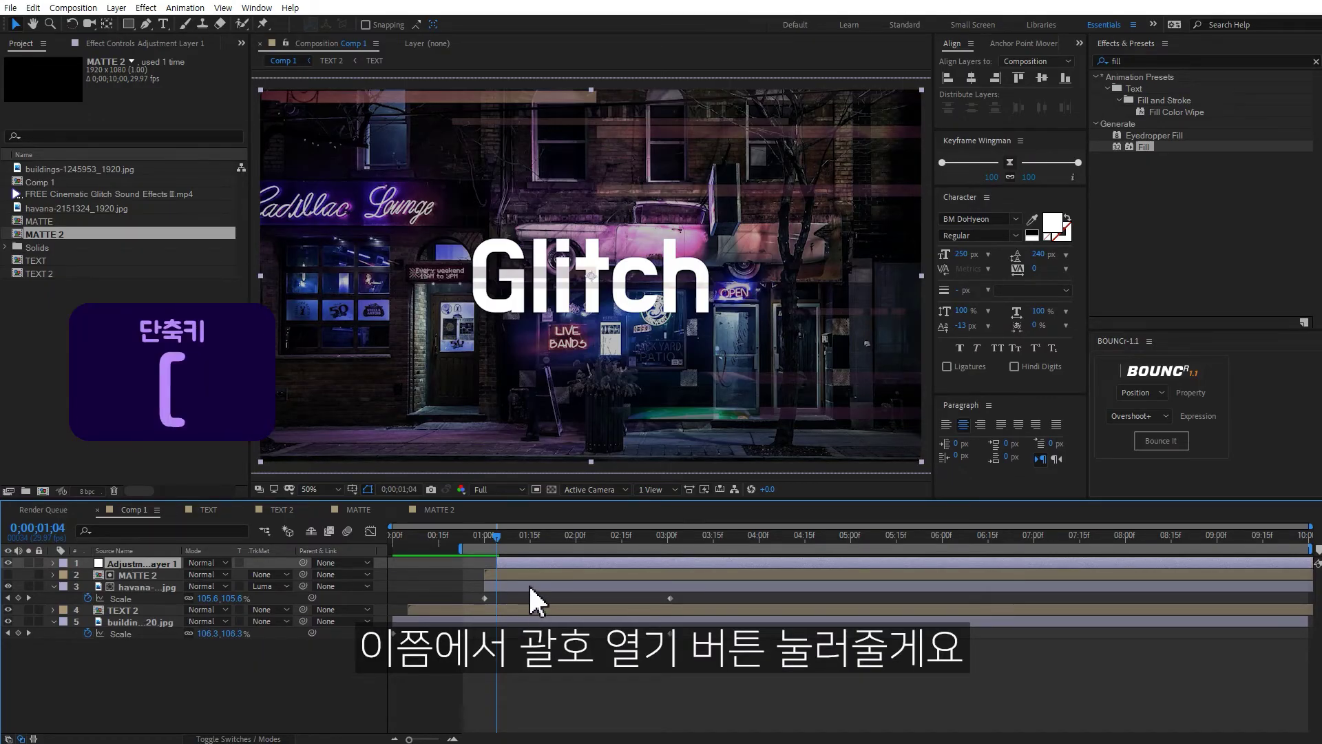
Apply a Displacement Map effect to the adjustment layer and use MATTE 2 as its displacement map layer
{"action": "left_click", "coordinate": [1147, 61]}
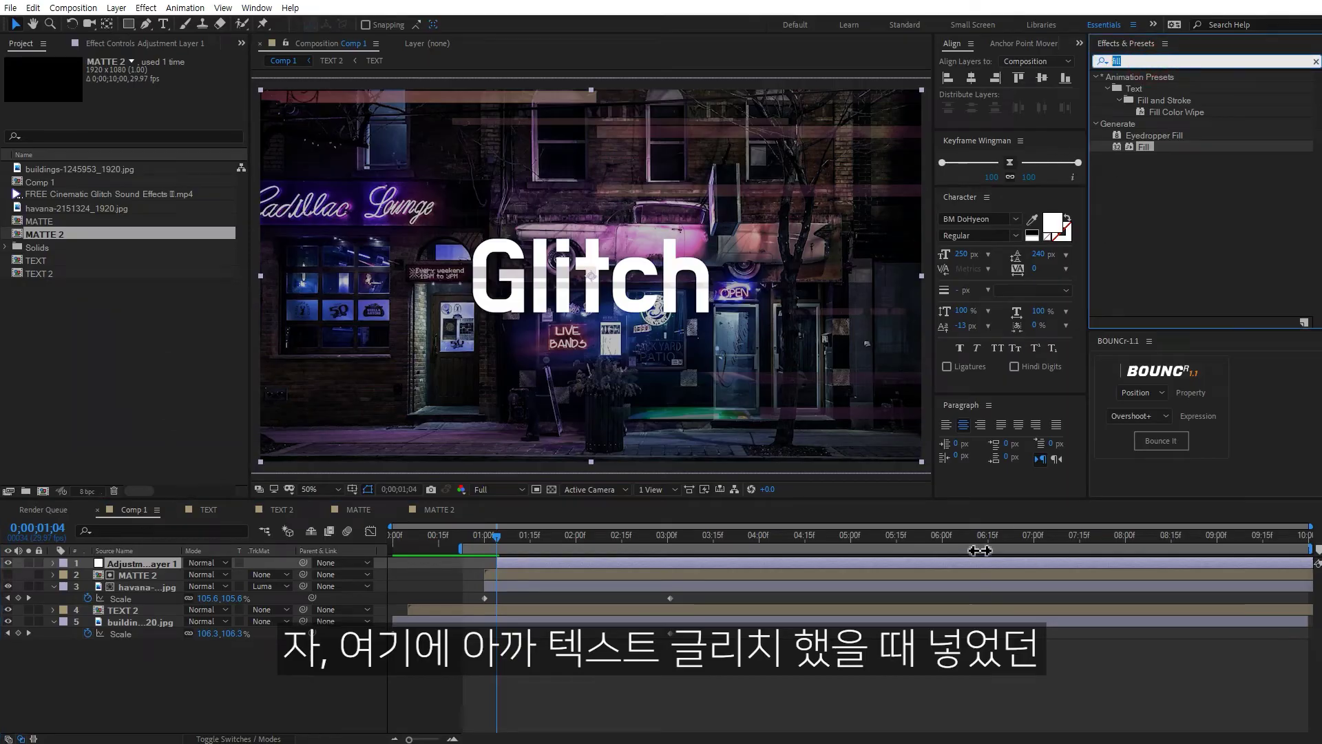
{"action": "type", "text": "displace"}
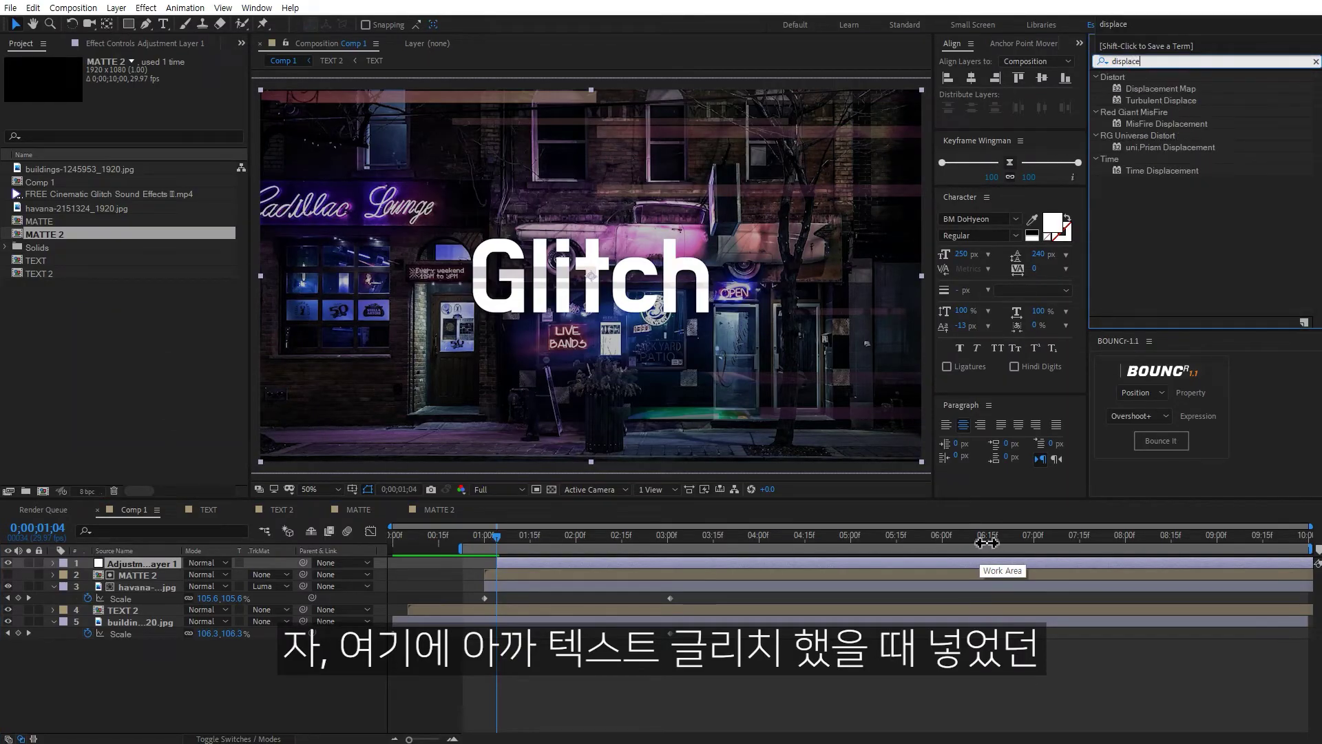
{"action": "double_click", "coordinate": [1167, 90]}
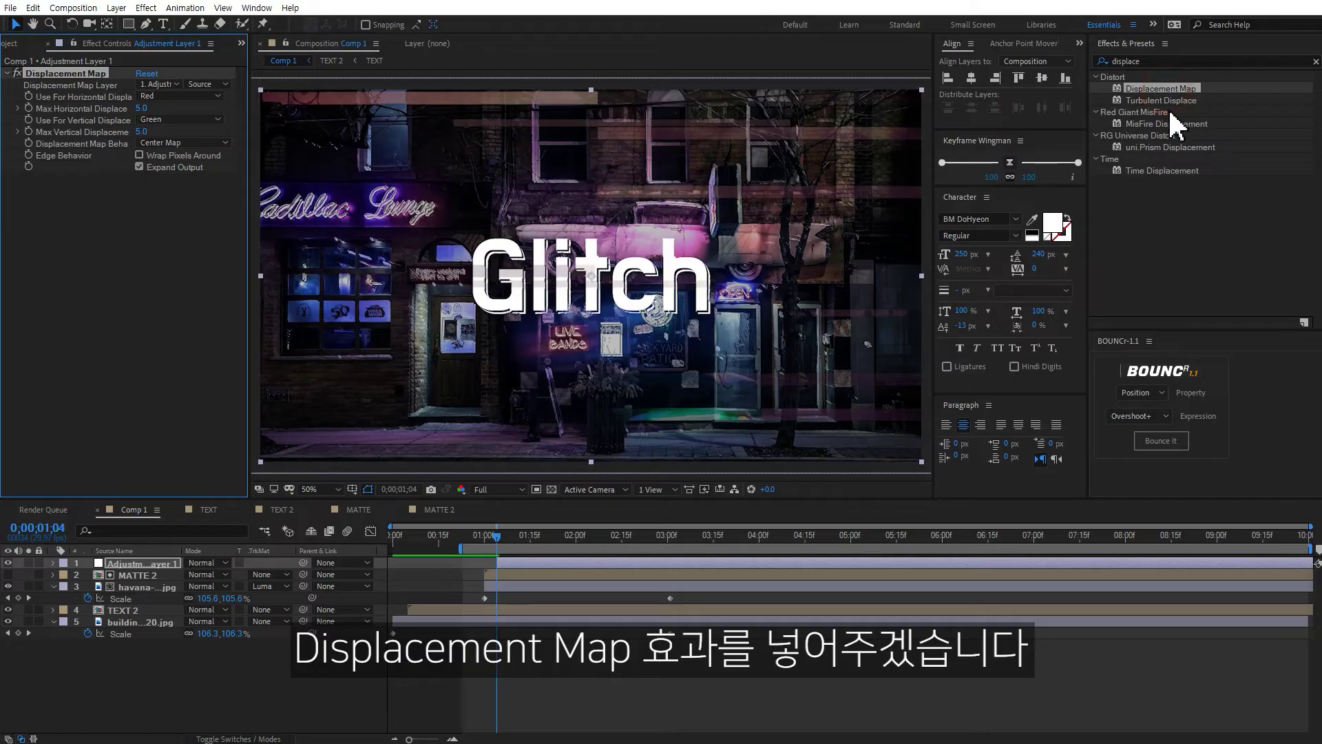
{"action": "left_click", "coordinate": [164, 85]}
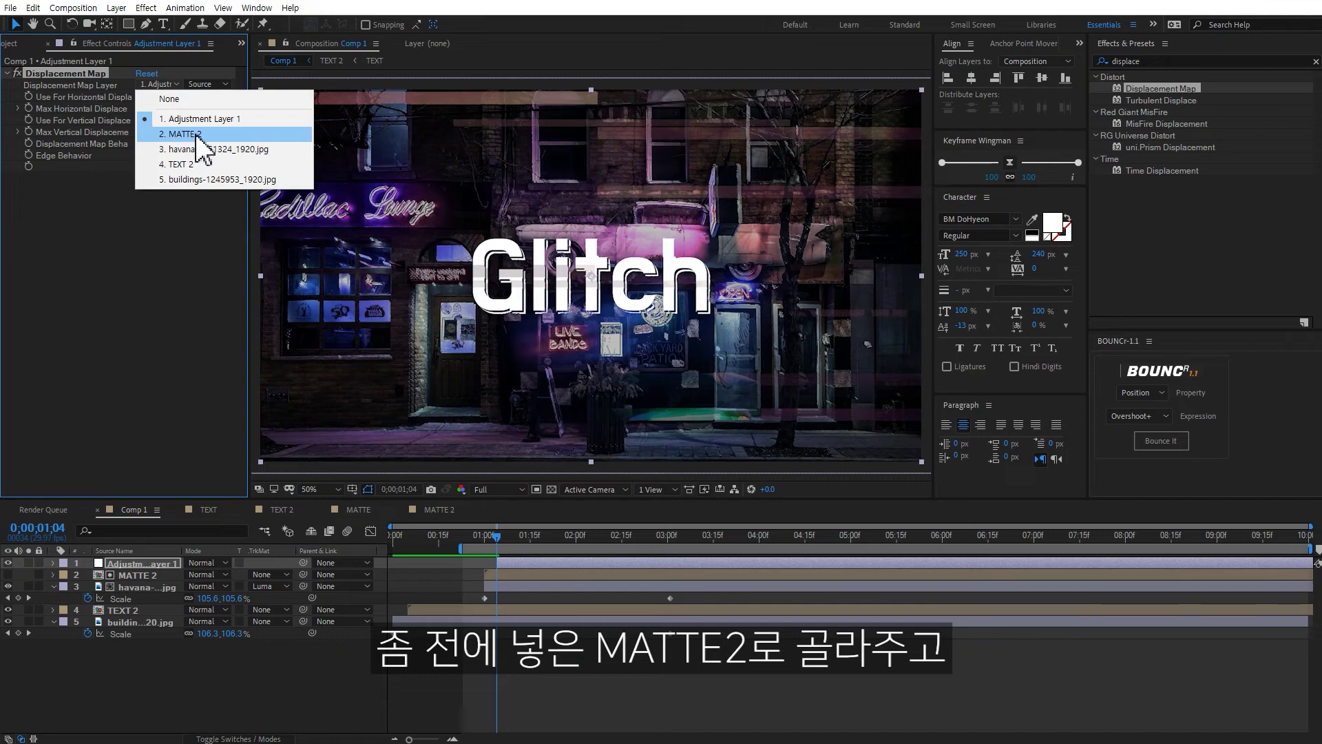
{"action": "left_click", "coordinate": [201, 134]}
Set the maximum vertical displacement to 0 and the horizontal to 2050, and enable Wrap Pixels Around
{"action": "left_click", "coordinate": [142, 131]}
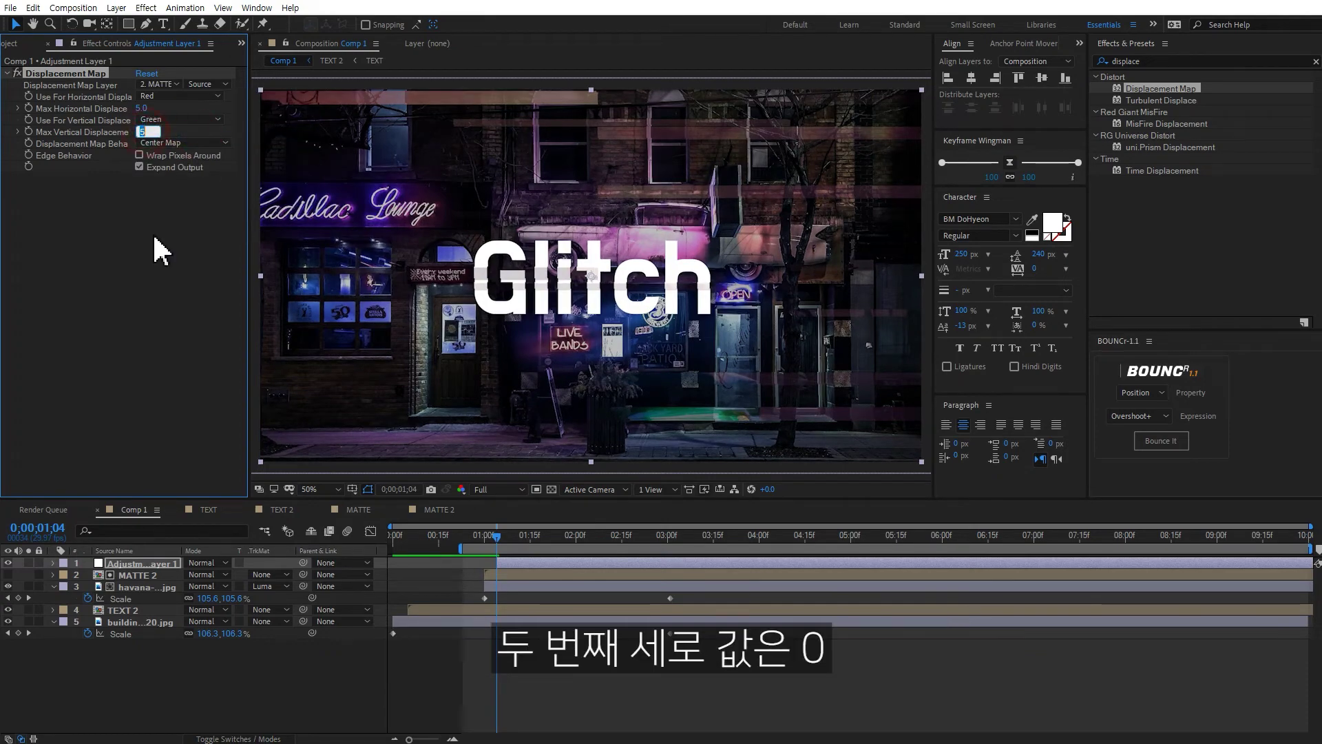
{"action": "left_click", "coordinate": [140, 256]}
{"action": "left_click_drag", "start_coordinate": [144, 107], "coordinate": [1213, 133]}
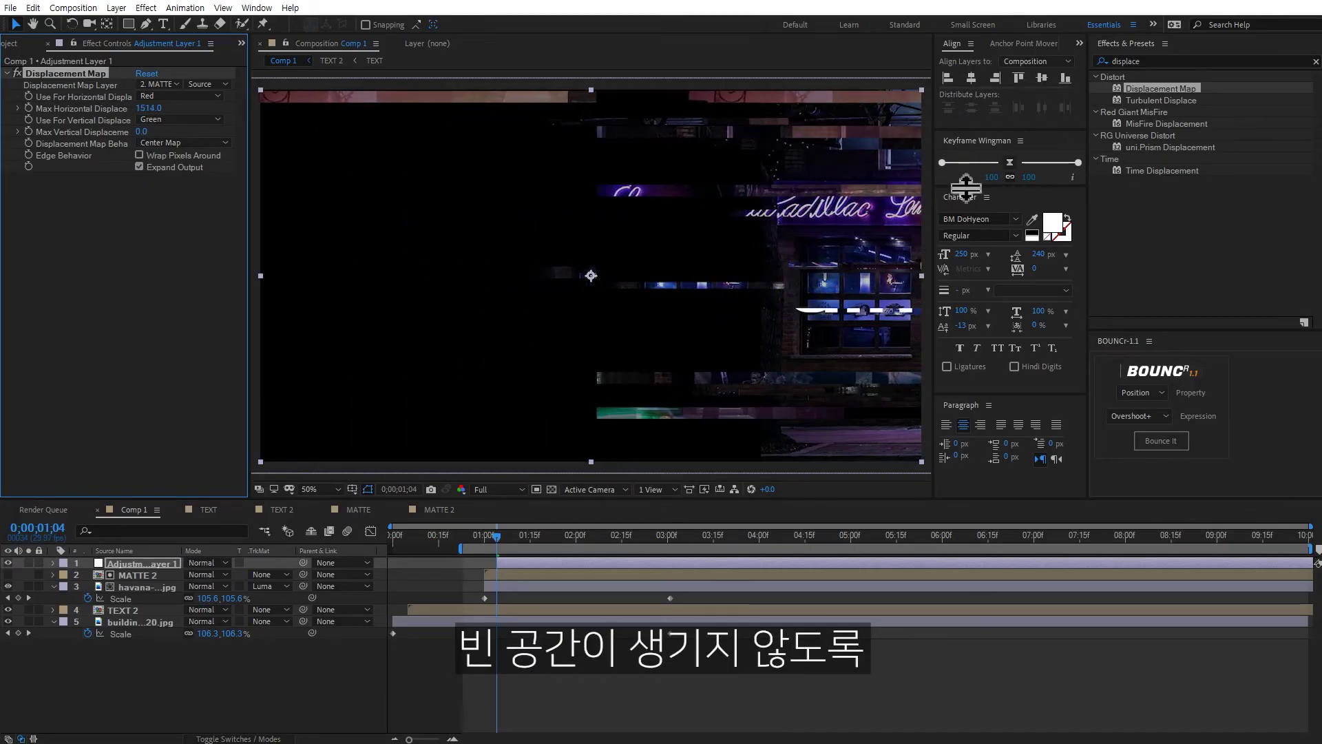
{"action": "left_click", "coordinate": [139, 155]}
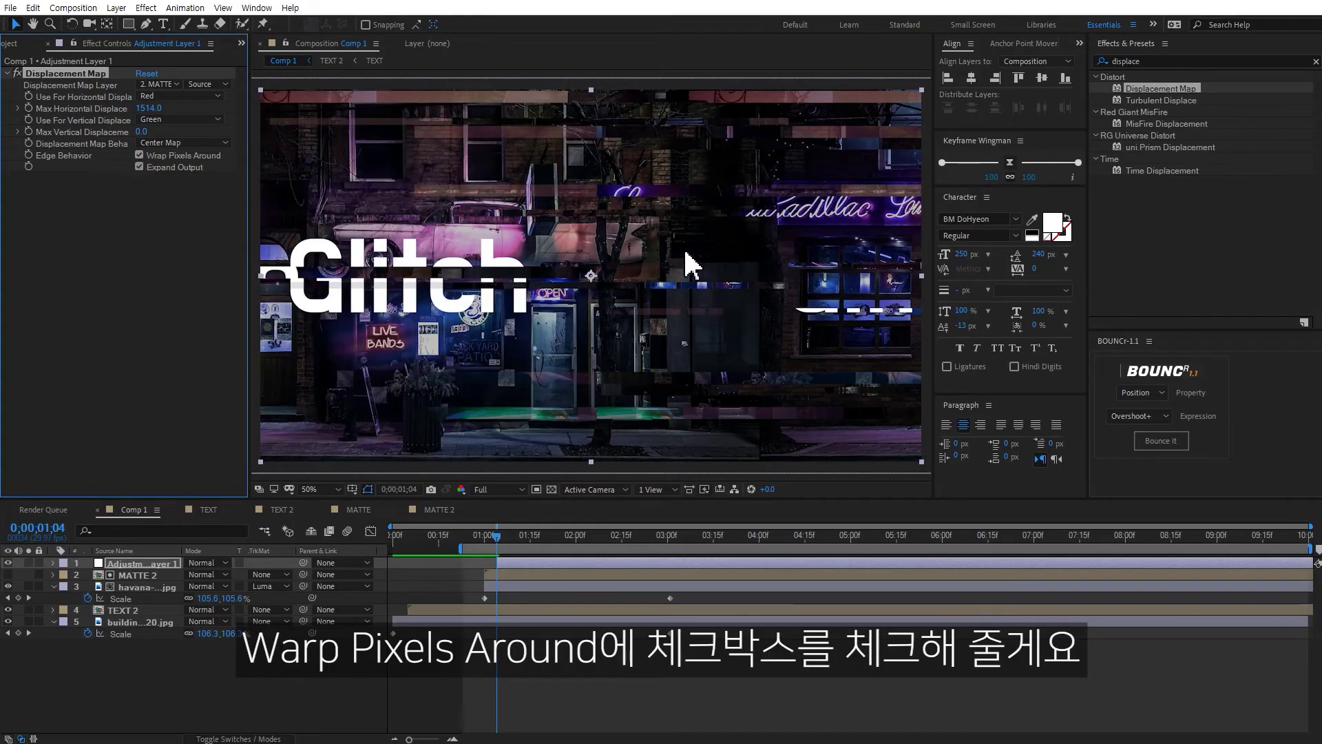
{"action": "left_click_drag", "start_coordinate": [151, 108], "coordinate": [565, 115]}
Split the adjustment layer at 1 second 12 frames, delete the part after the cut, and preview the short glitch
{"action": "left_click_drag", "start_coordinate": [497, 535], "coordinate": [518, 536]}
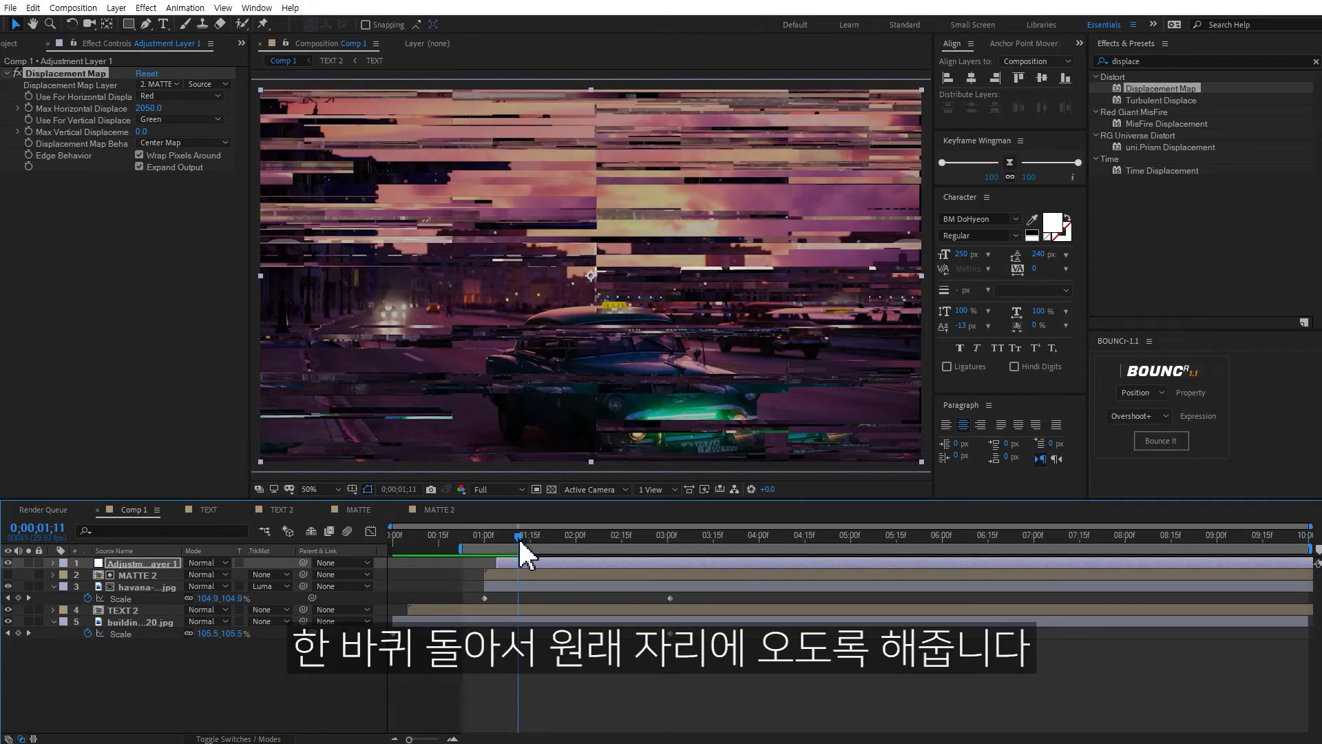
{"action": "key", "text": "space"}
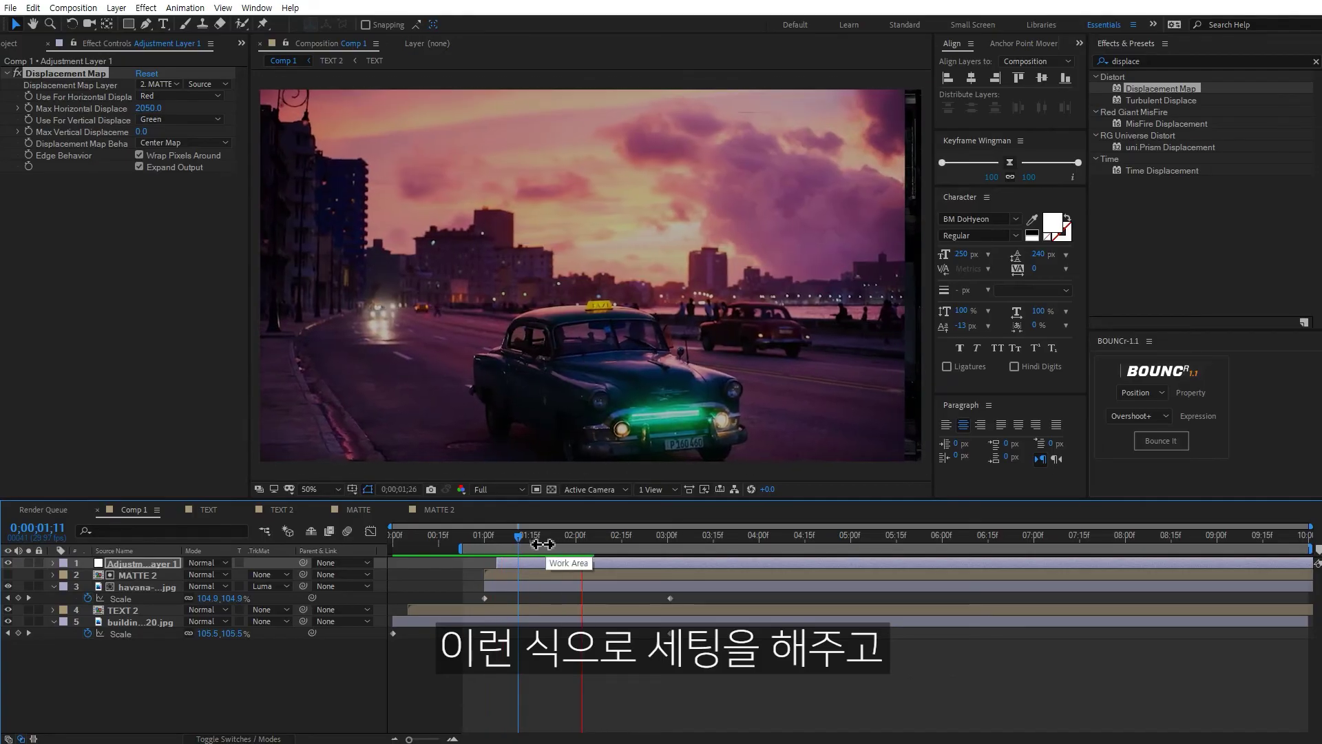
{"action": "left_click", "coordinate": [521, 534]}
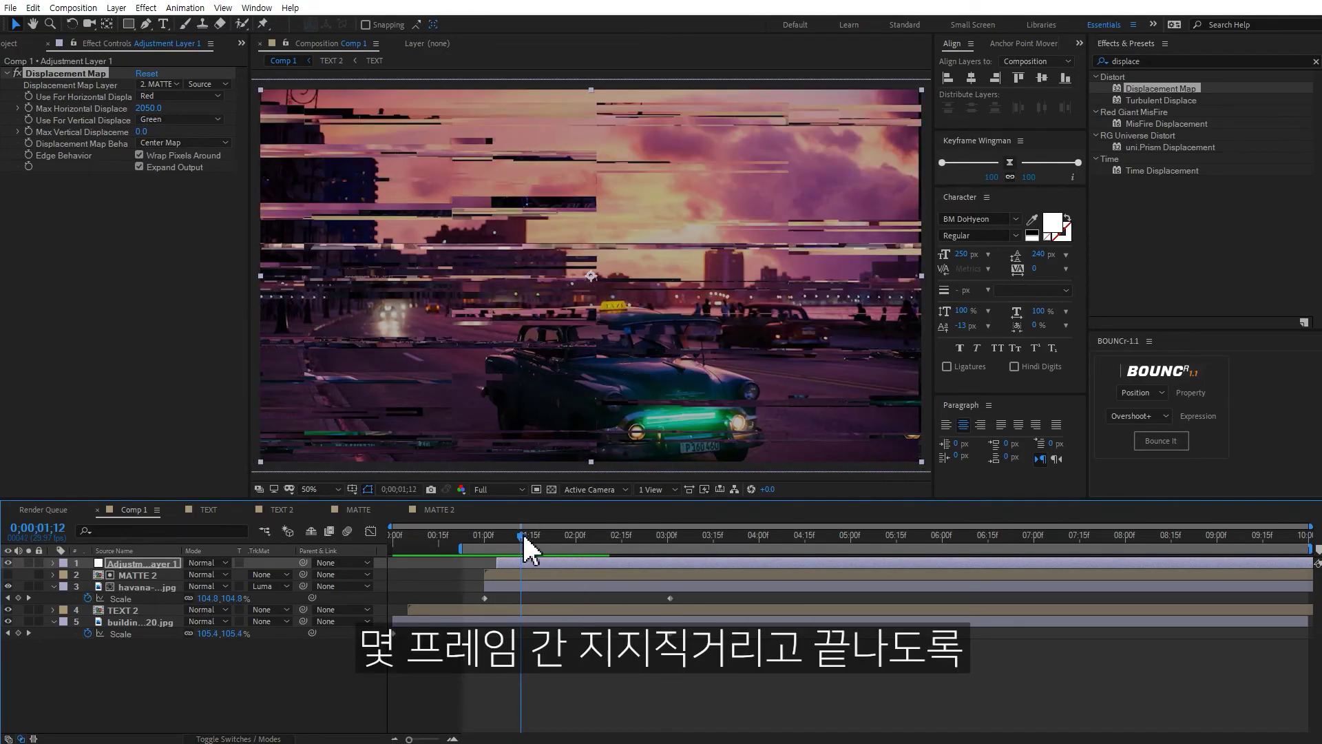
{"action": "left_click", "coordinate": [528, 561]}
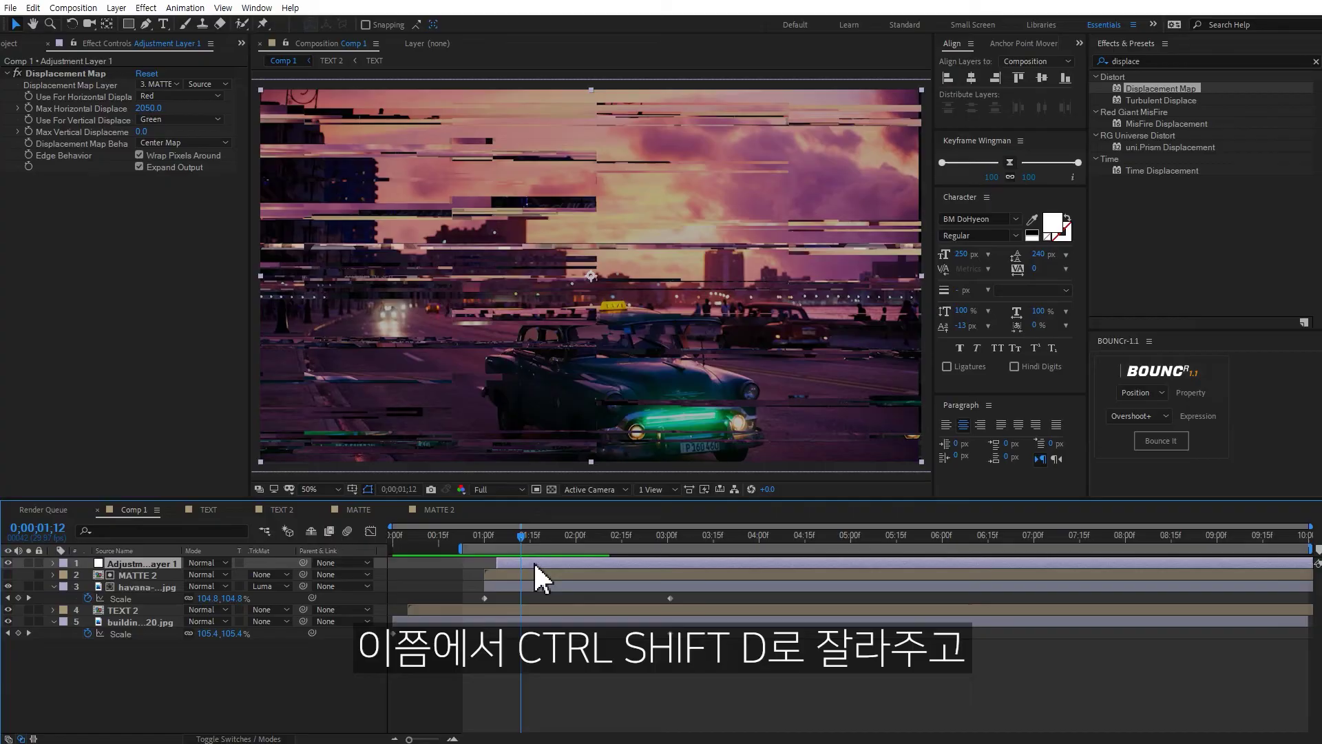
{"action": "key", "text": "ctrl+shift+d"}
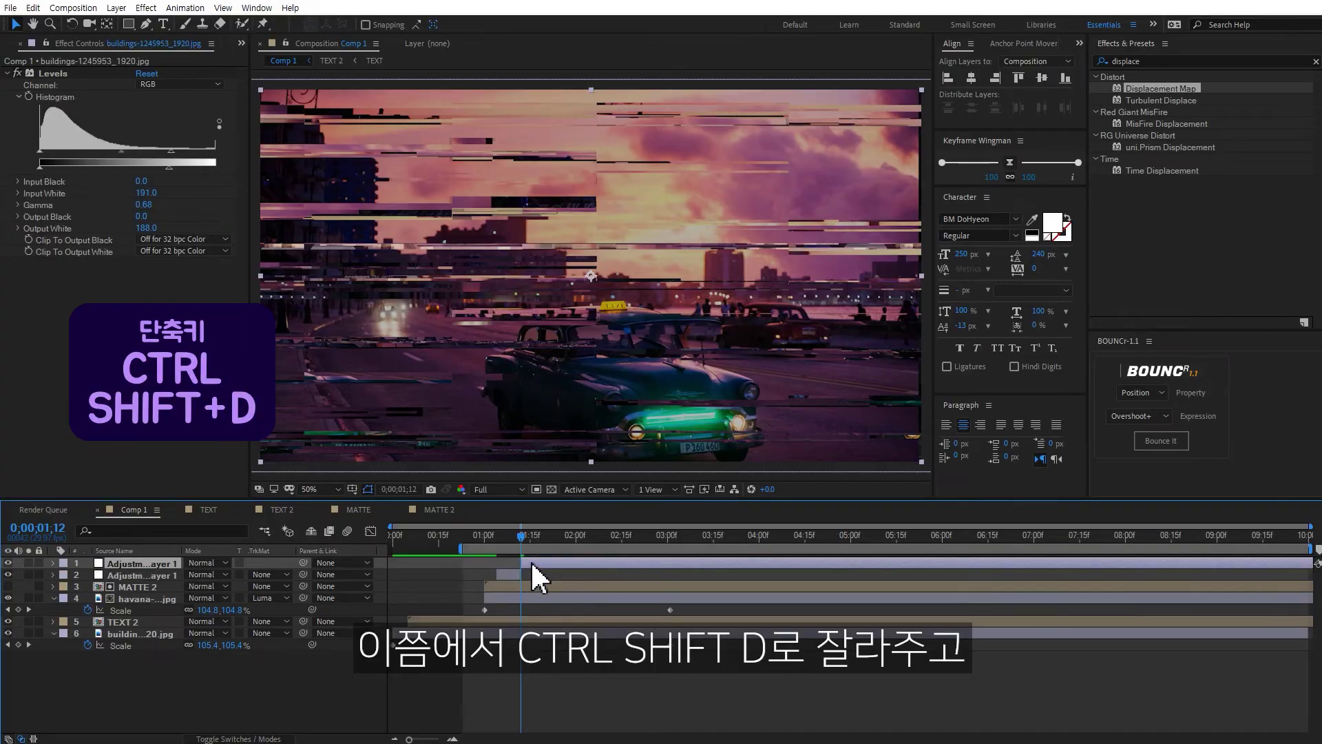
{"action": "key", "text": "Delete"}
{"action": "key", "text": "space"}
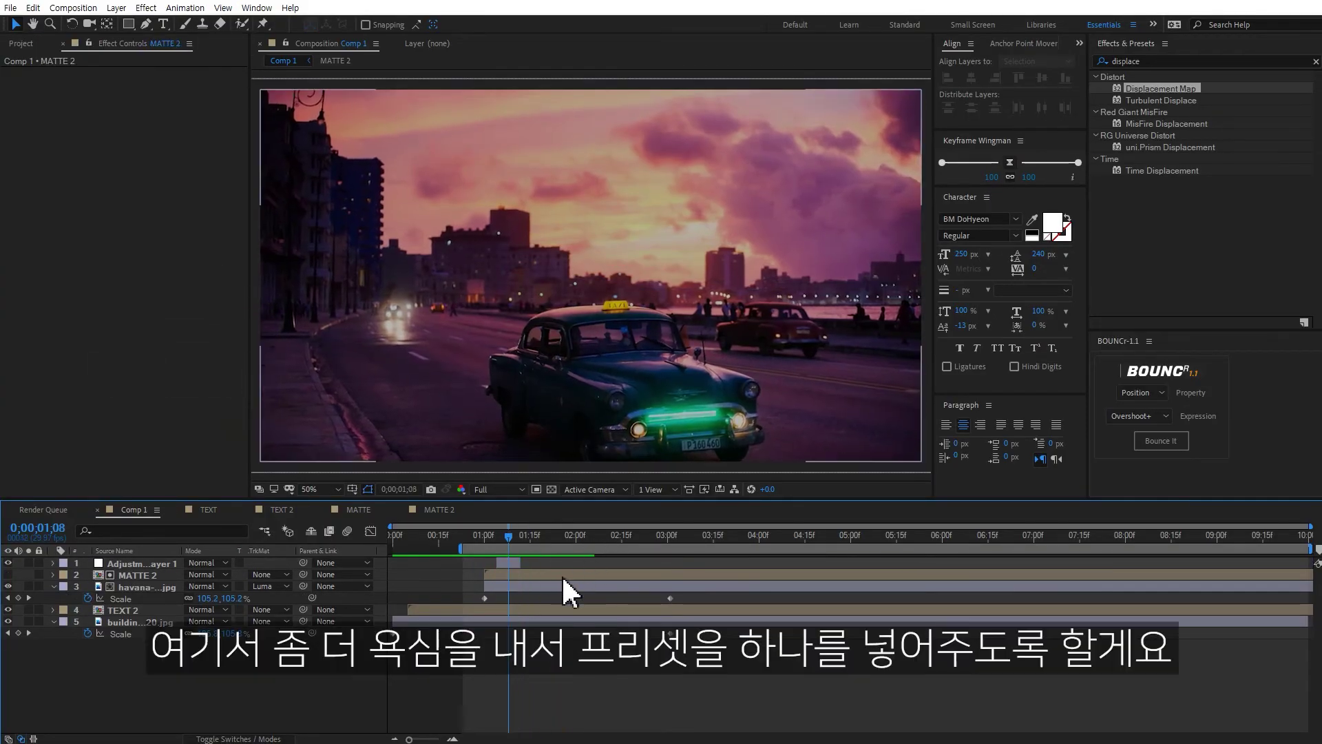
{"action": "key", "text": "space"}
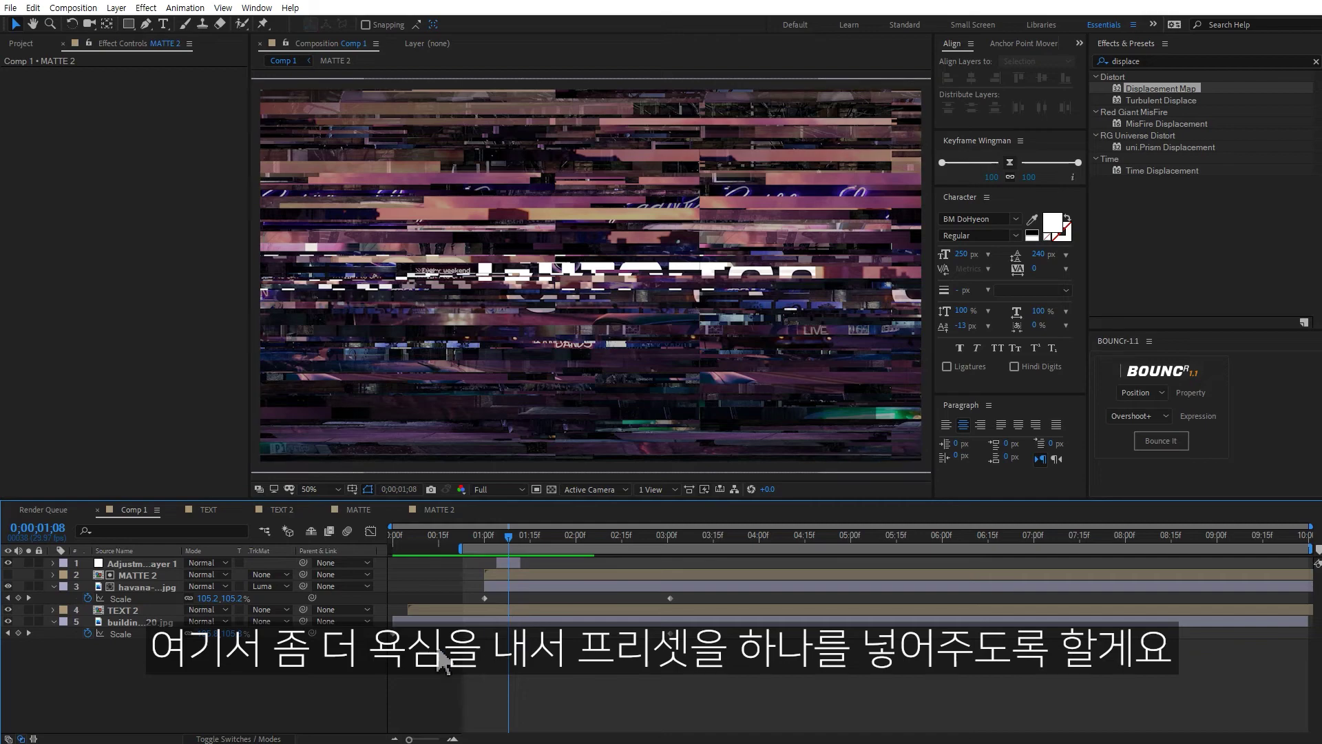
Create a second adjustment layer on top and trim its start to 1 second 4 frames, in line with the first
{"action": "right_click", "coordinate": [254, 688]}
{"action": "mouse_move", "coordinate": [341, 525]}
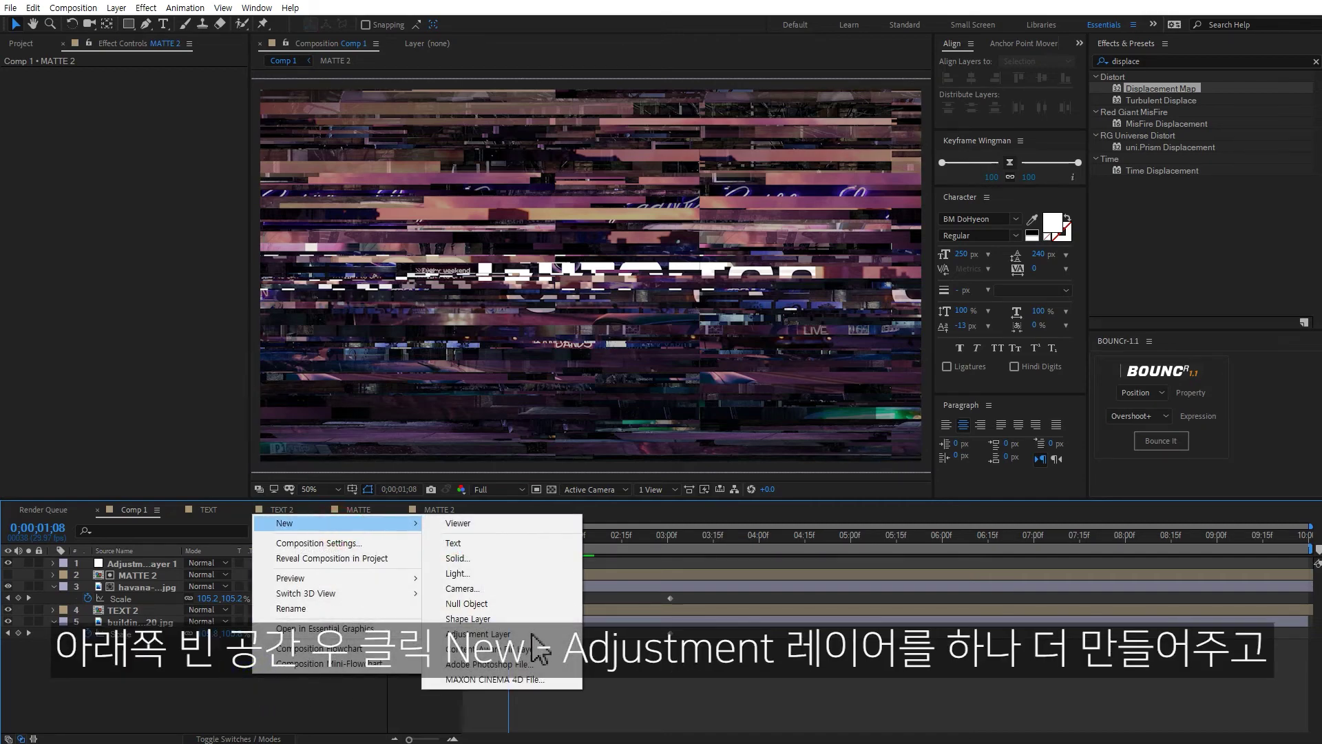
{"action": "left_click", "coordinate": [541, 634]}
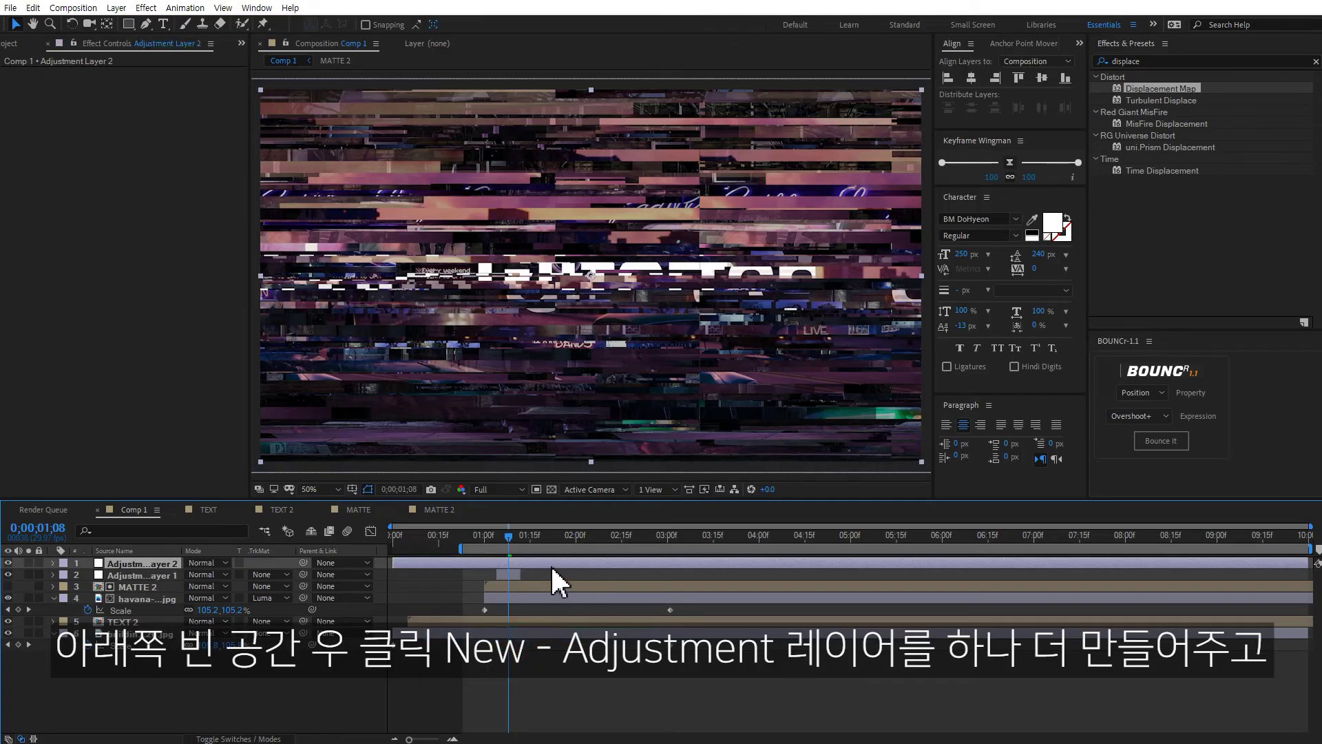
{"action": "key", "text": "alt+bracketleft"}
{"action": "left_click_drag", "start_coordinate": [526, 563], "coordinate": [527, 567]}
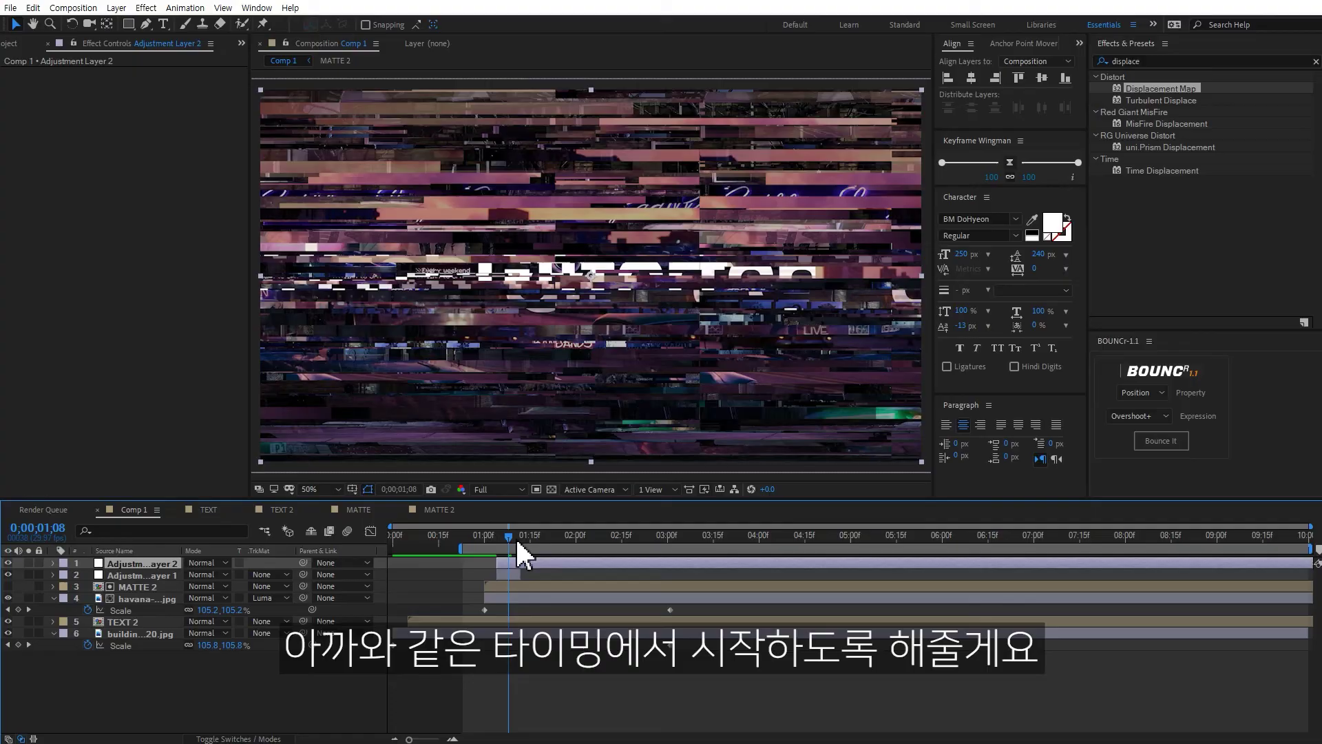
Apply the Bad TV 2 - old animation preset to the second adjustment layer
{"action": "left_click", "coordinate": [1145, 60]}
{"action": "type", "text": "tv"}
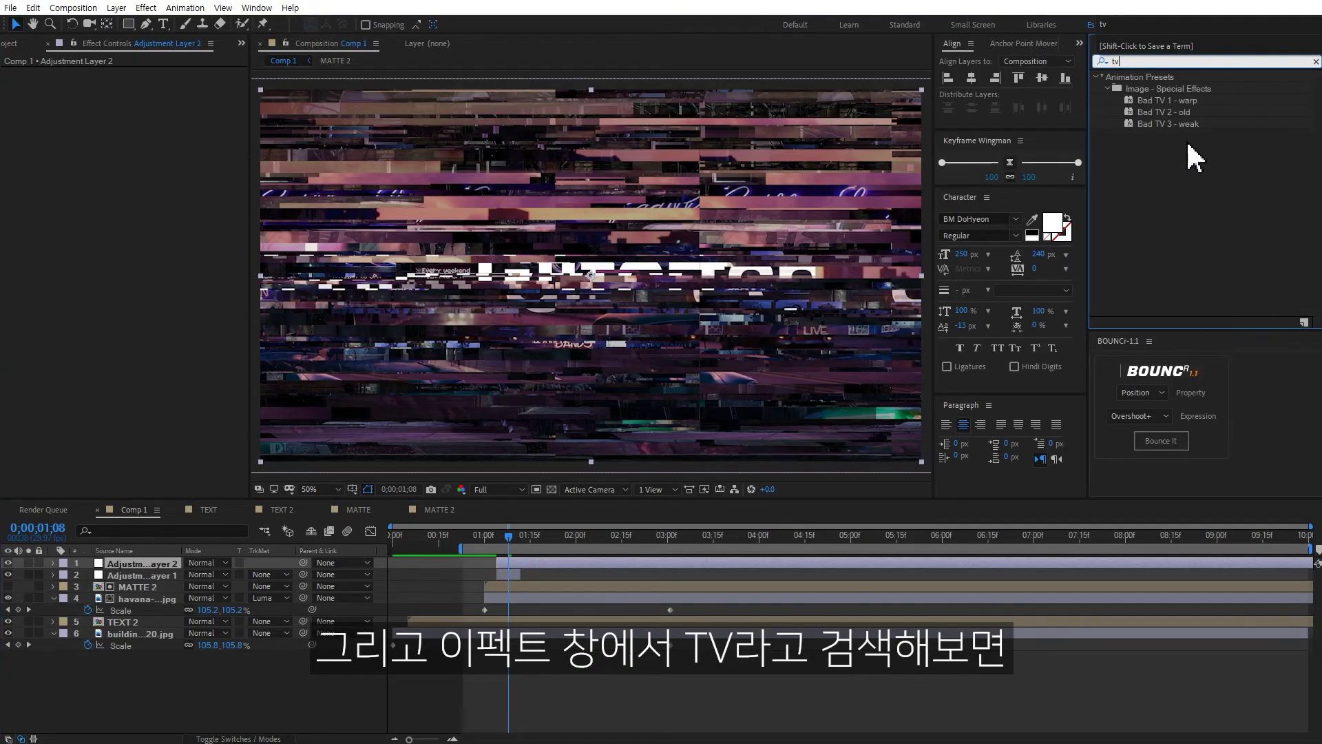
{"action": "double_click", "coordinate": [1164, 112]}
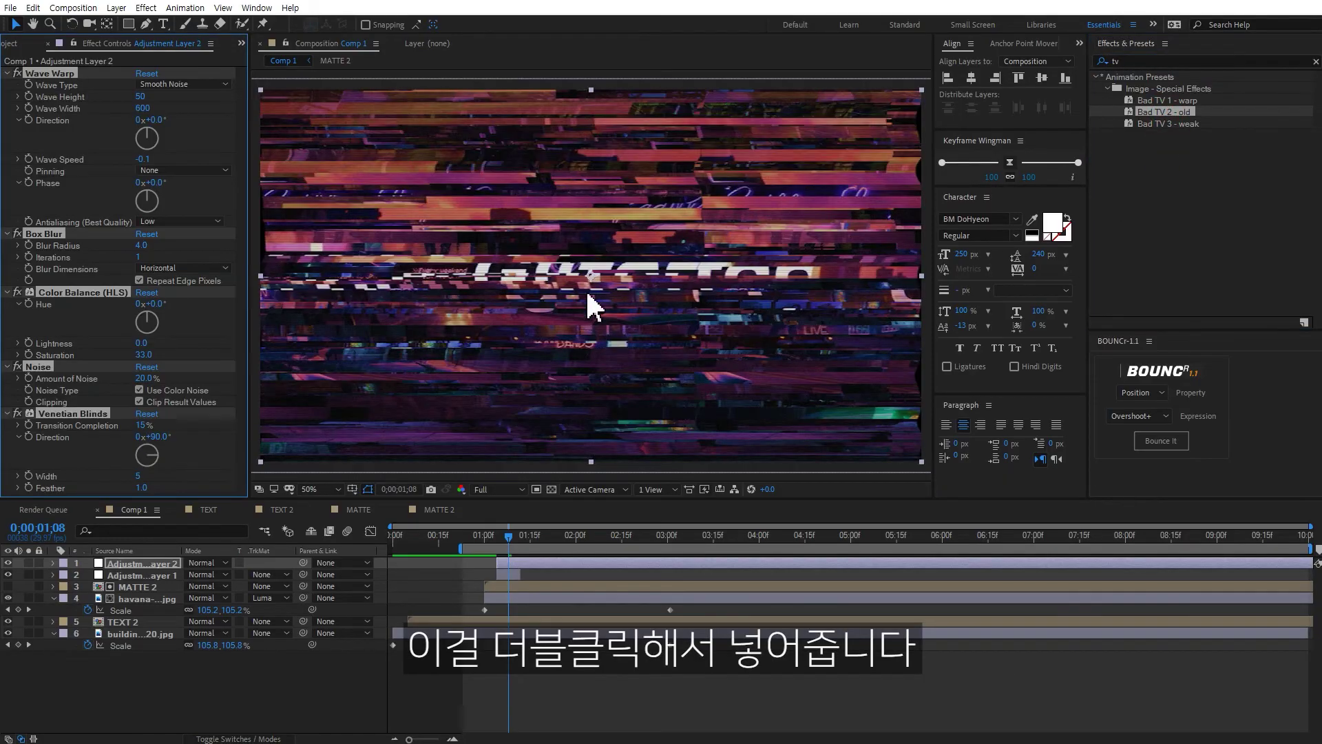
Split the second adjustment layer at 1 second 15 frames, delete the part after the cut, and preview the transition
{"action": "left_click_drag", "start_coordinate": [519, 537], "coordinate": [531, 535]}
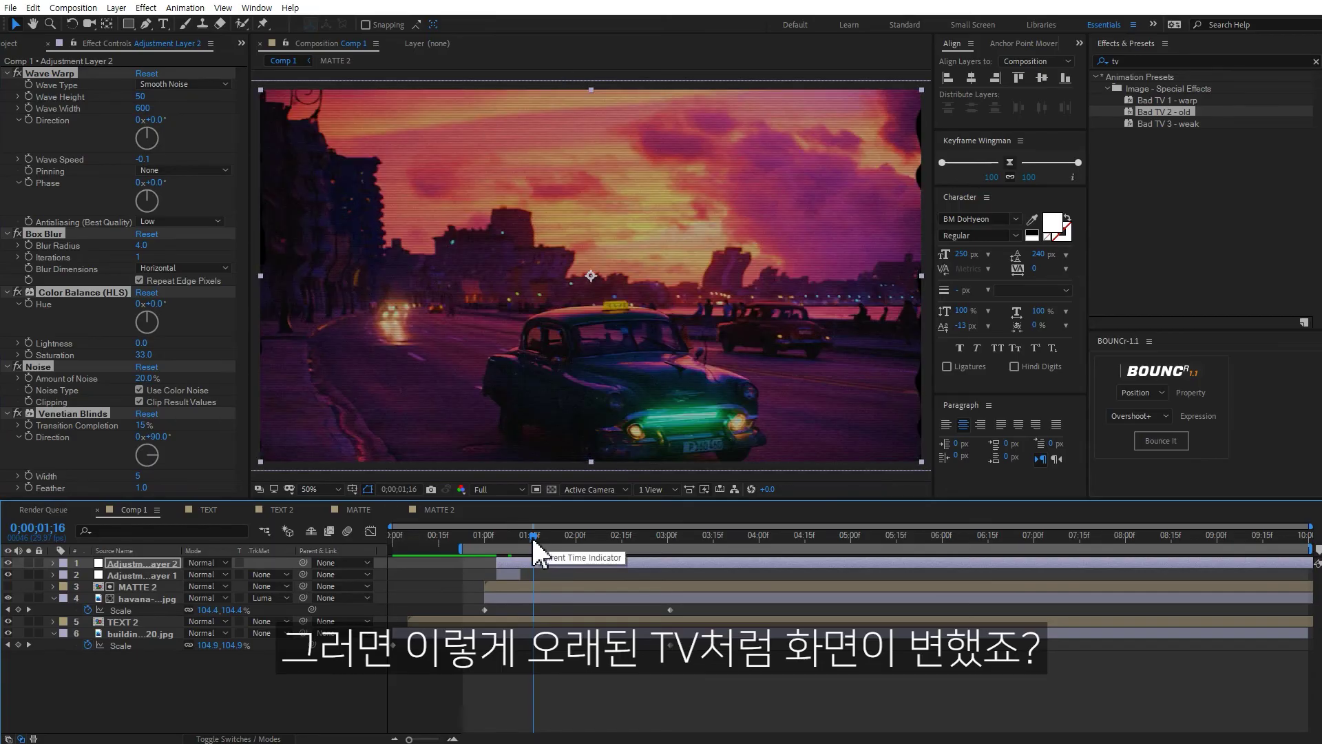
{"action": "left_click_drag", "start_coordinate": [534, 536], "coordinate": [532, 534]}
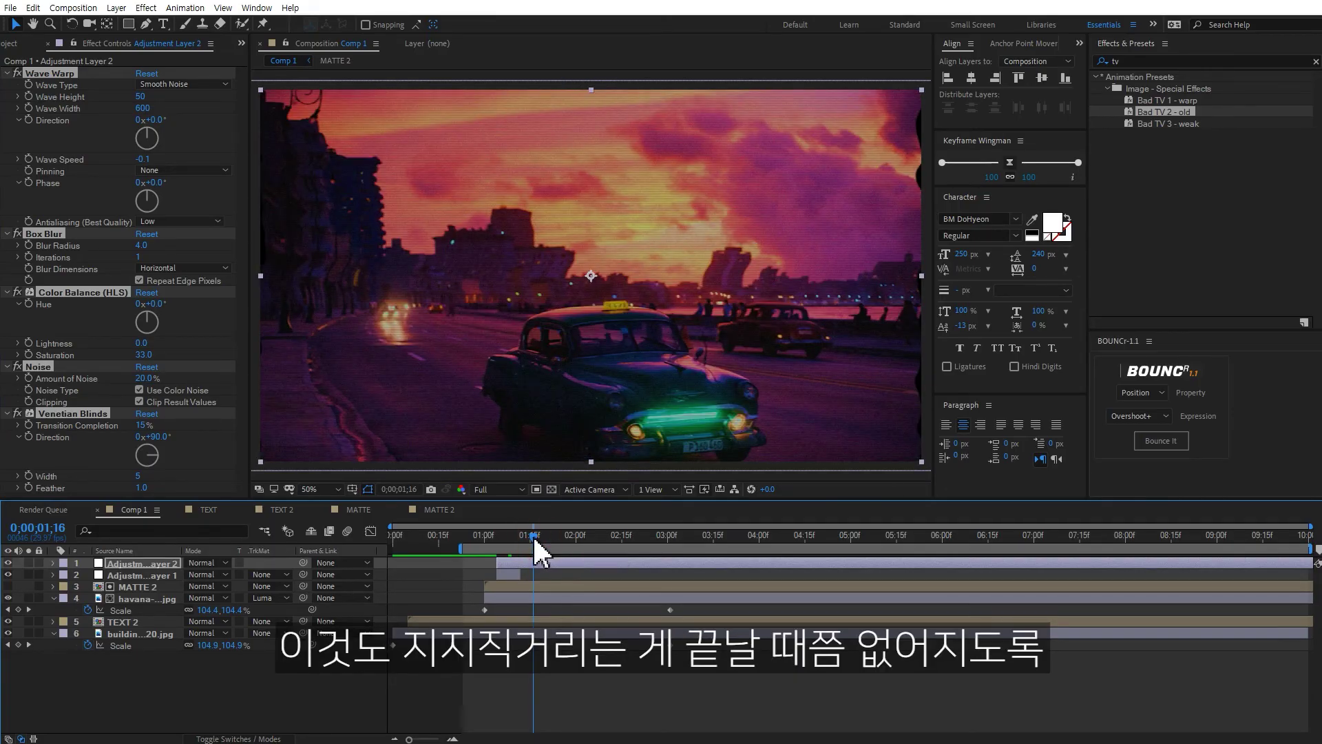
{"action": "key", "text": "ctrl+shift+d"}
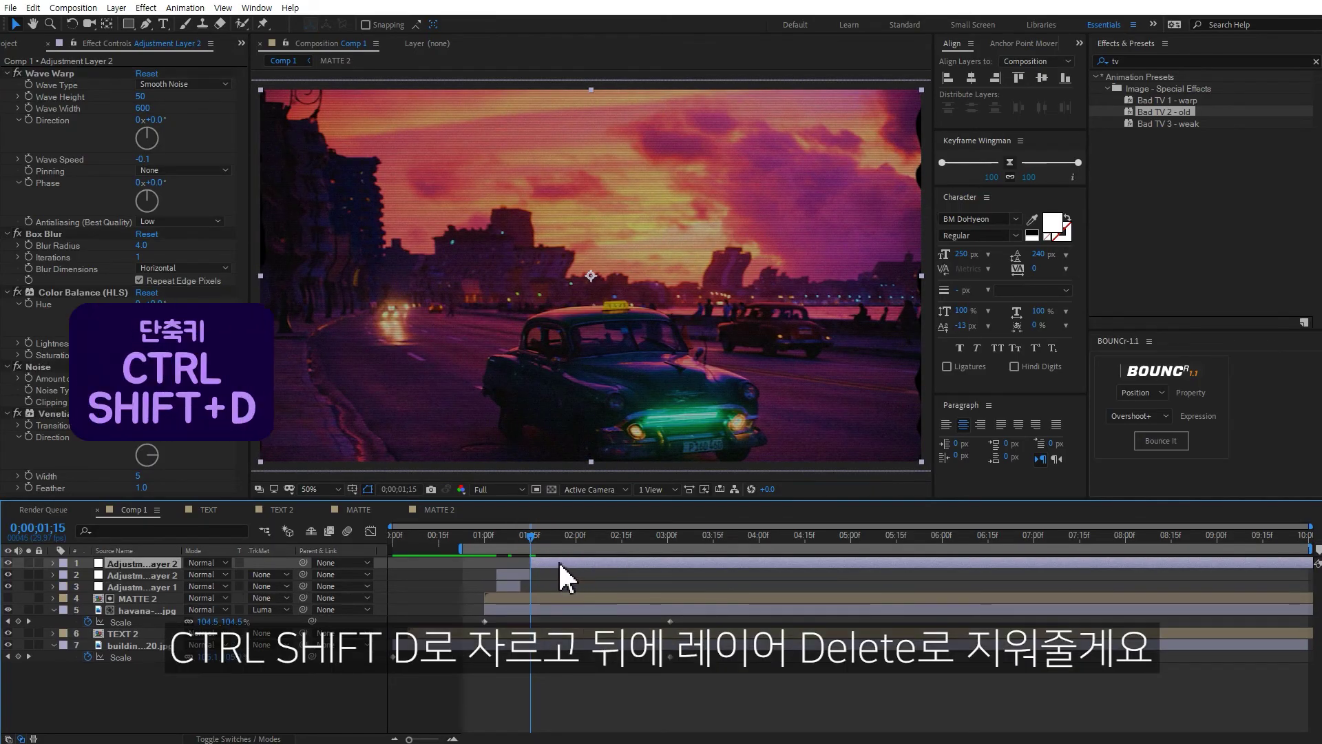
{"action": "key", "text": "Delete"}
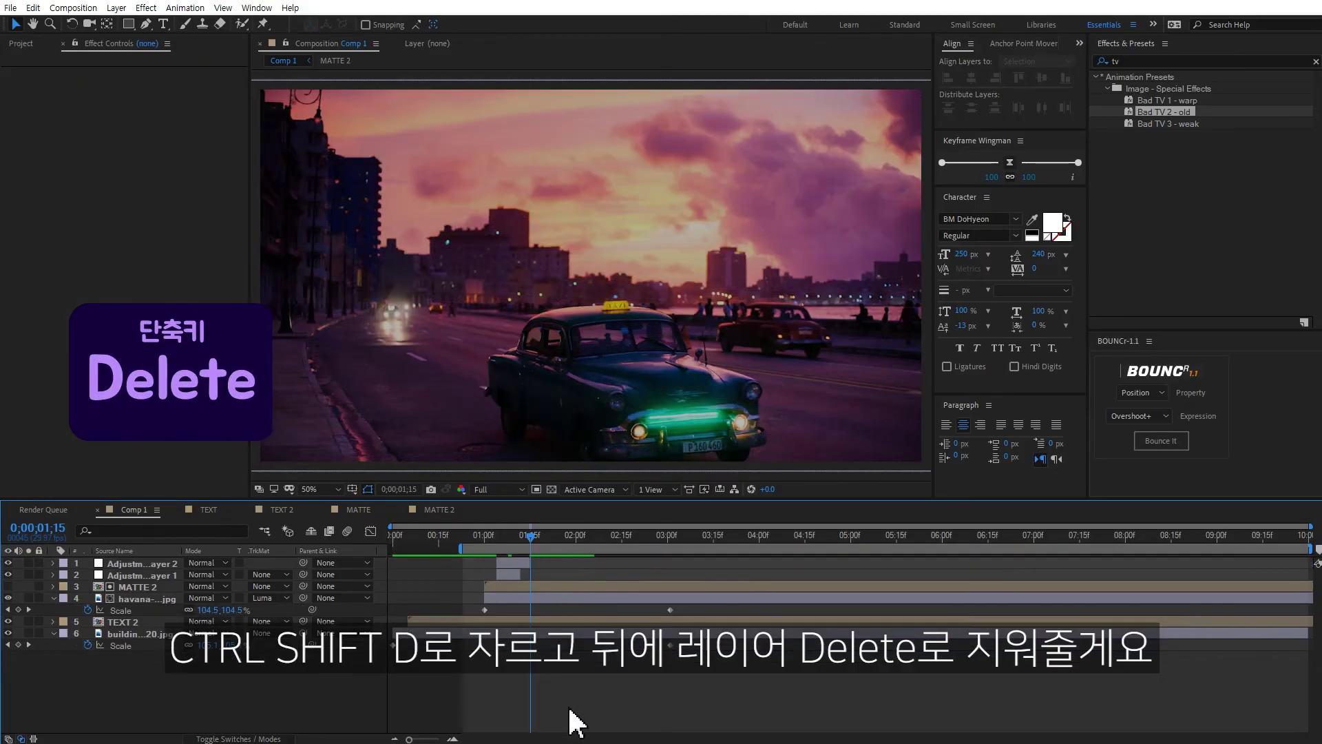
{"action": "left_click", "coordinate": [576, 720]}
{"action": "key", "text": "space"}
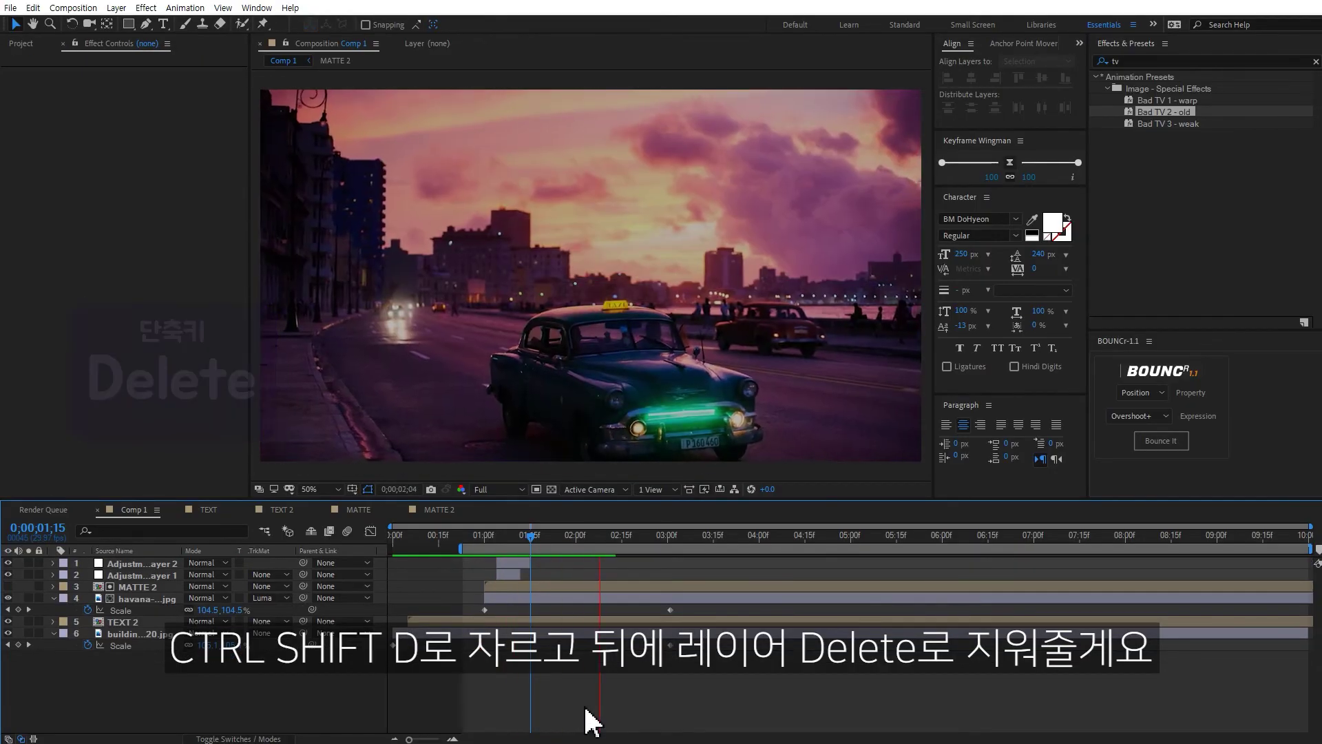
Add the Stylize Glow effect to the second adjustment layer and preview the transition
{"action": "left_click_drag", "start_coordinate": [526, 535], "coordinate": [513, 538]}
{"action": "left_click", "coordinate": [516, 565]}
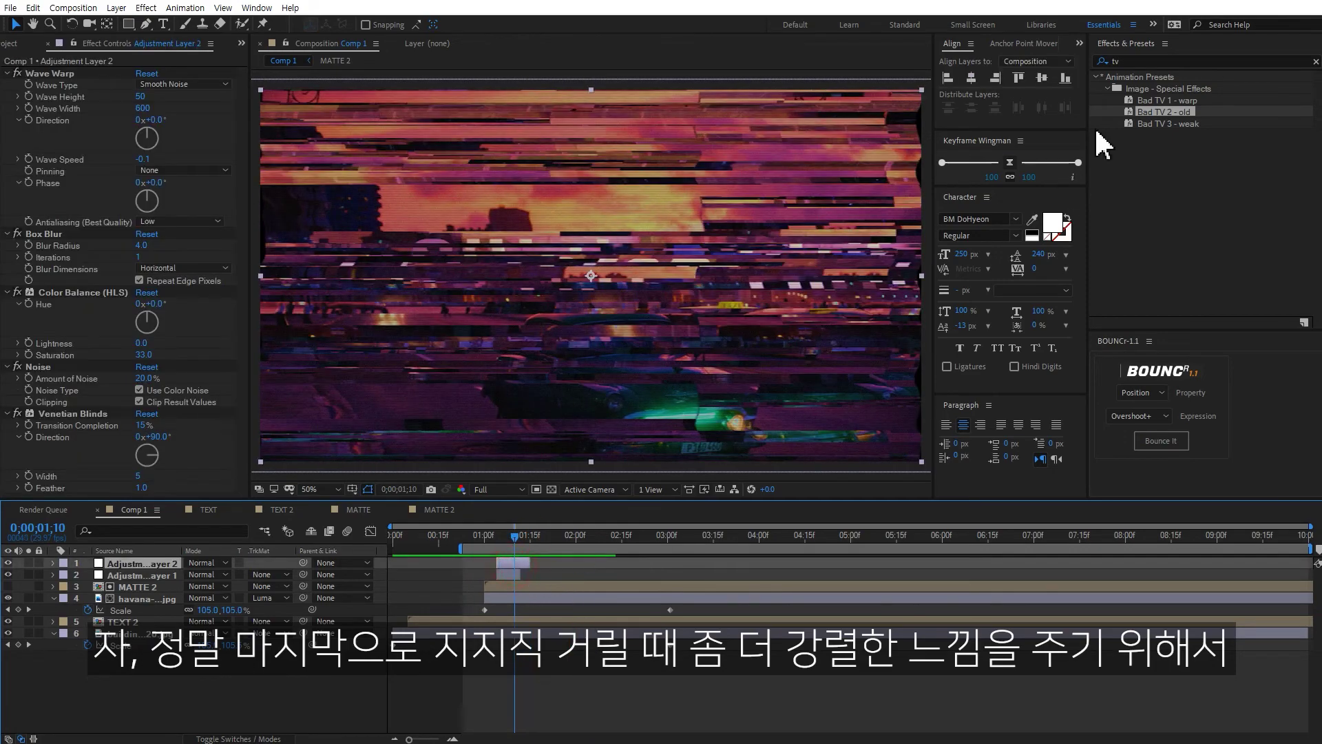
{"action": "left_click_drag", "start_coordinate": [1137, 62], "coordinate": [1053, 52]}
{"action": "type", "text": "glow"}
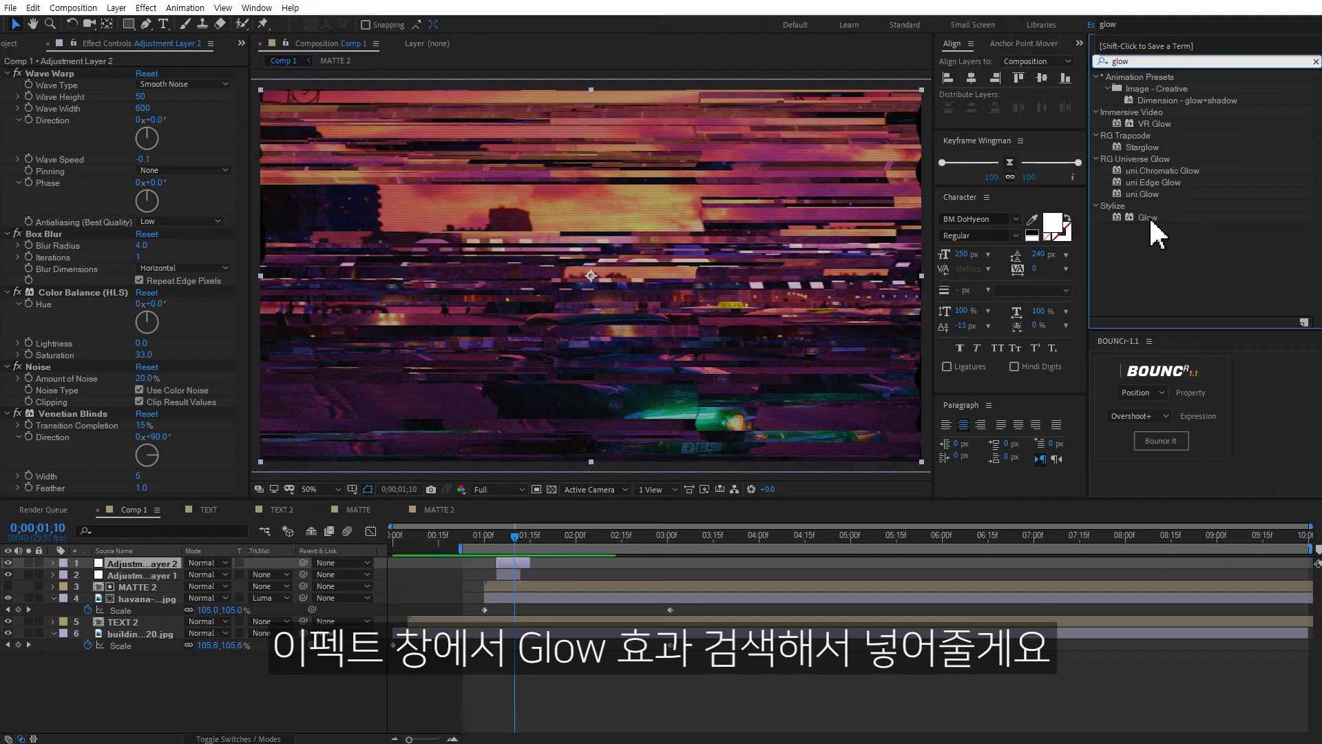
{"action": "double_click", "coordinate": [1149, 218]}
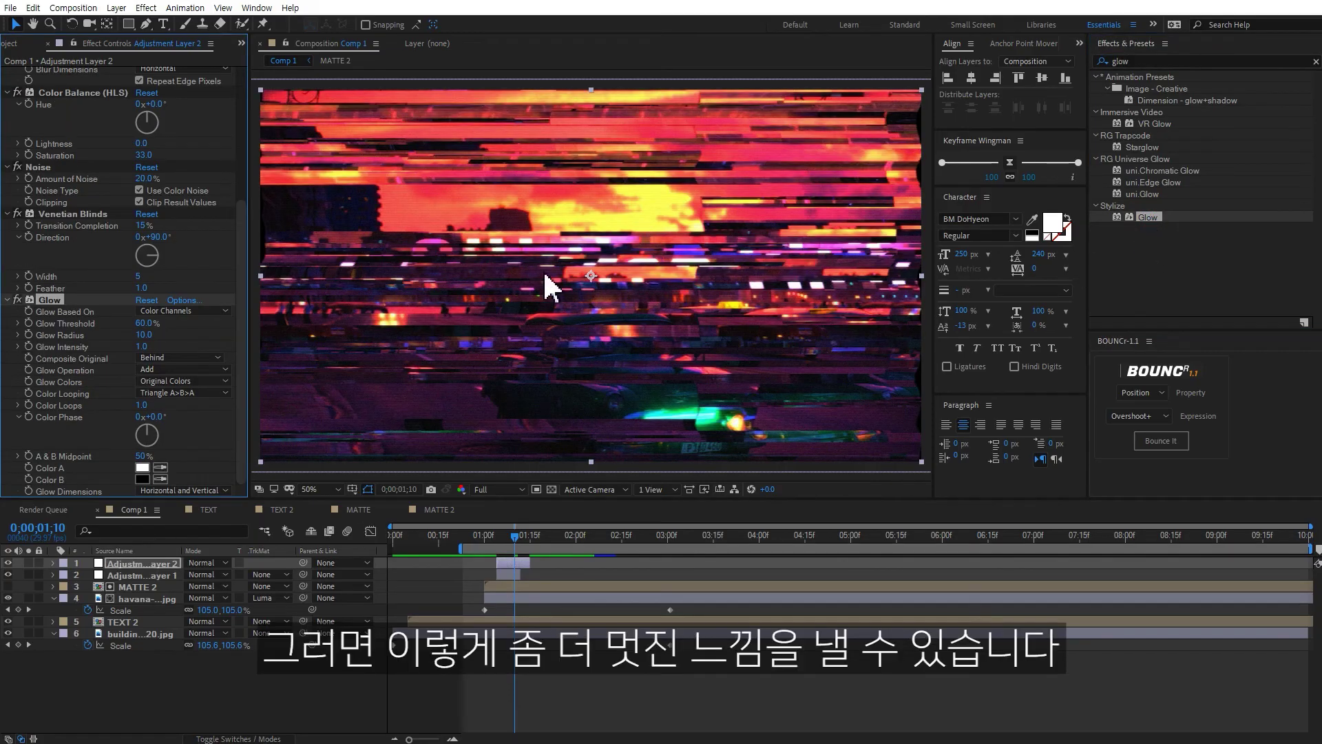
{"action": "left_click", "coordinate": [652, 692]}
{"action": "key", "text": "space"}
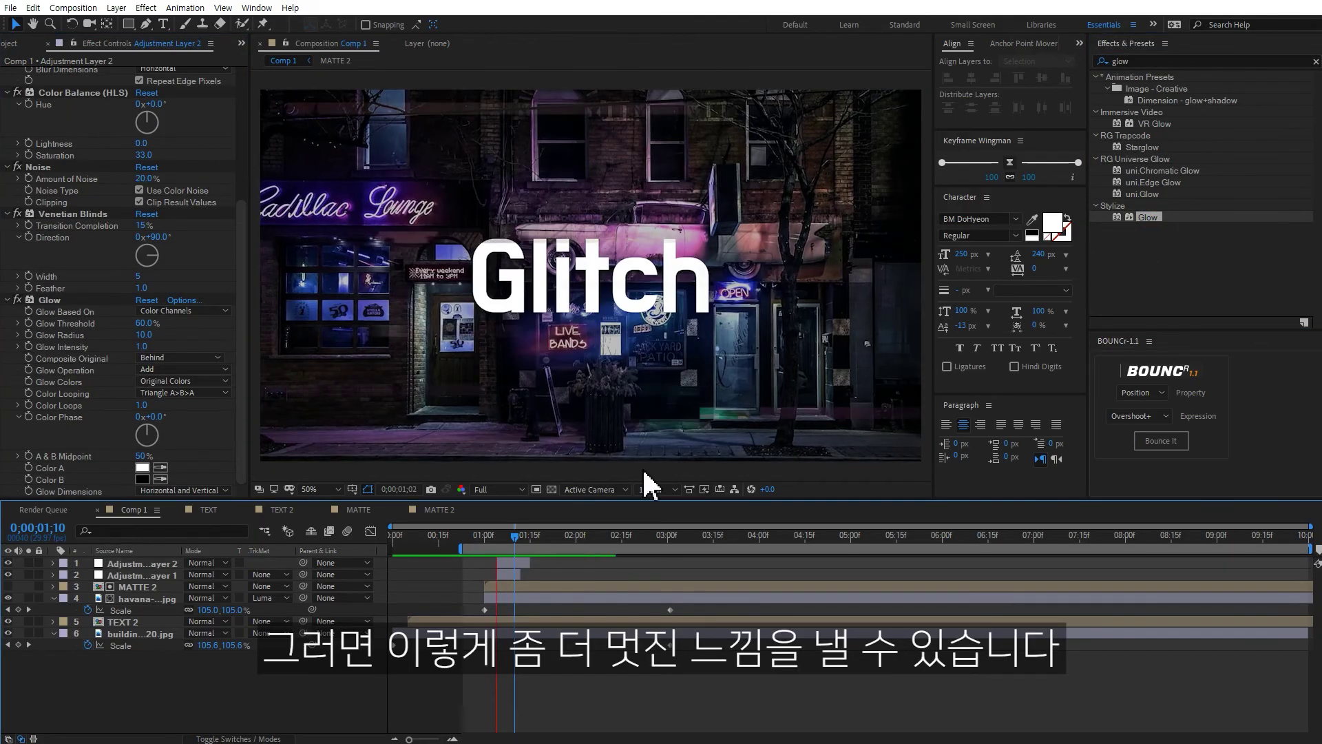